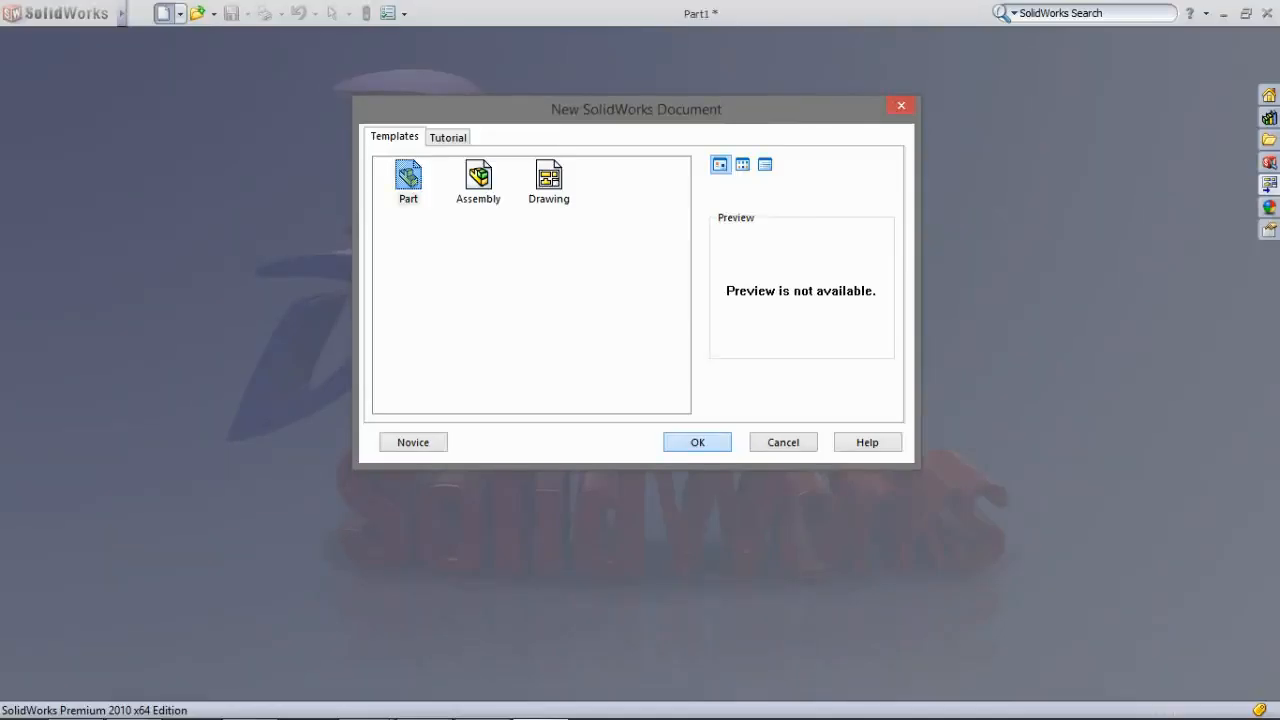
Create a new part document and start an extruded boss with its sketch on the Top Plane
key(Return)
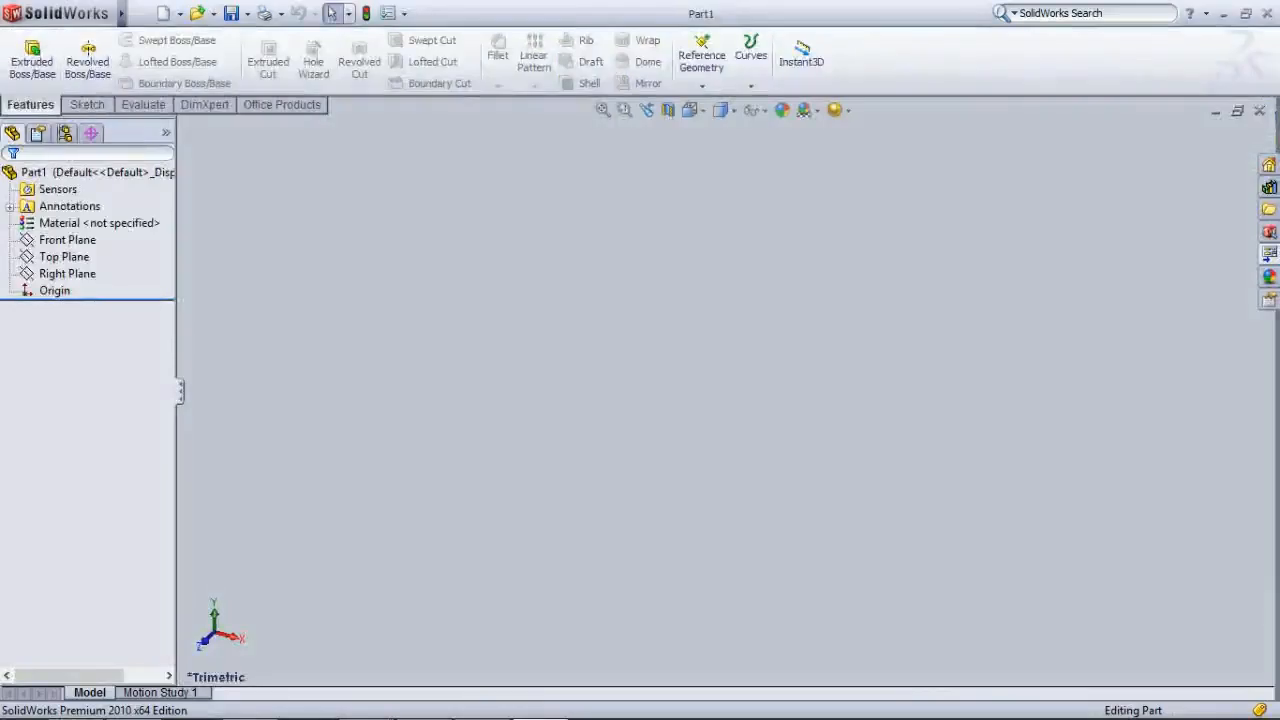
click(32, 60)
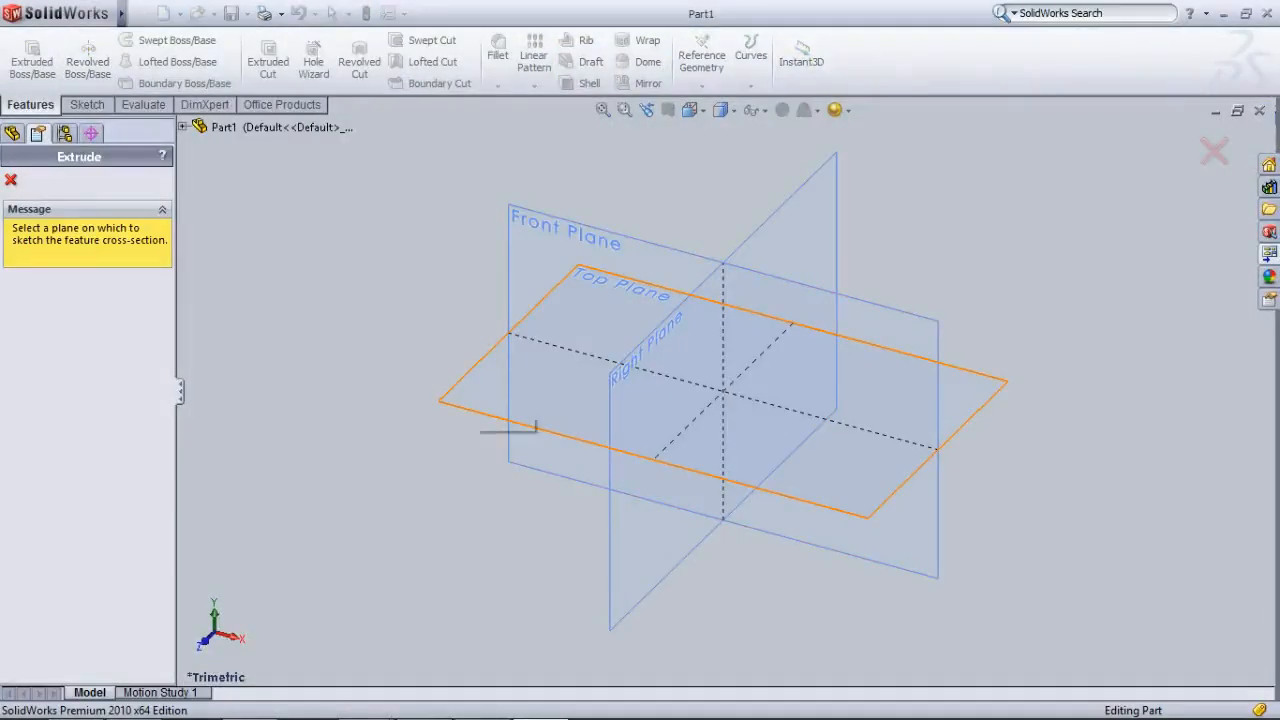
click(478, 418)
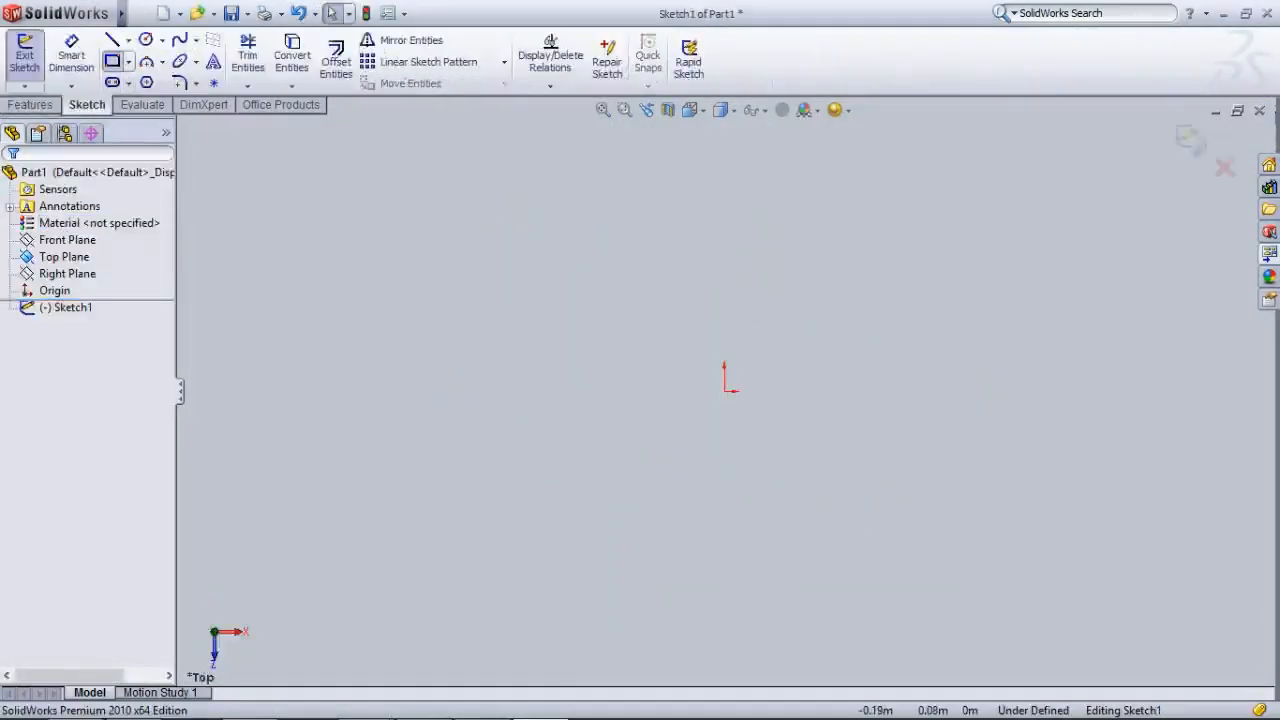
Sketch a corner rectangle about 0.12 m wide and 0.06 m high around the origin
click(112, 61)
click(592, 318)
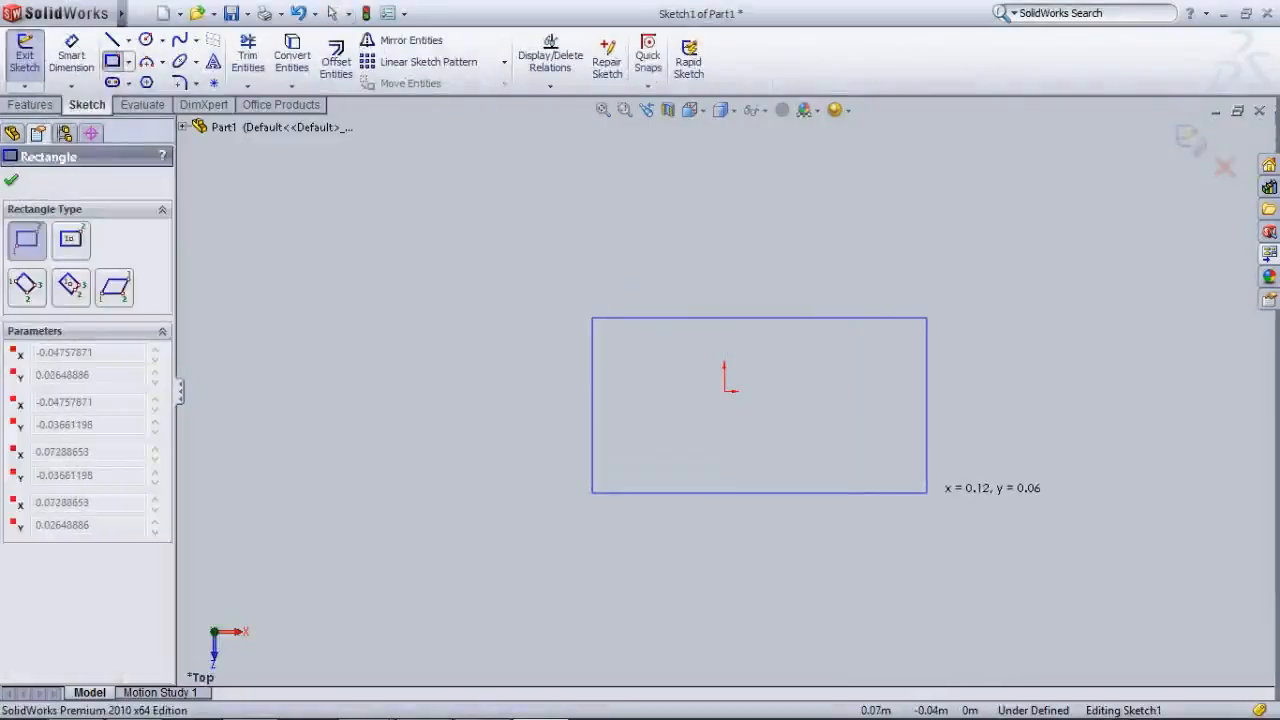
click(927, 492)
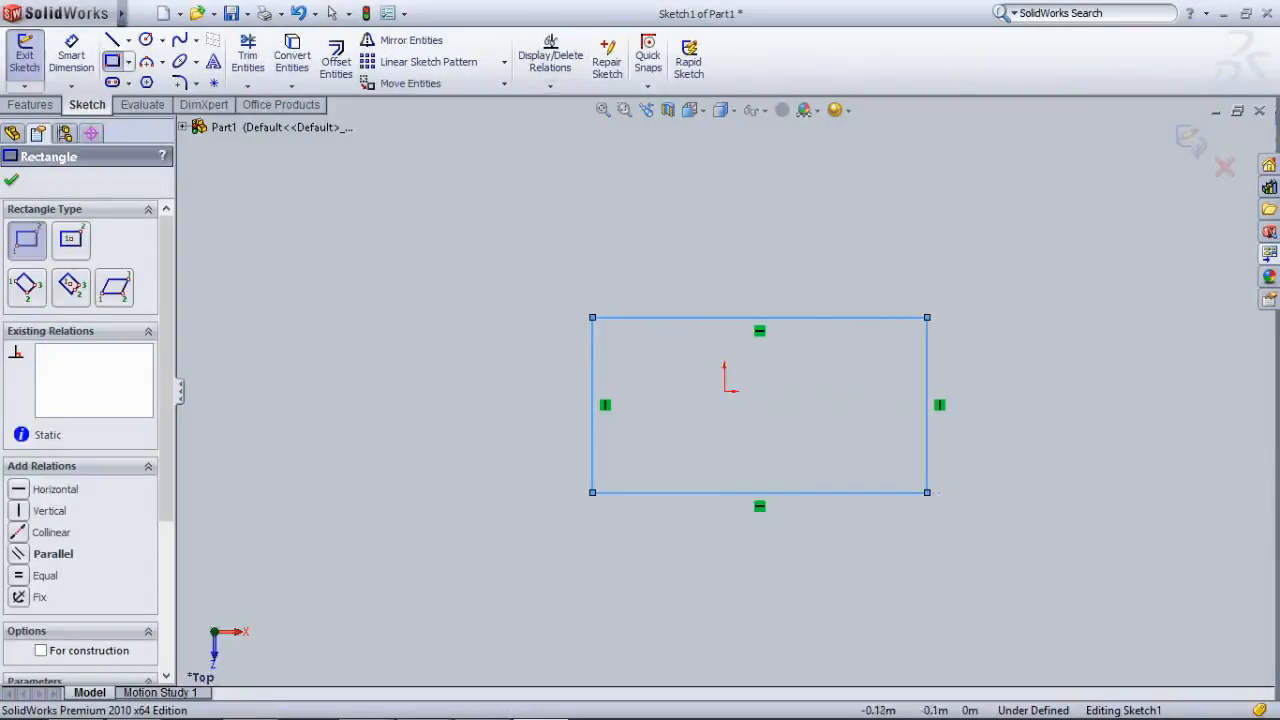
Dimension the rectangle's left vertical side to 0.1 m
click(71, 55)
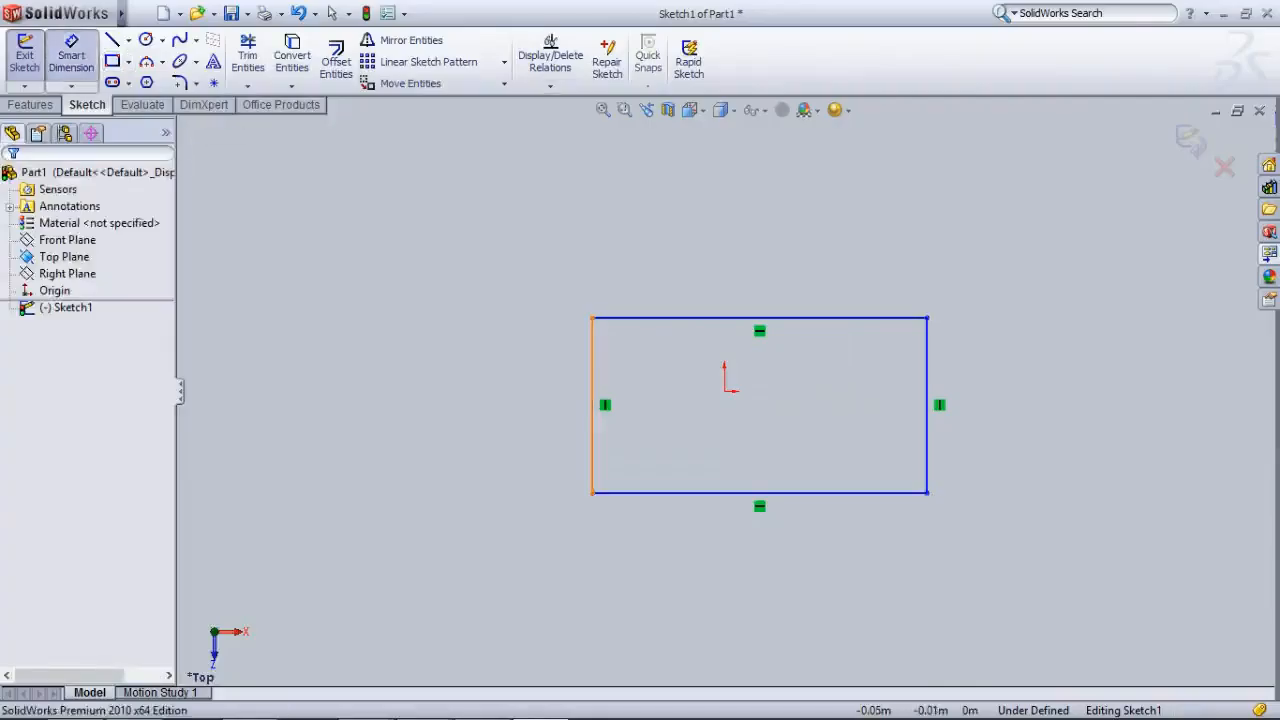
click(593, 405)
click(549, 407)
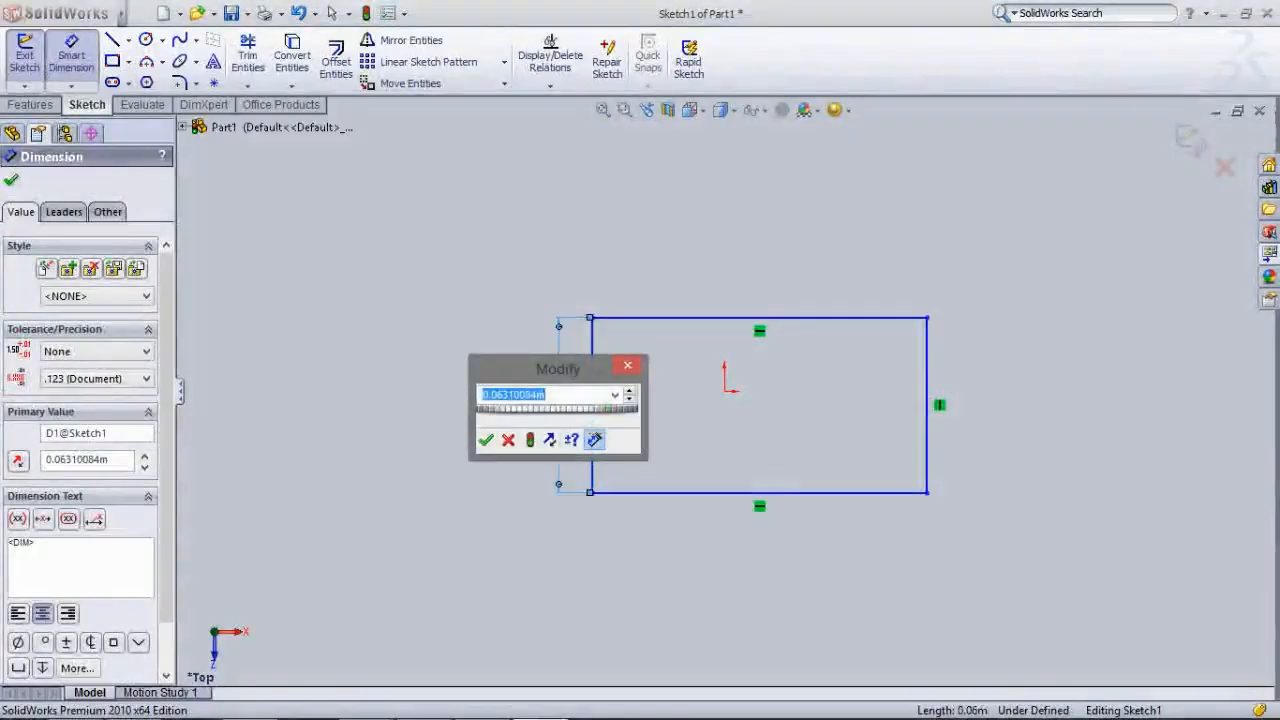
text(.1)
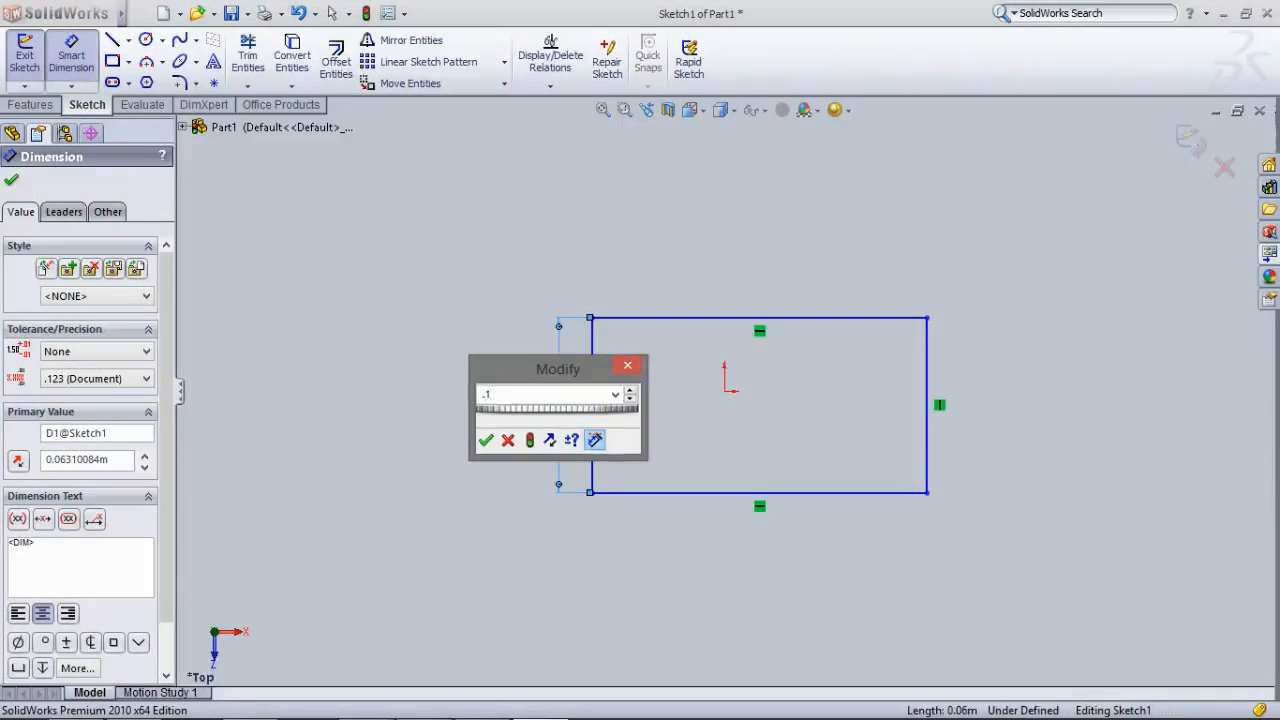
key(Return)
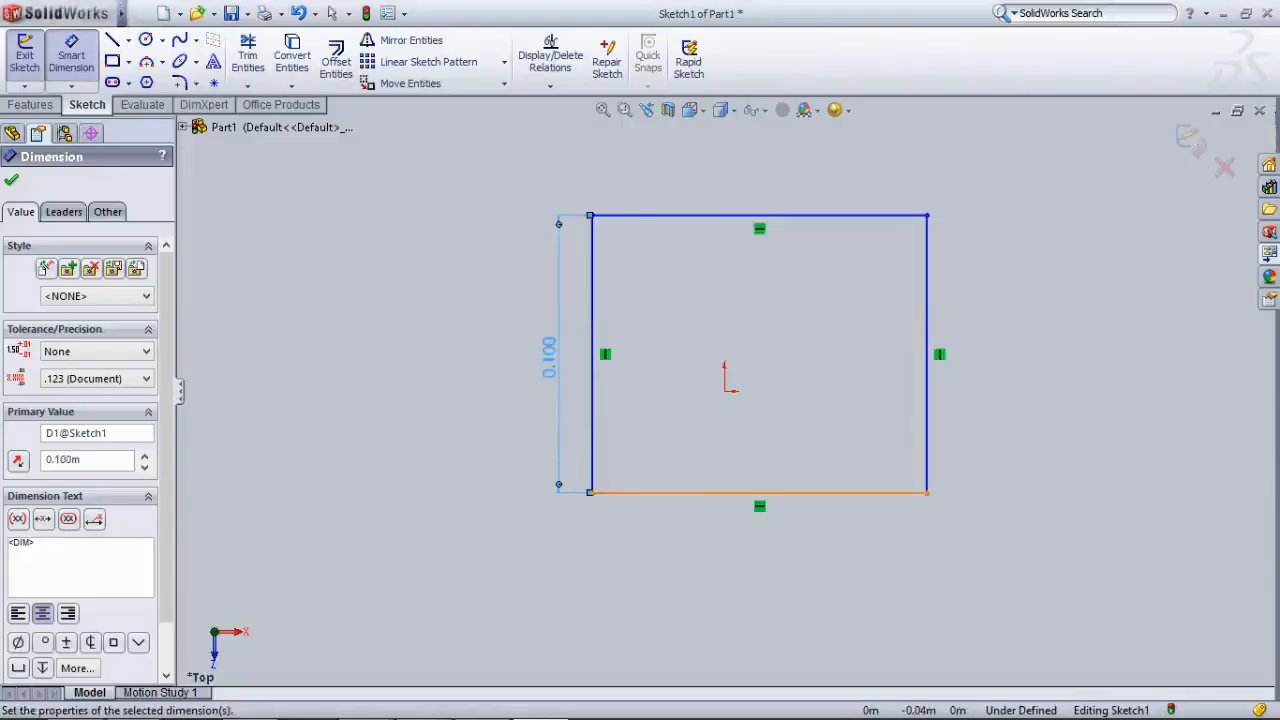
Dimension the rectangle's bottom horizontal side to 0.2 m
click(760, 492)
click(734, 551)
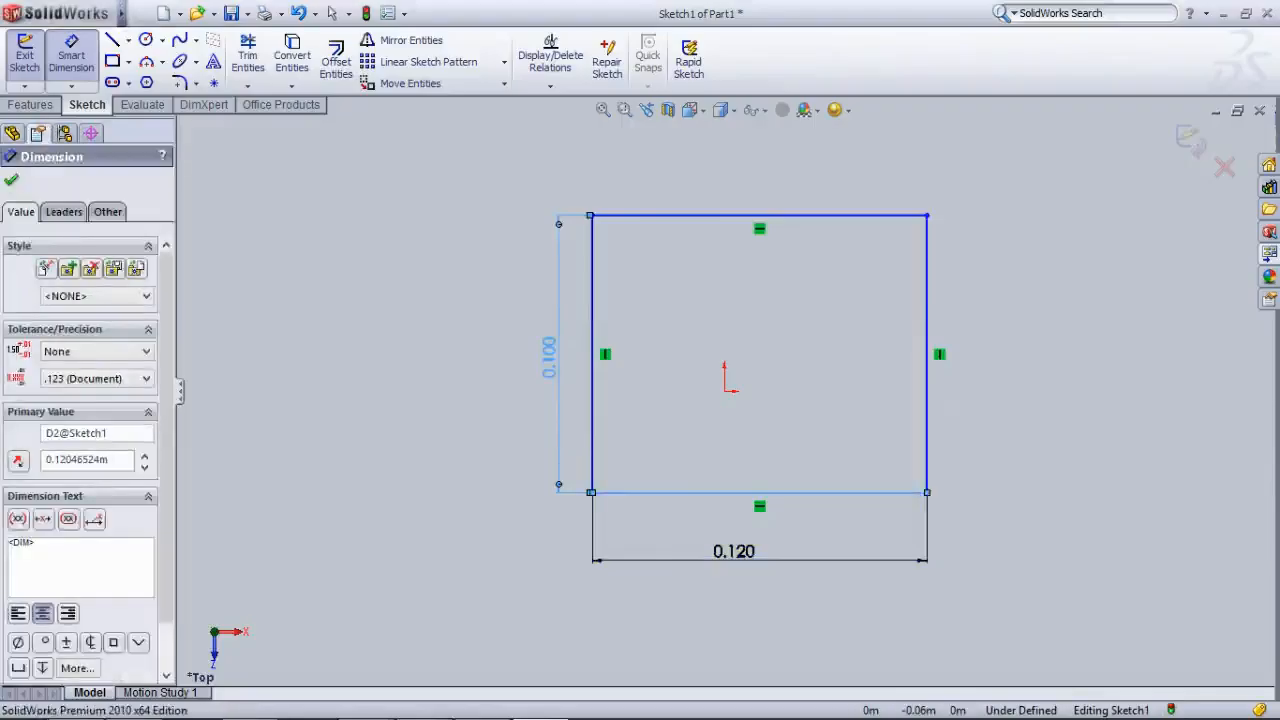
text(.)
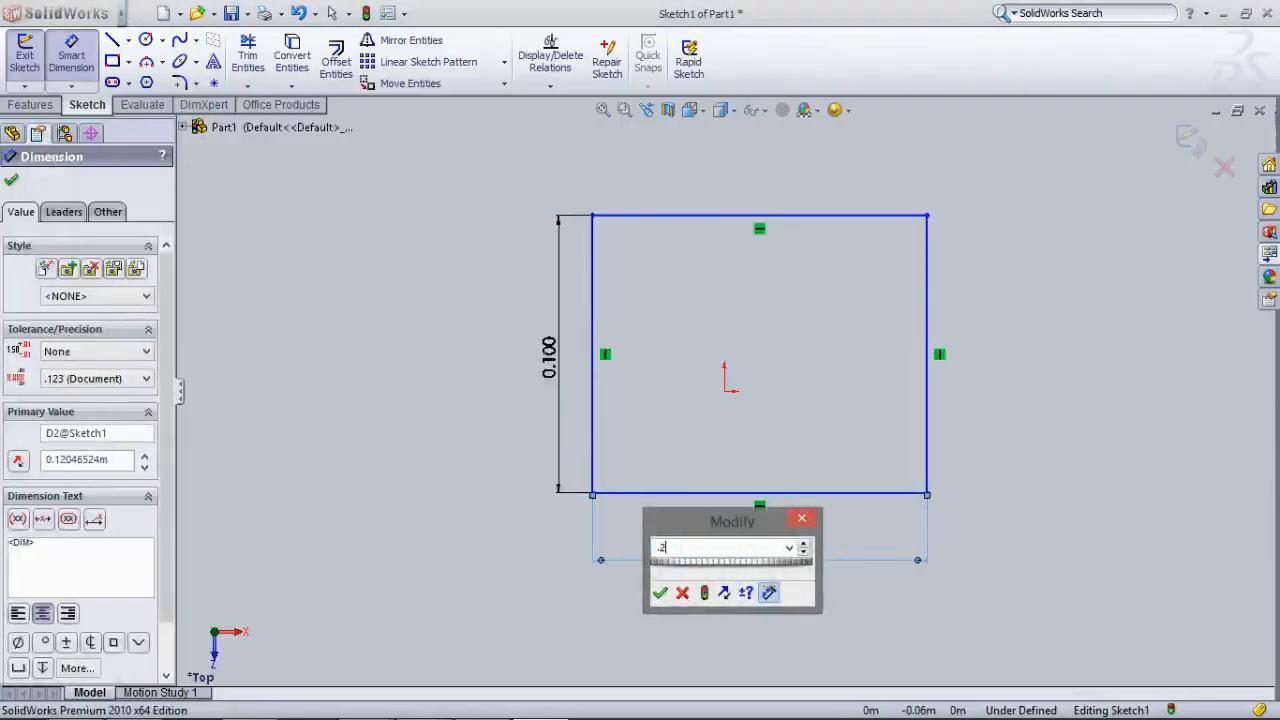
text(2)
key(Return)
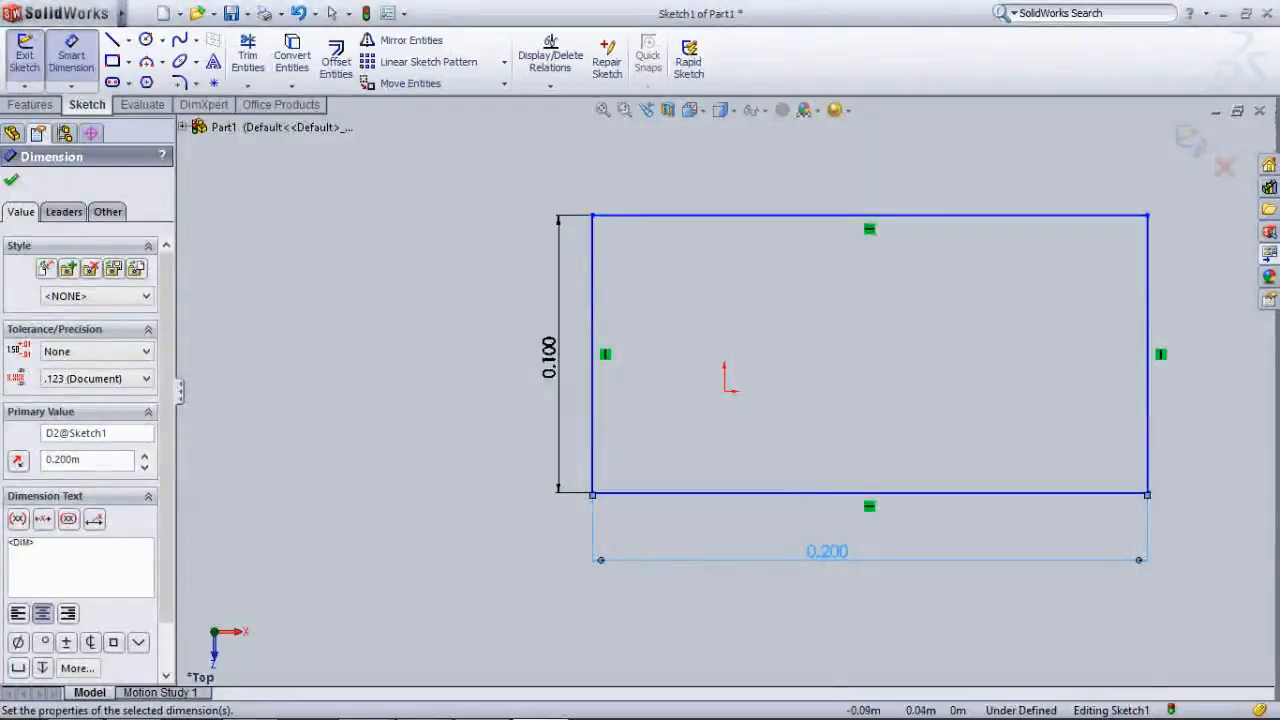
Change the document's unit system to MMGS (millimeter, gram, second)
click(390, 13)
click(412, 34)
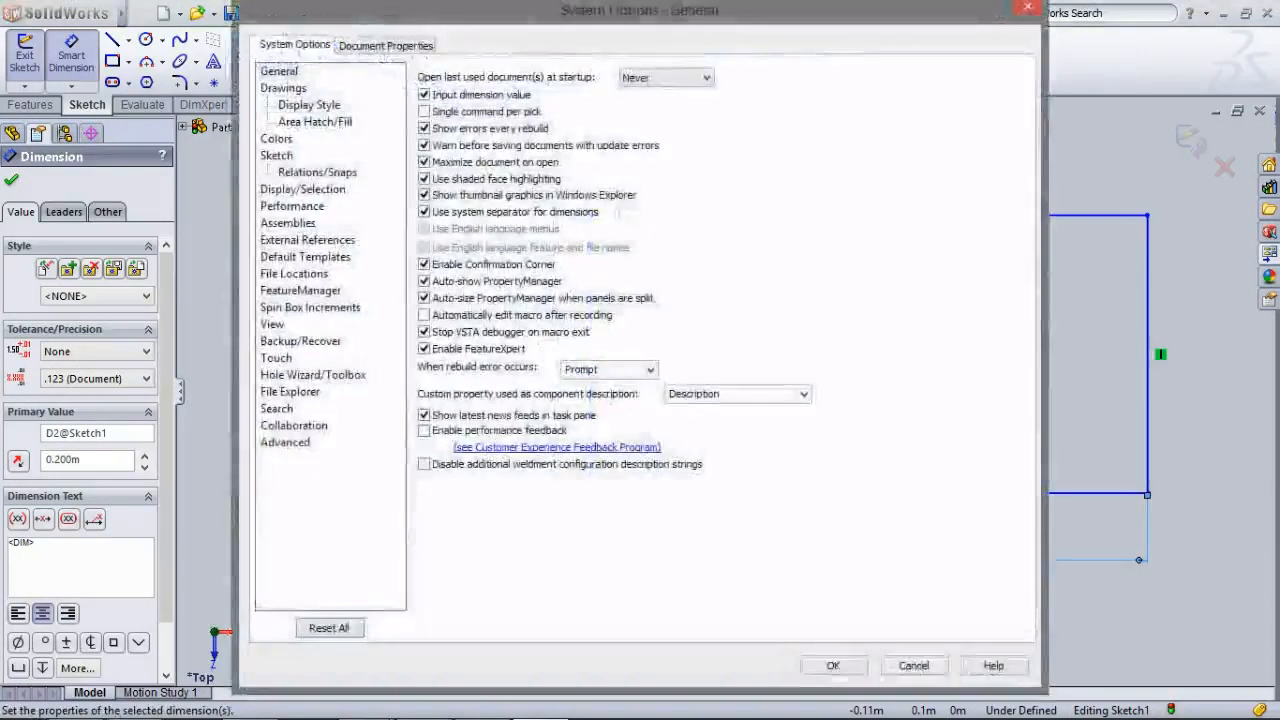
click(388, 44)
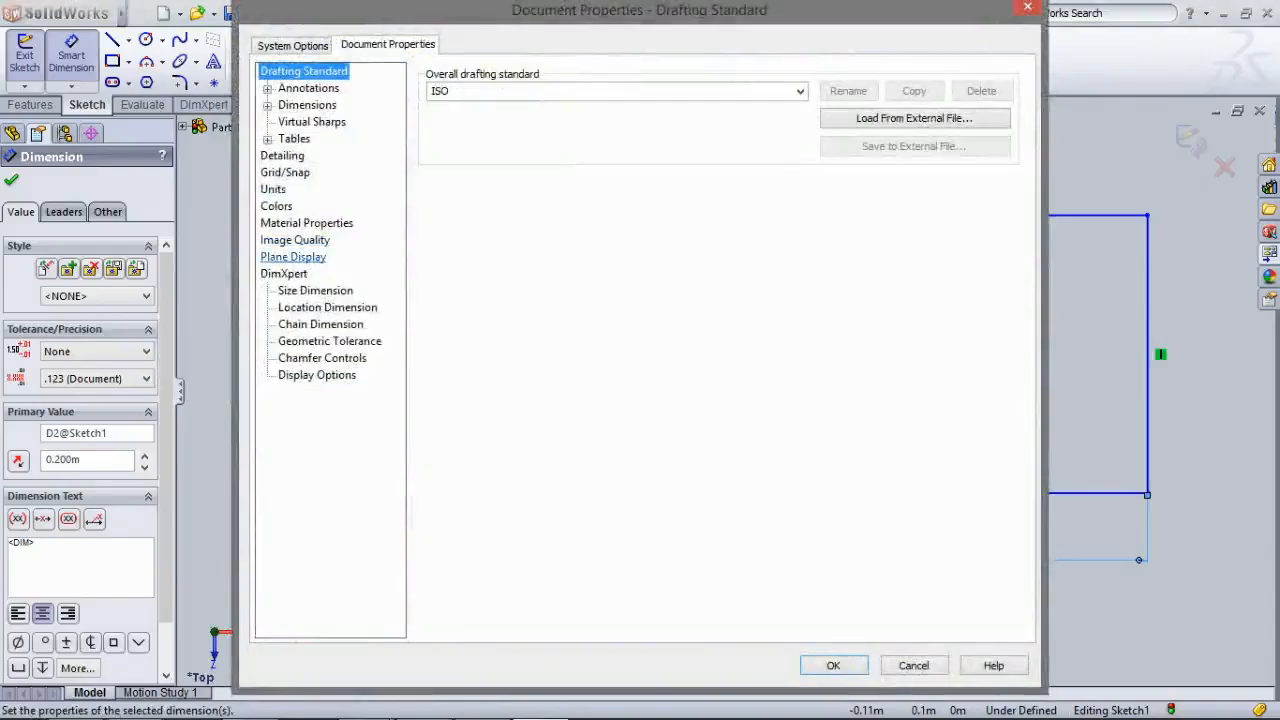
click(273, 189)
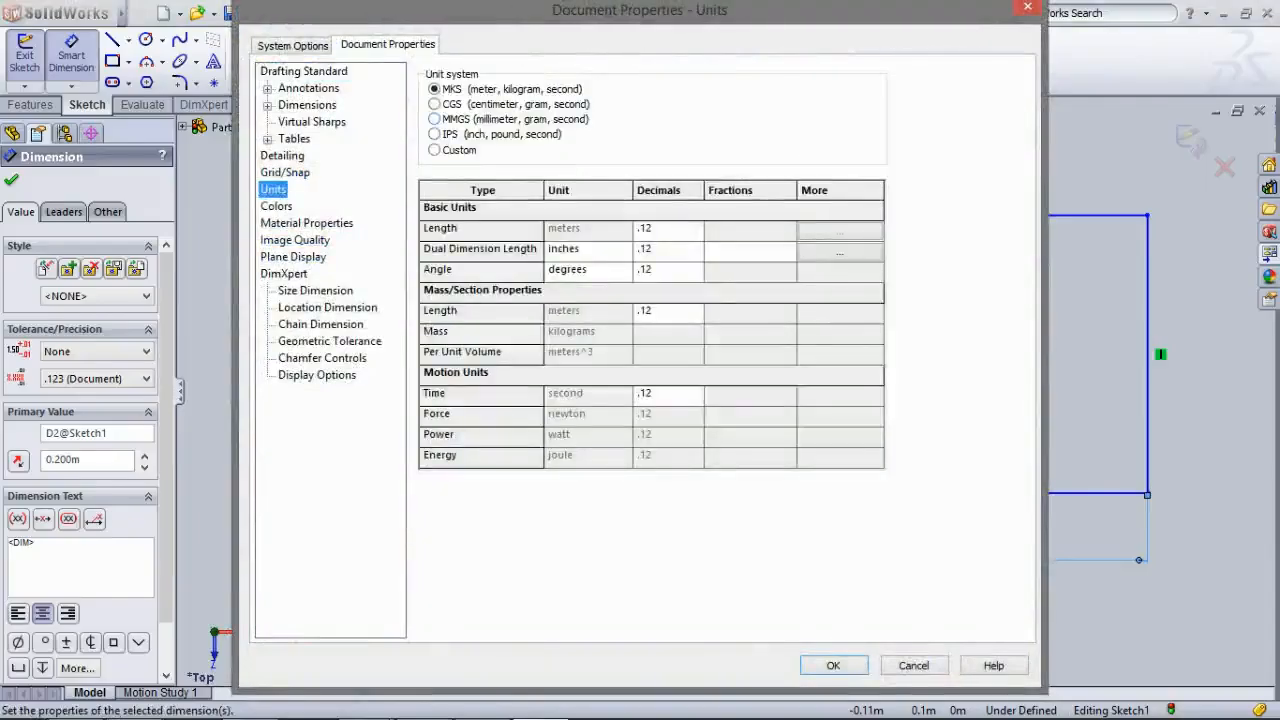
click(434, 119)
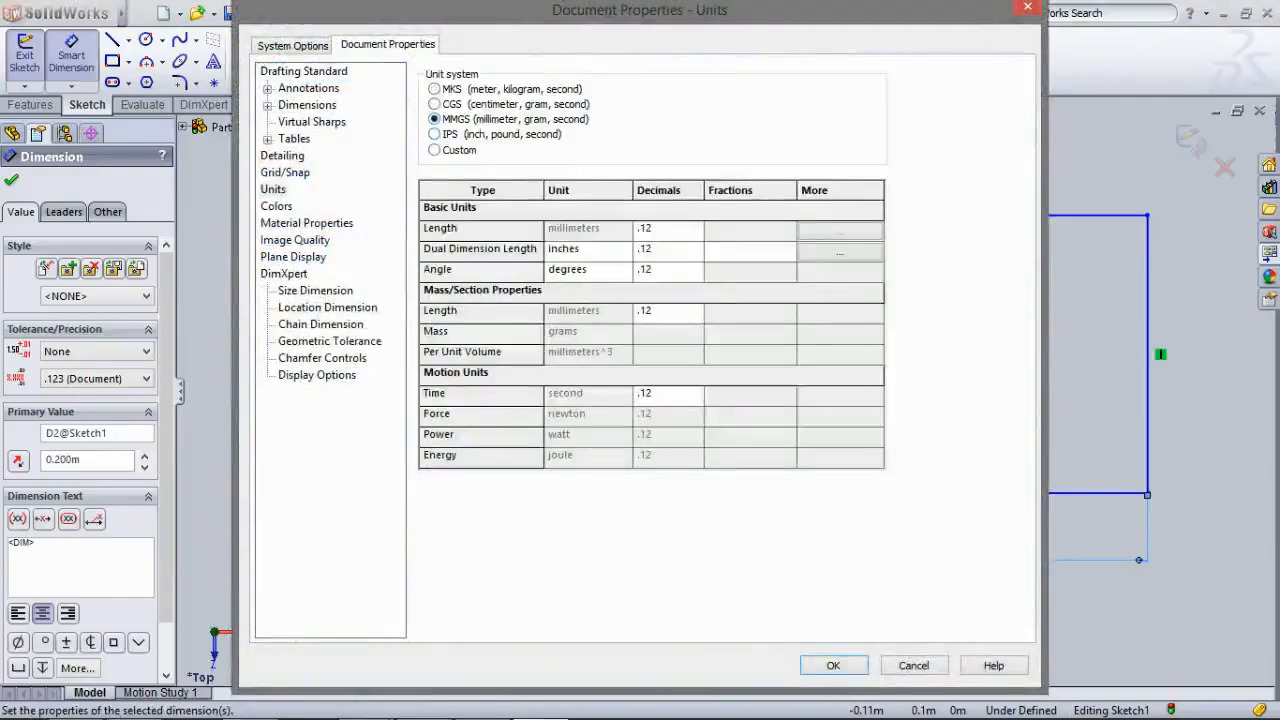
click(833, 665)
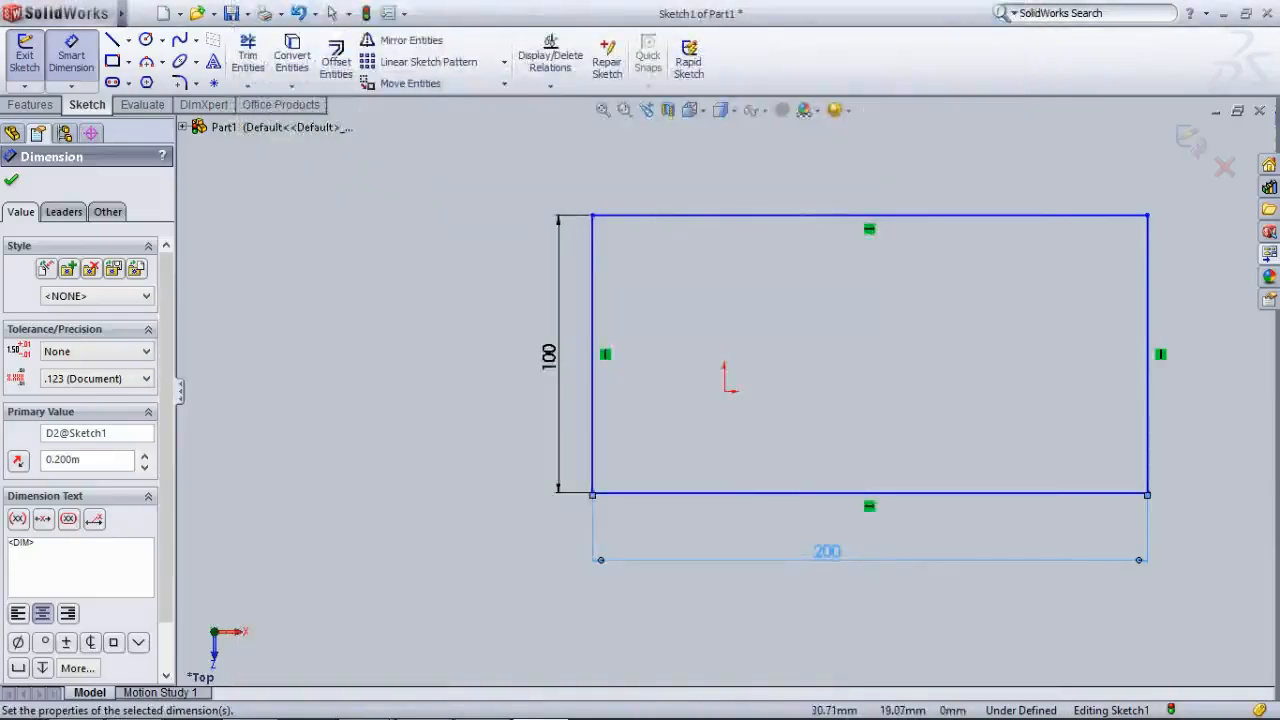
Finish dimensioning and extrude the rectangle upward from the sketch plane as a 30 mm blind boss
scroll(742, 390, up, 1)
scroll(828, 360, down, 1)
scroll(828, 360, up, 2)
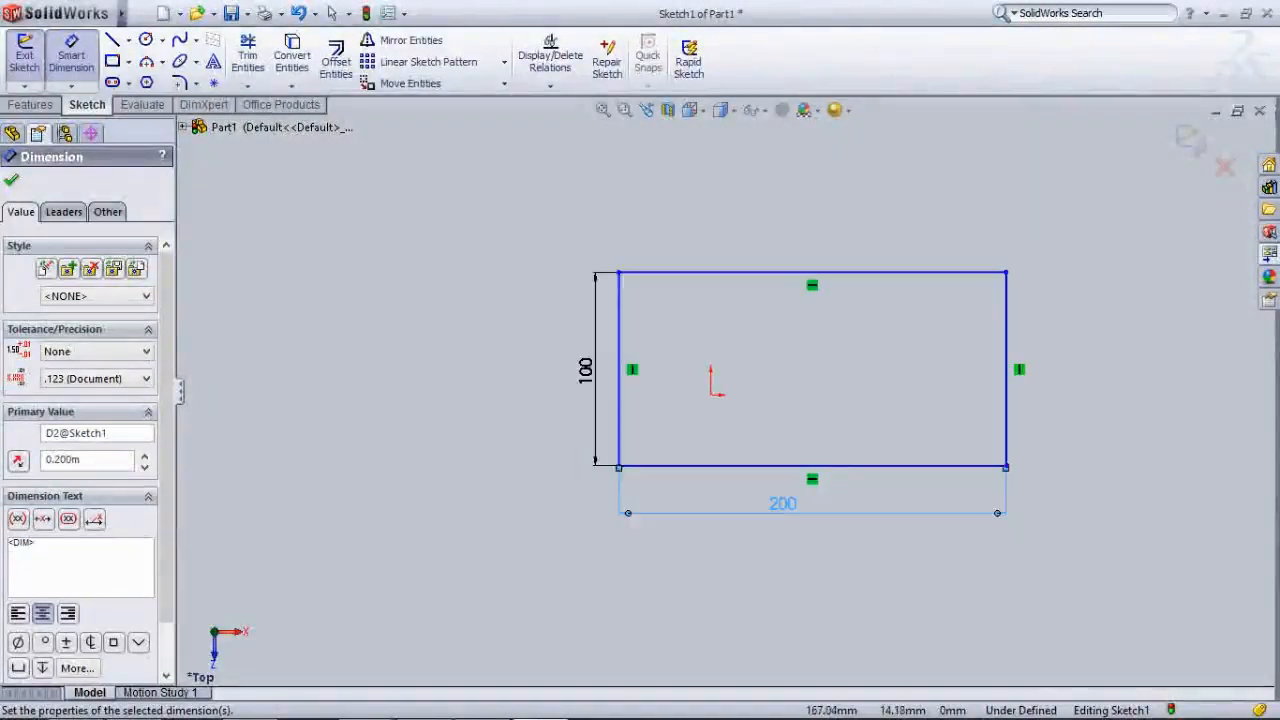
scroll(830, 500, down, 1)
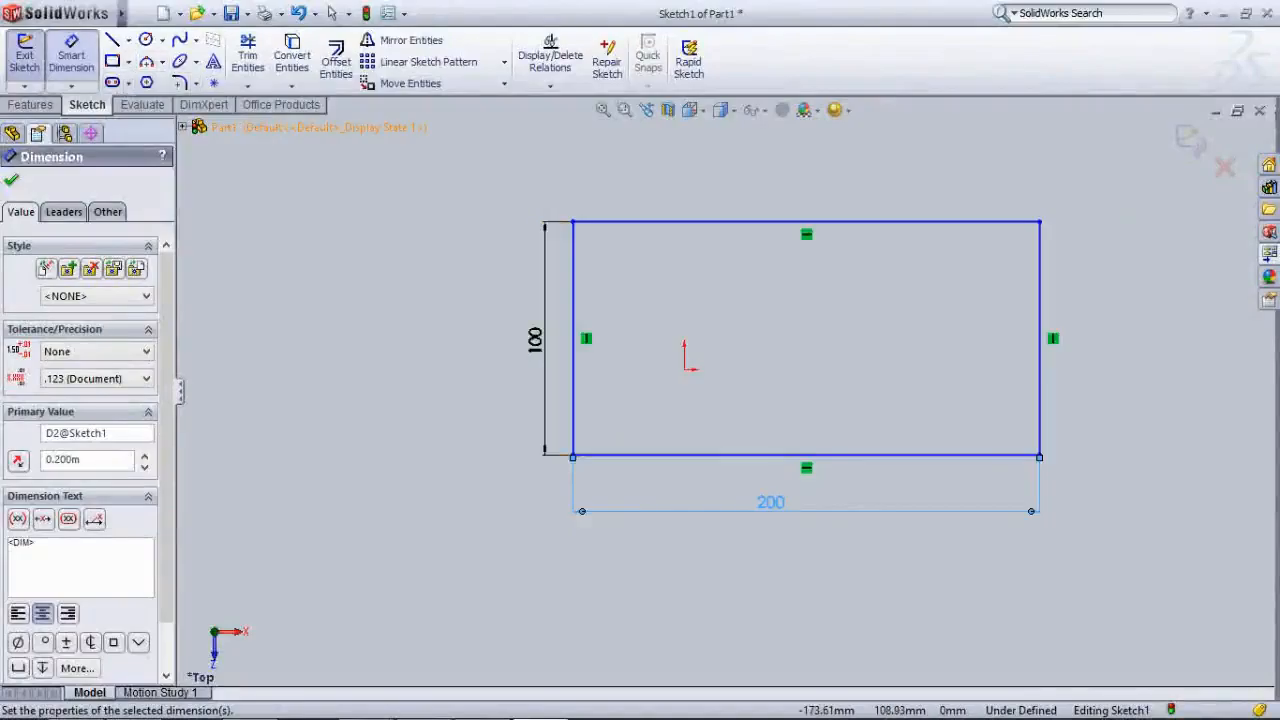
key(Escape)
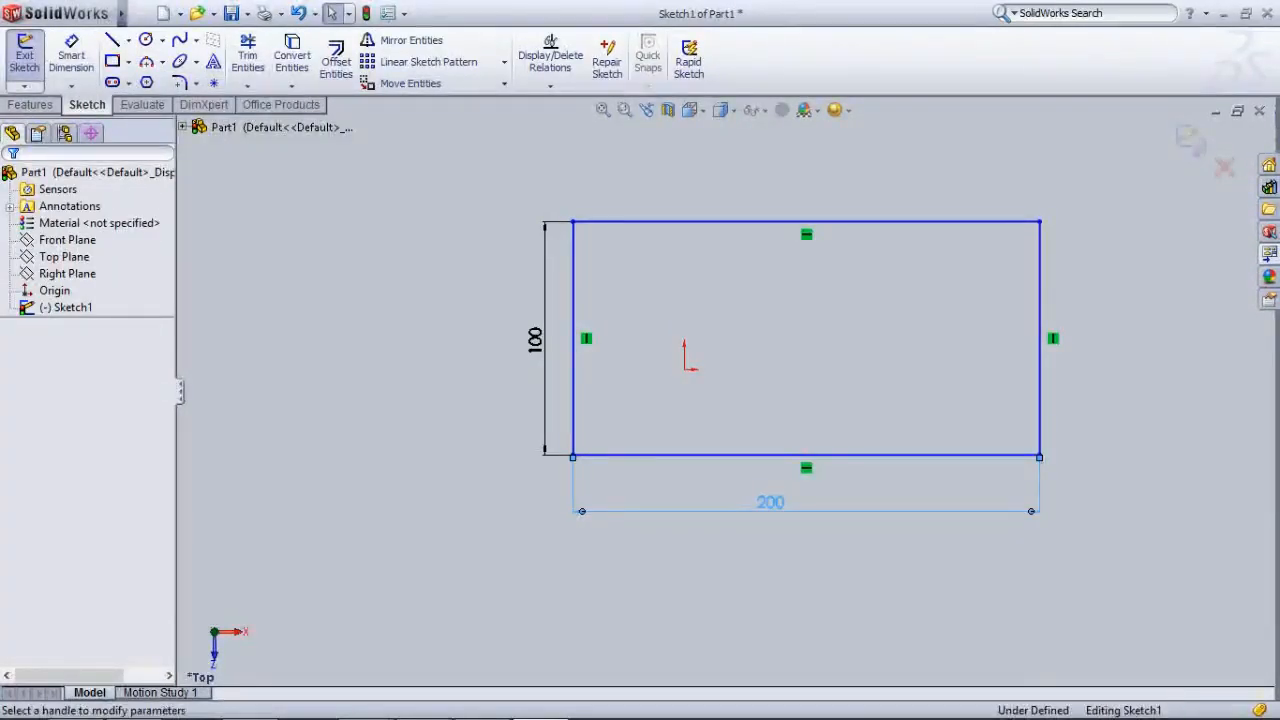
key(e)
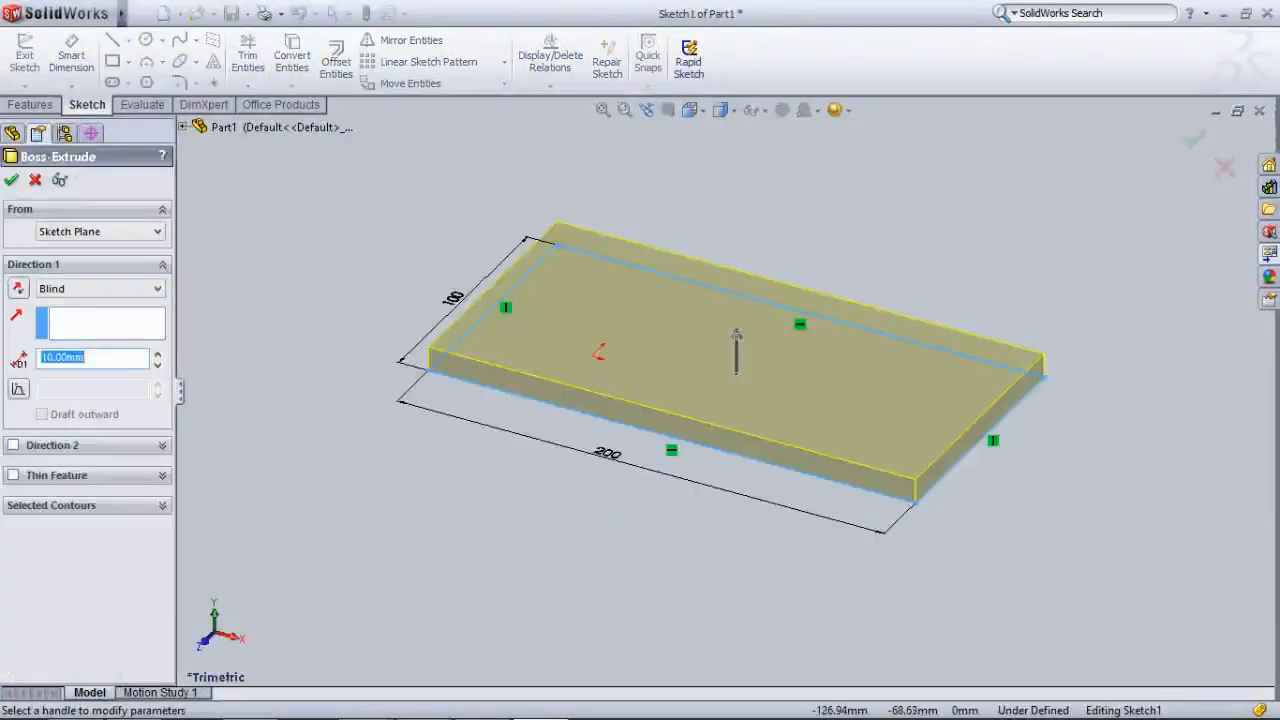
text(30)
key(Return)
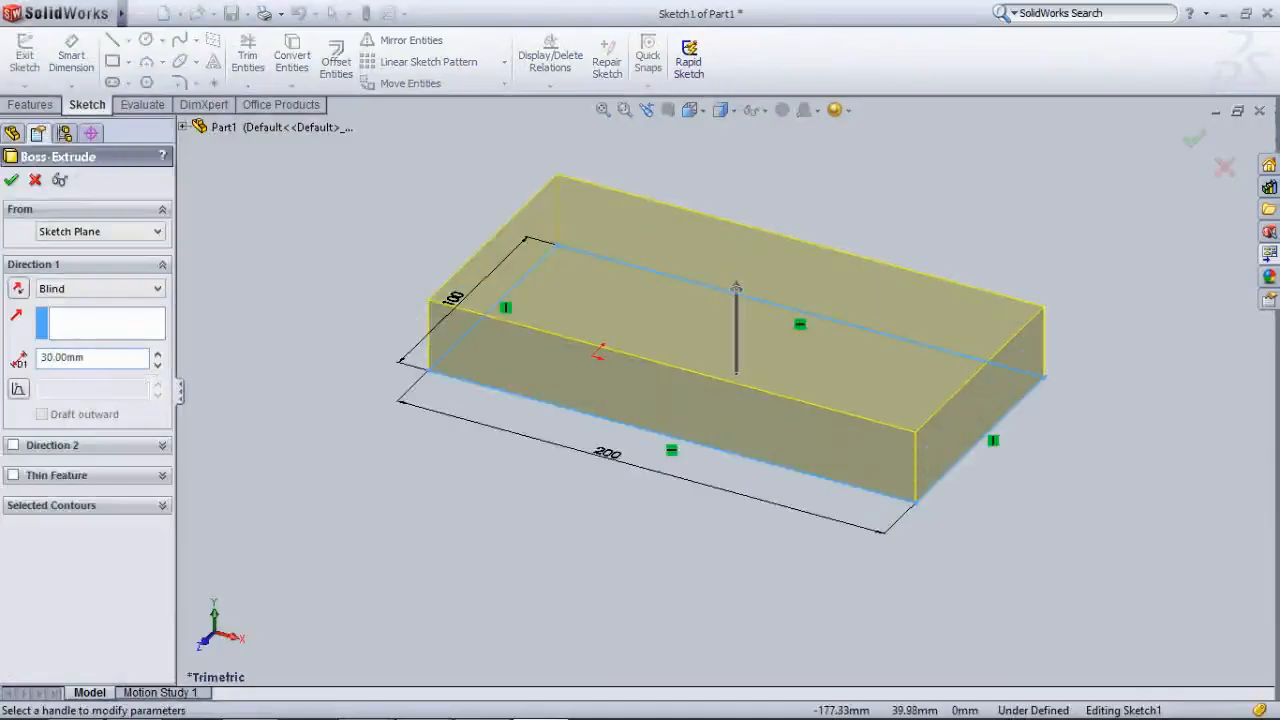
key(Return)
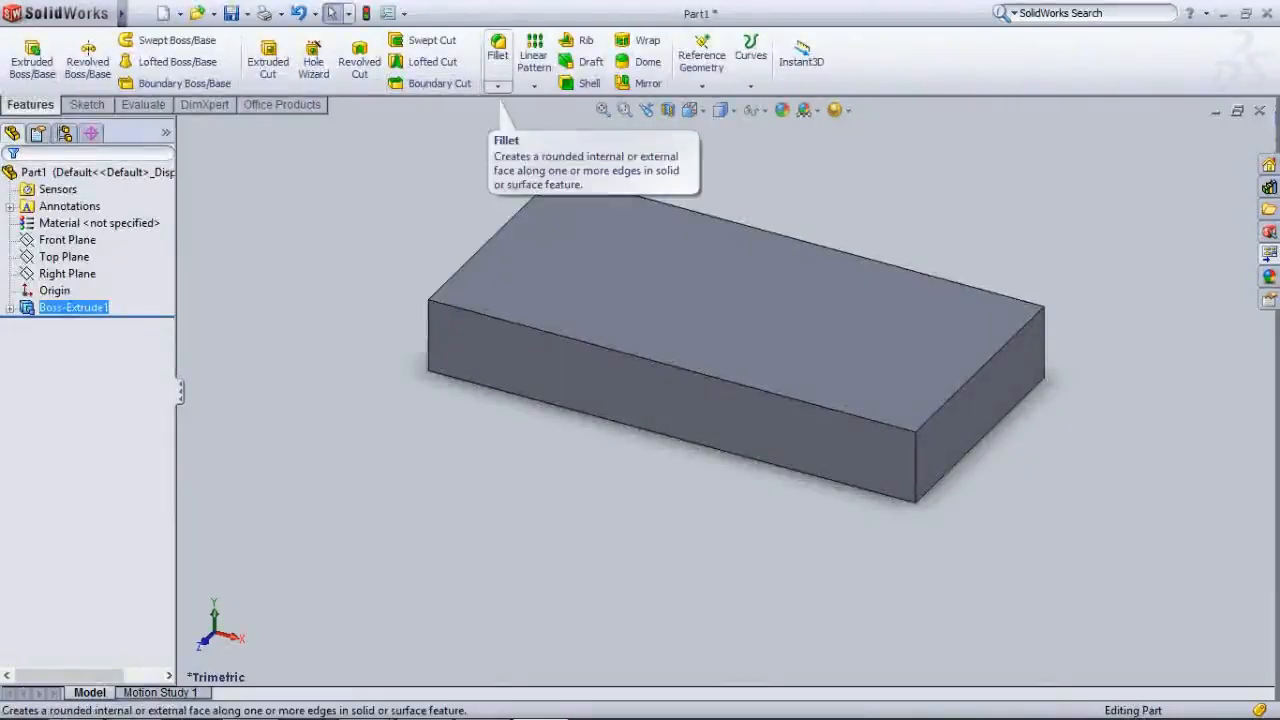
Chamfer the four outer edges of the block's top face with a 10 mm distance and 45° angle
click(497, 86)
click(538, 122)
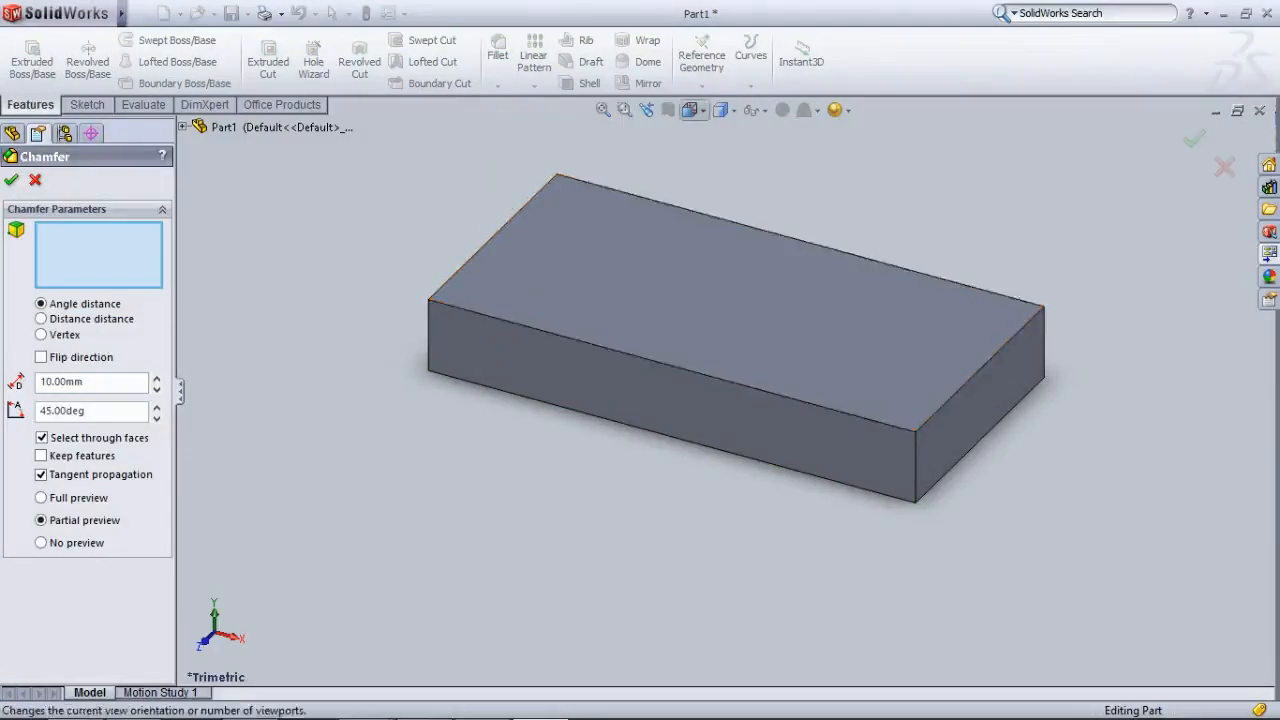
click(696, 110)
click(714, 134)
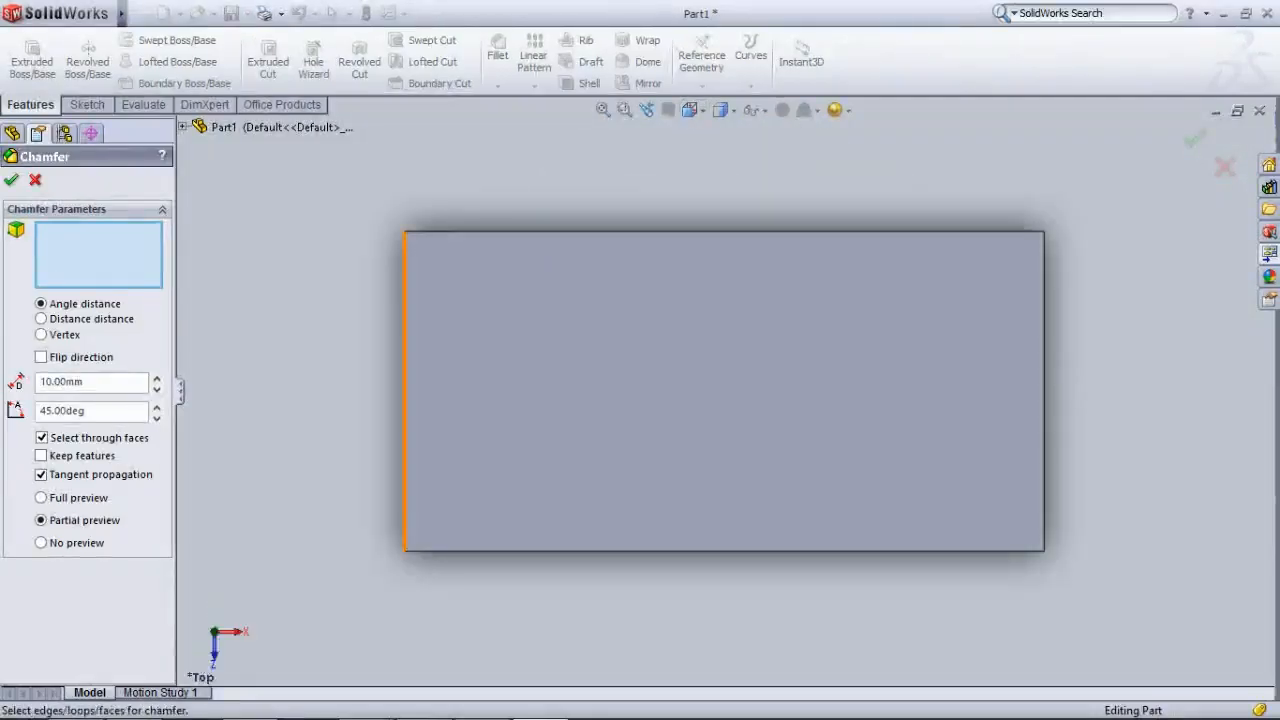
click(405, 390)
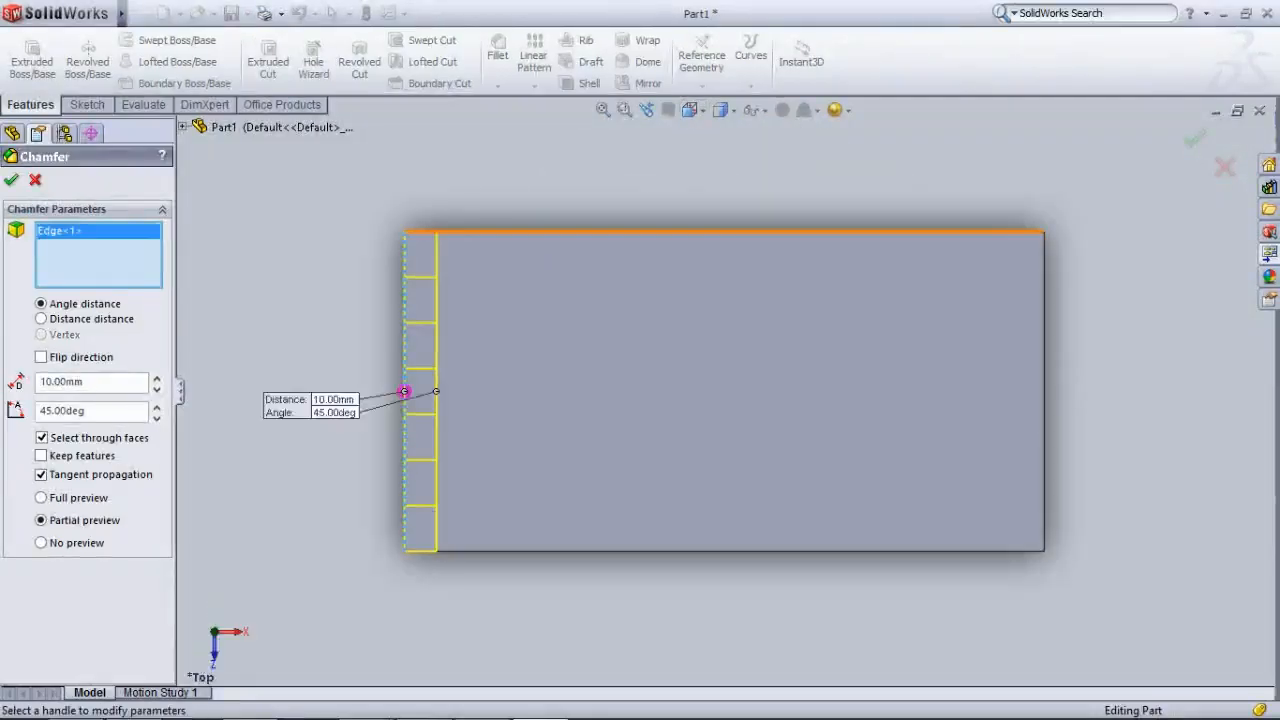
click(724, 232)
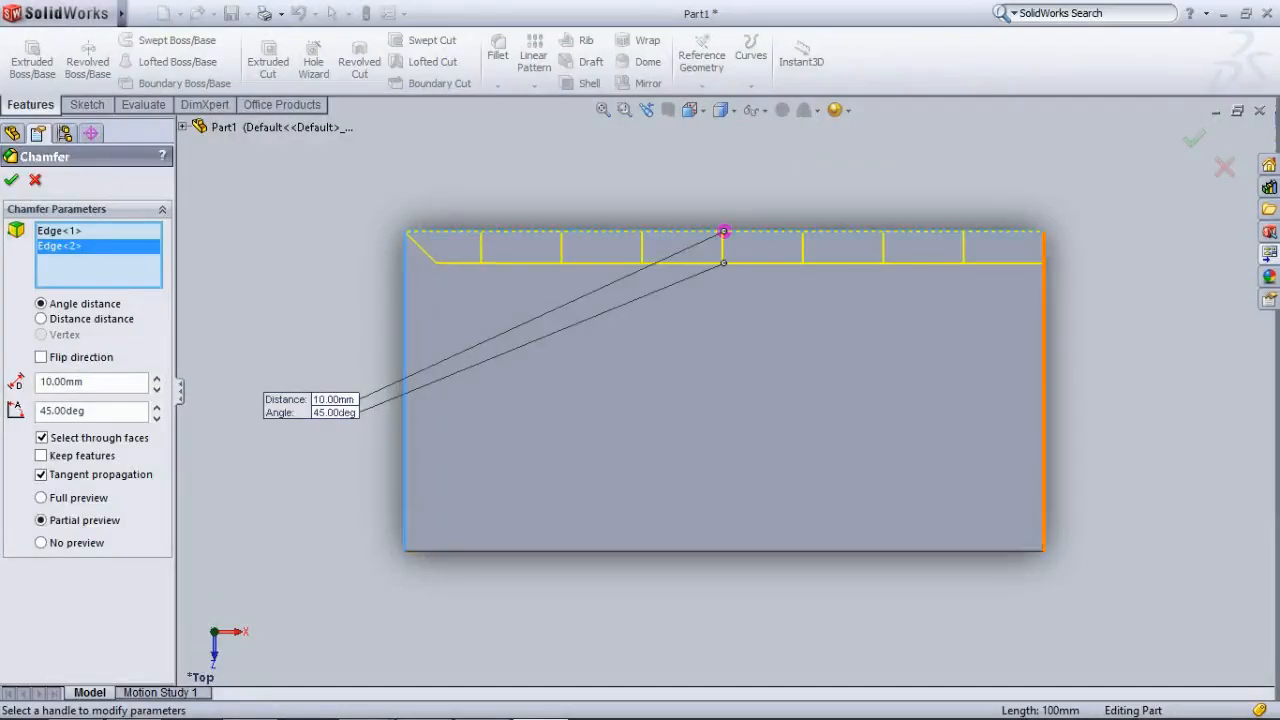
click(1044, 391)
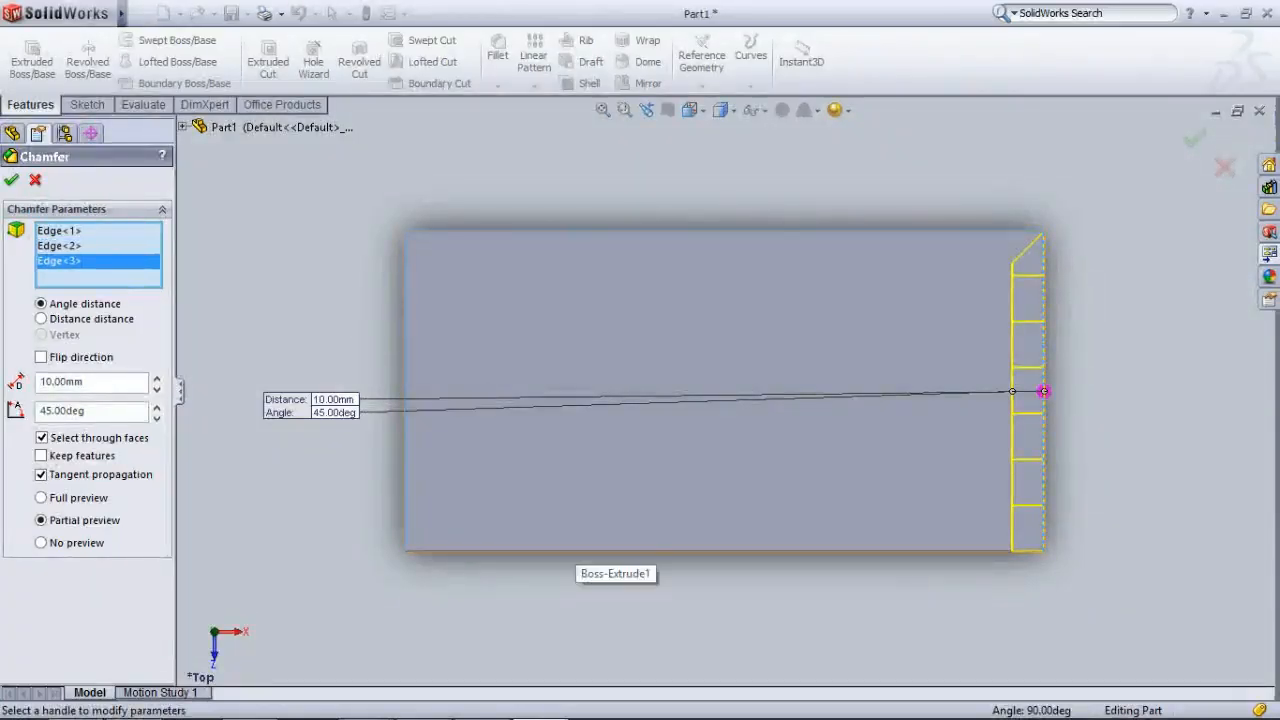
click(590, 550)
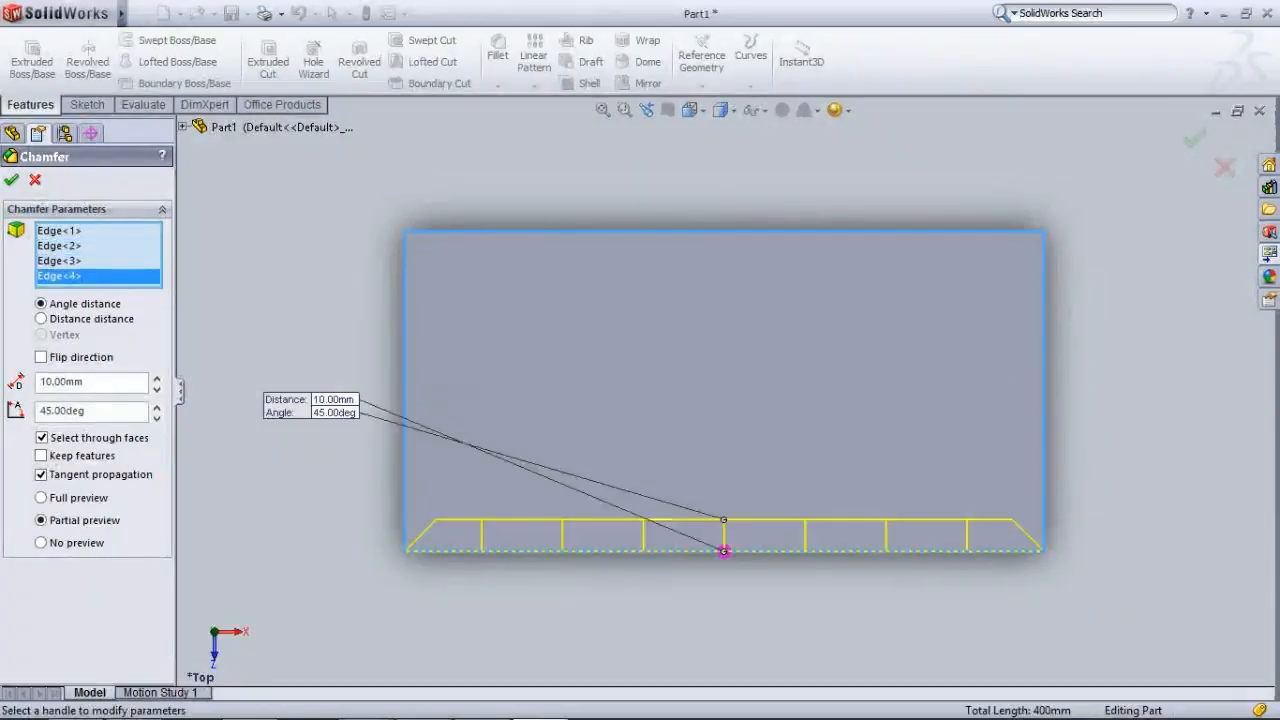
key(Return)
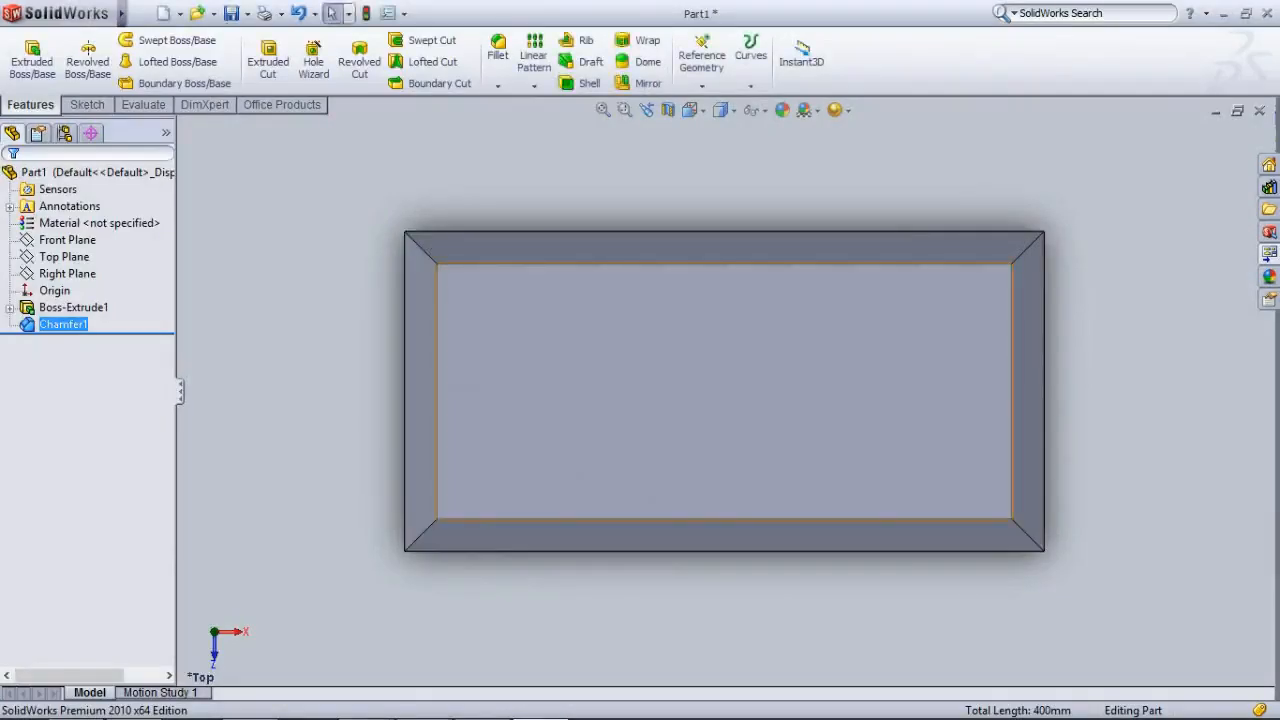
Try to chamfer the block's front side face and its adjoining sloped face with a 10 mm distance and 45° angle
middle_drag(686, 366, 648, 268)
scroll(765, 300, down, 1)
scroll(765, 300, up, 3)
middle_drag(665, 448, 672, 418)
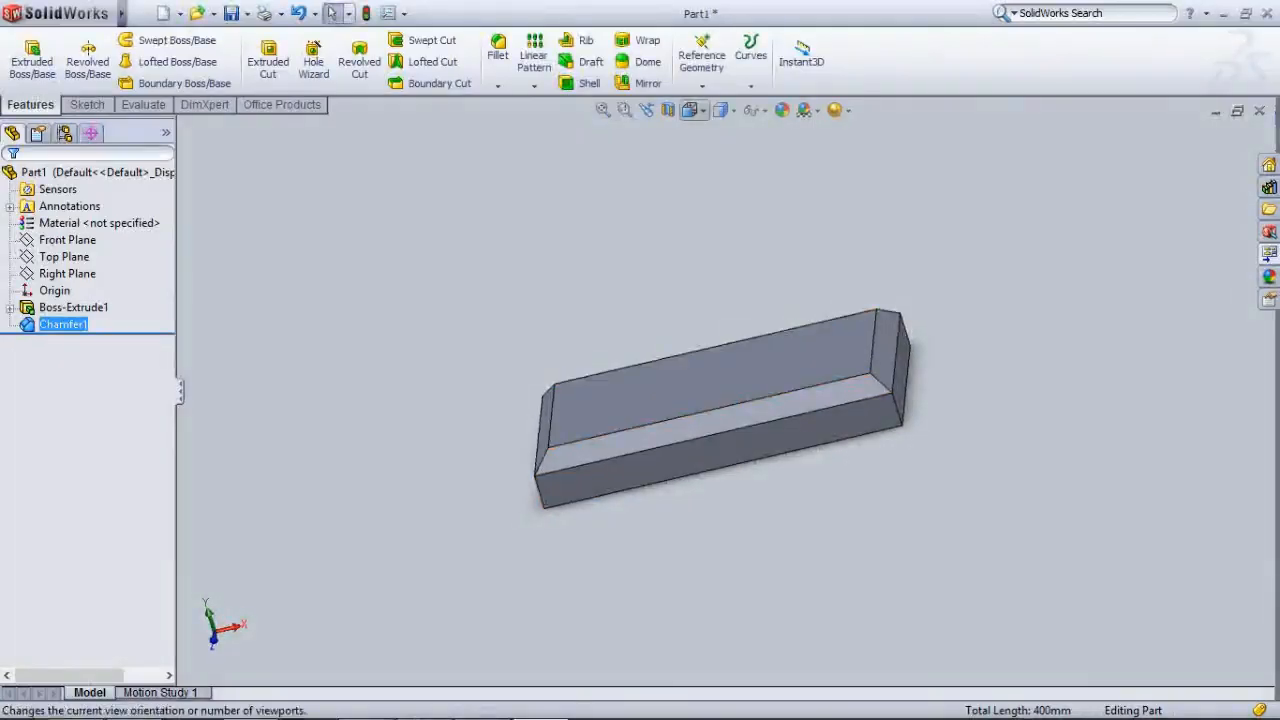
click(690, 110)
click(700, 156)
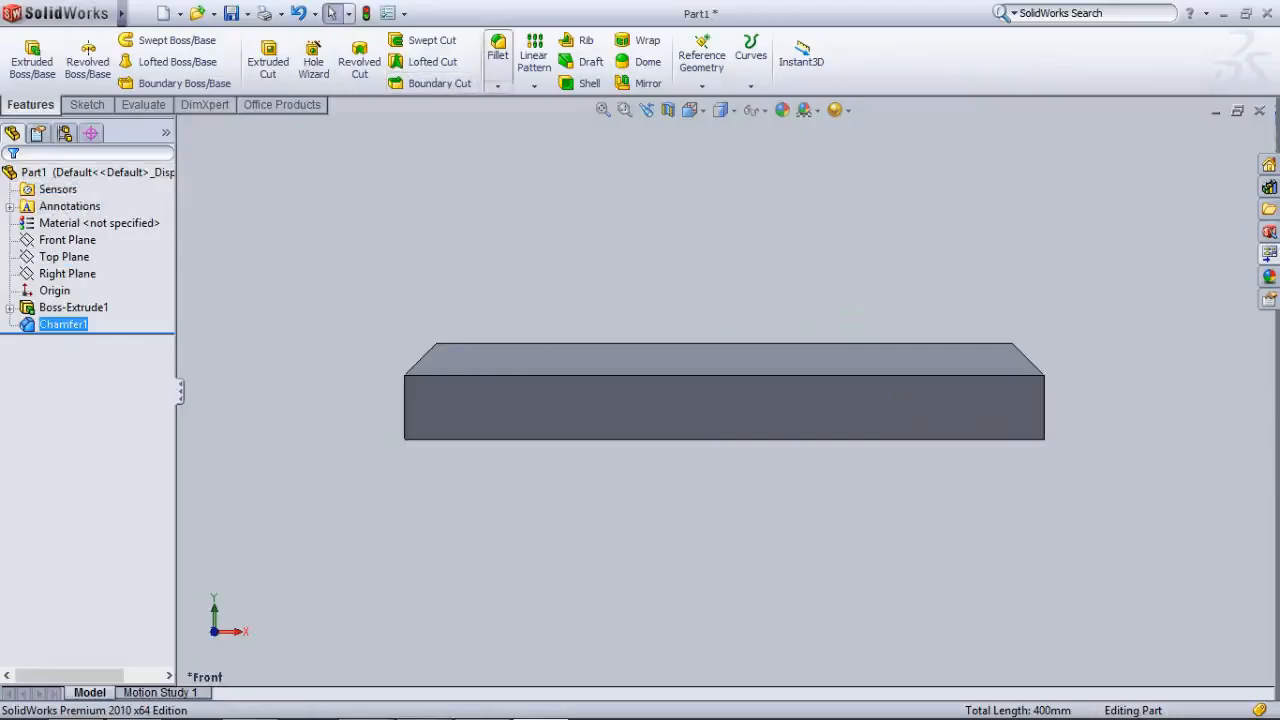
click(497, 85)
click(525, 123)
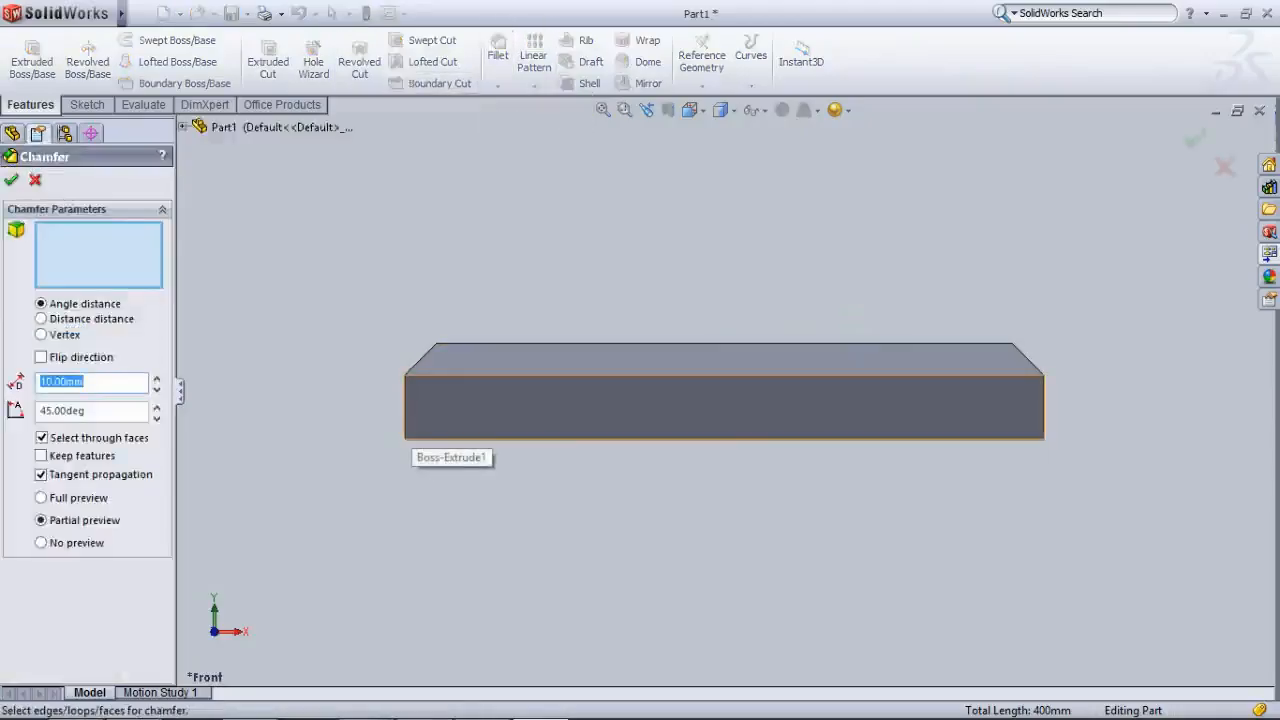
click(449, 415)
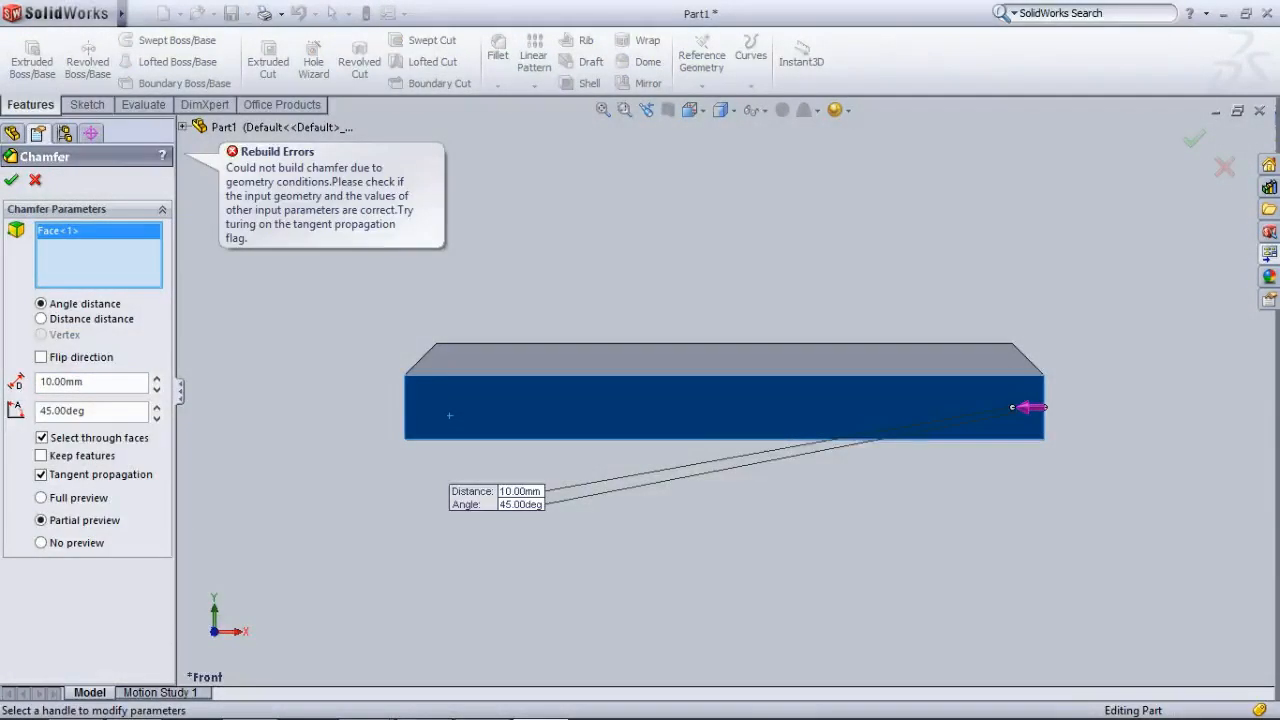
click(455, 351)
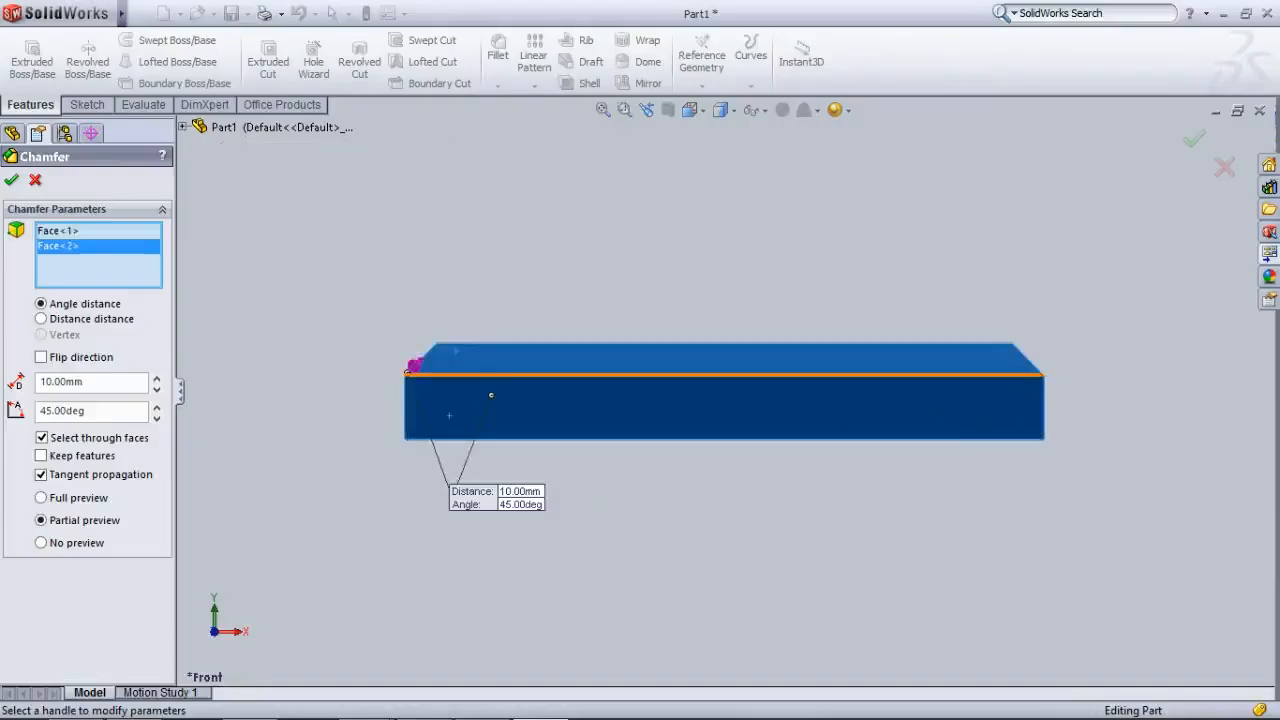
scroll(455, 365, up, 2)
scroll(455, 365, down, 3)
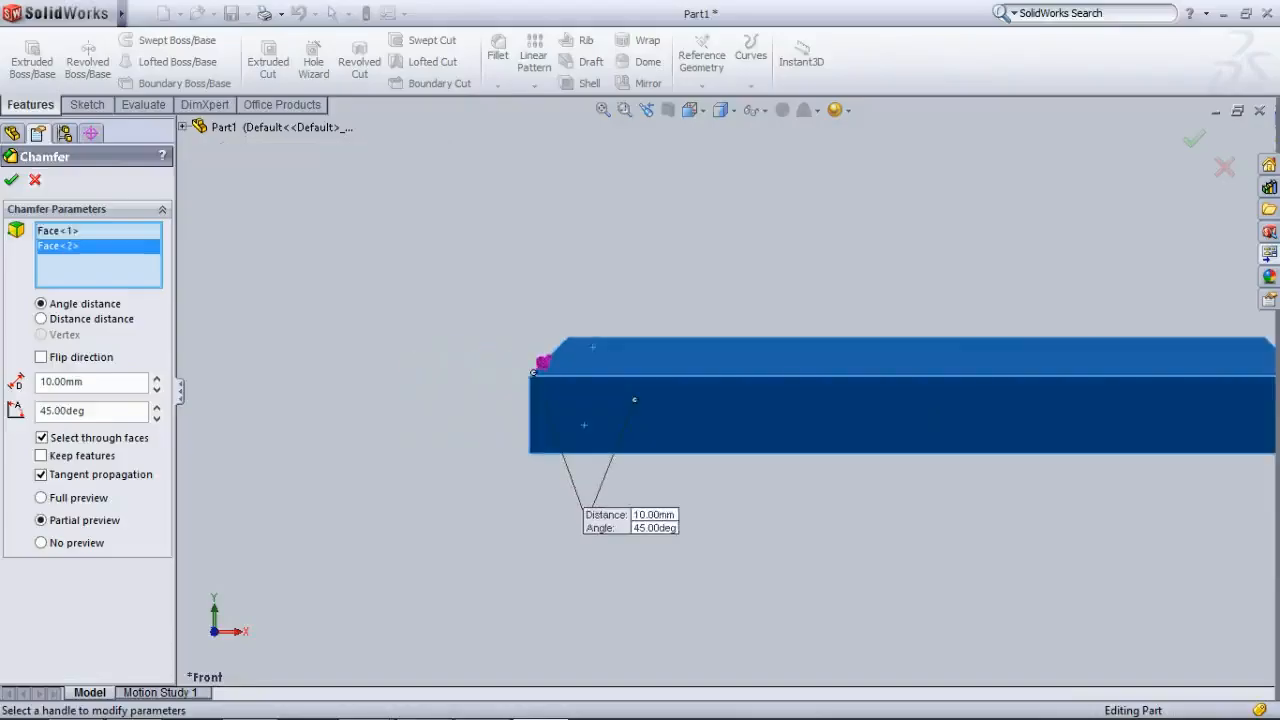
key(Return)
click(497, 85)
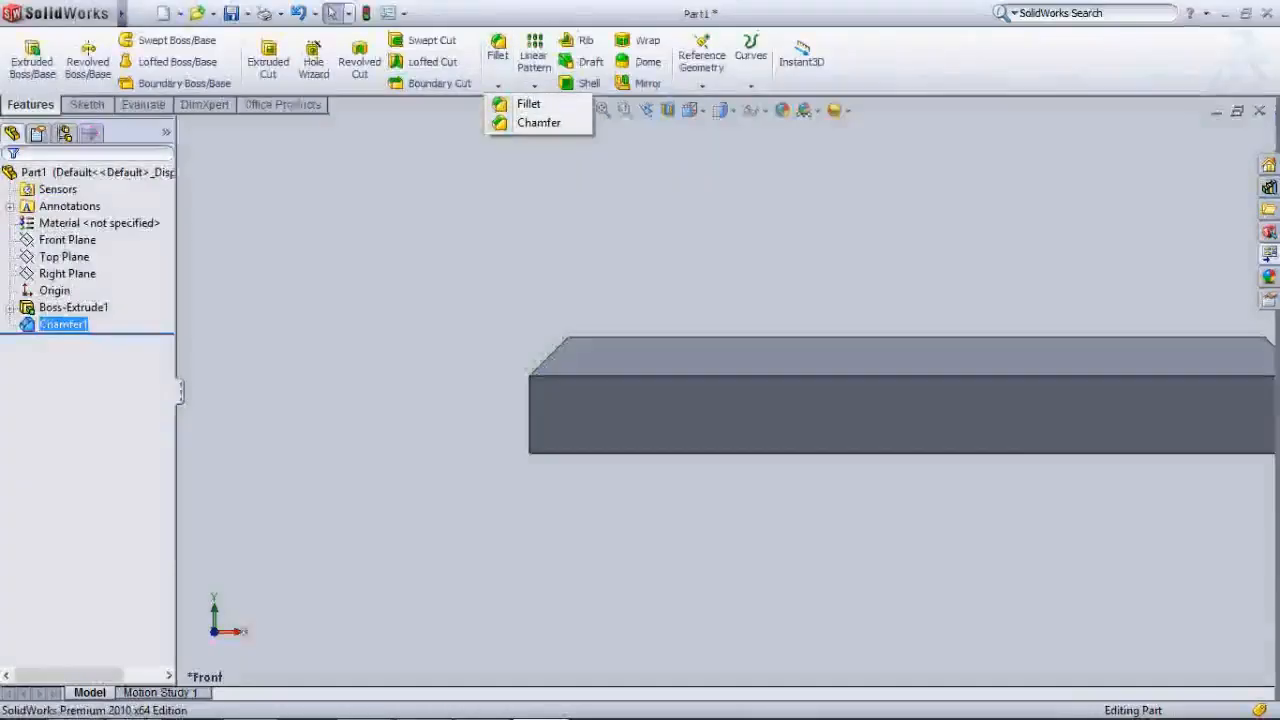
click(532, 121)
click(916, 376)
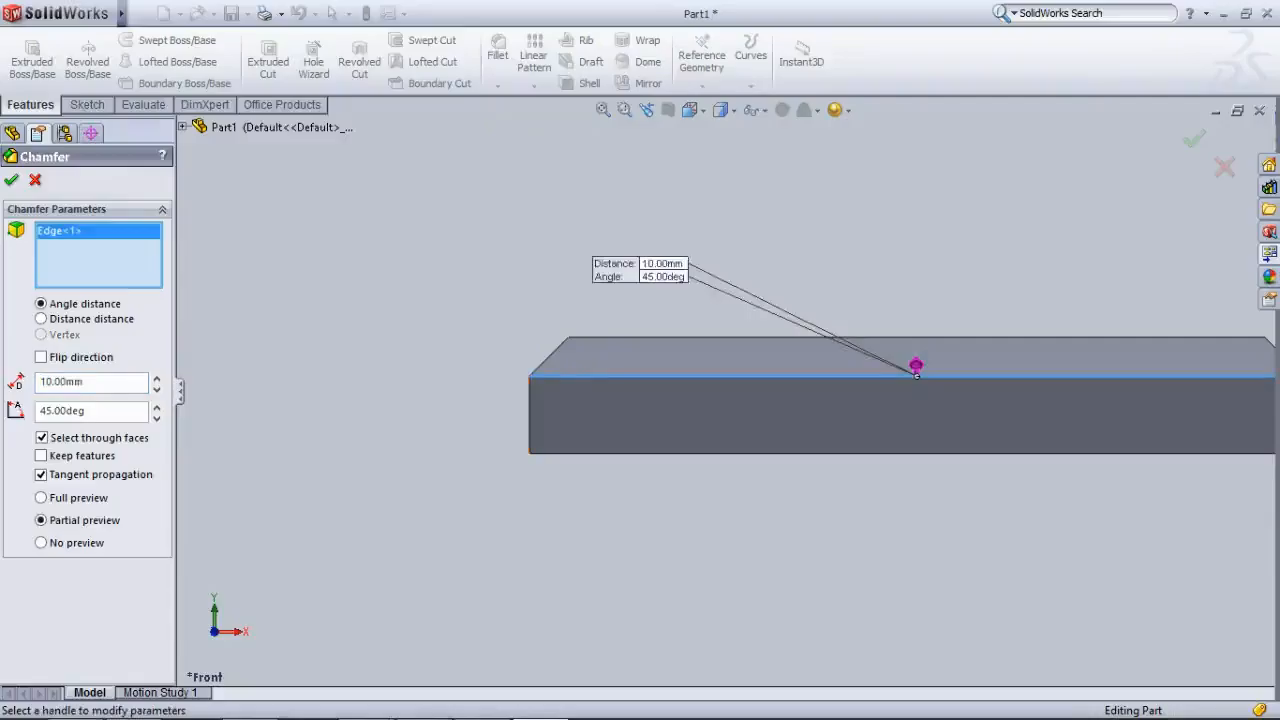
mouse_move(916, 376)
middle_down()
mouse_move(917, 438)
mouse_move(909, 383)
middle_up()
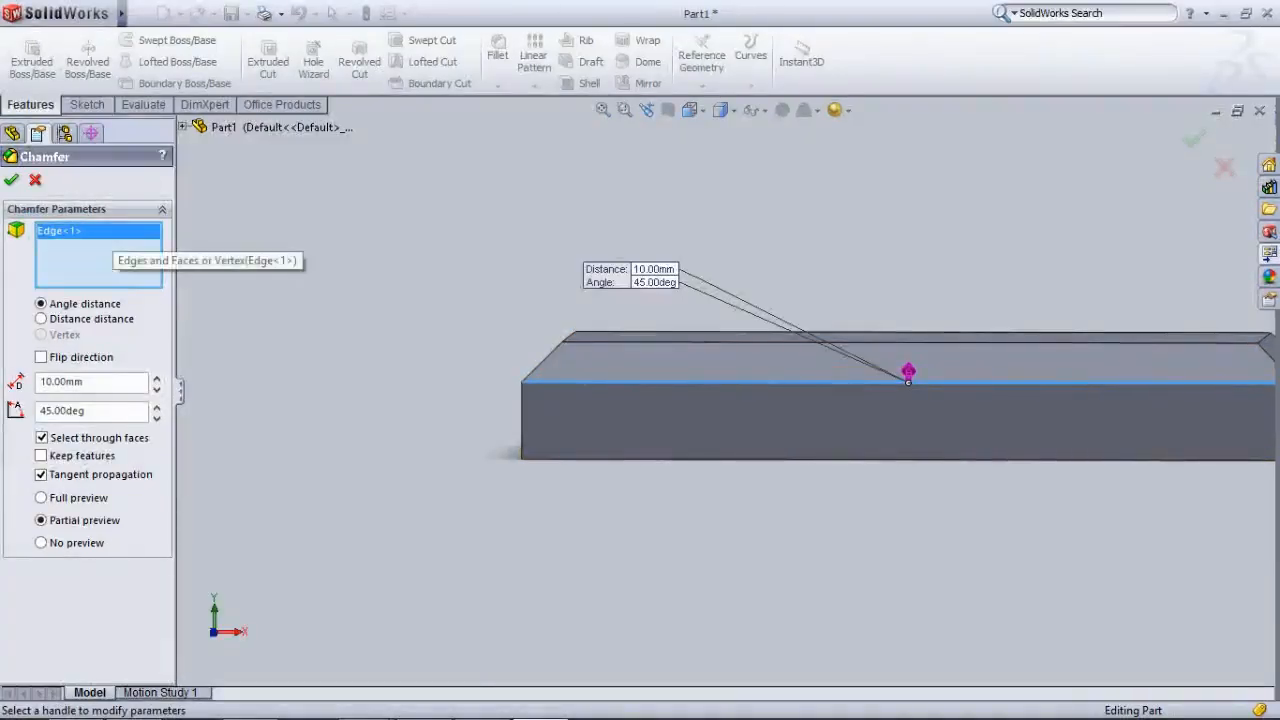
right_click(112, 236)
click(161, 265)
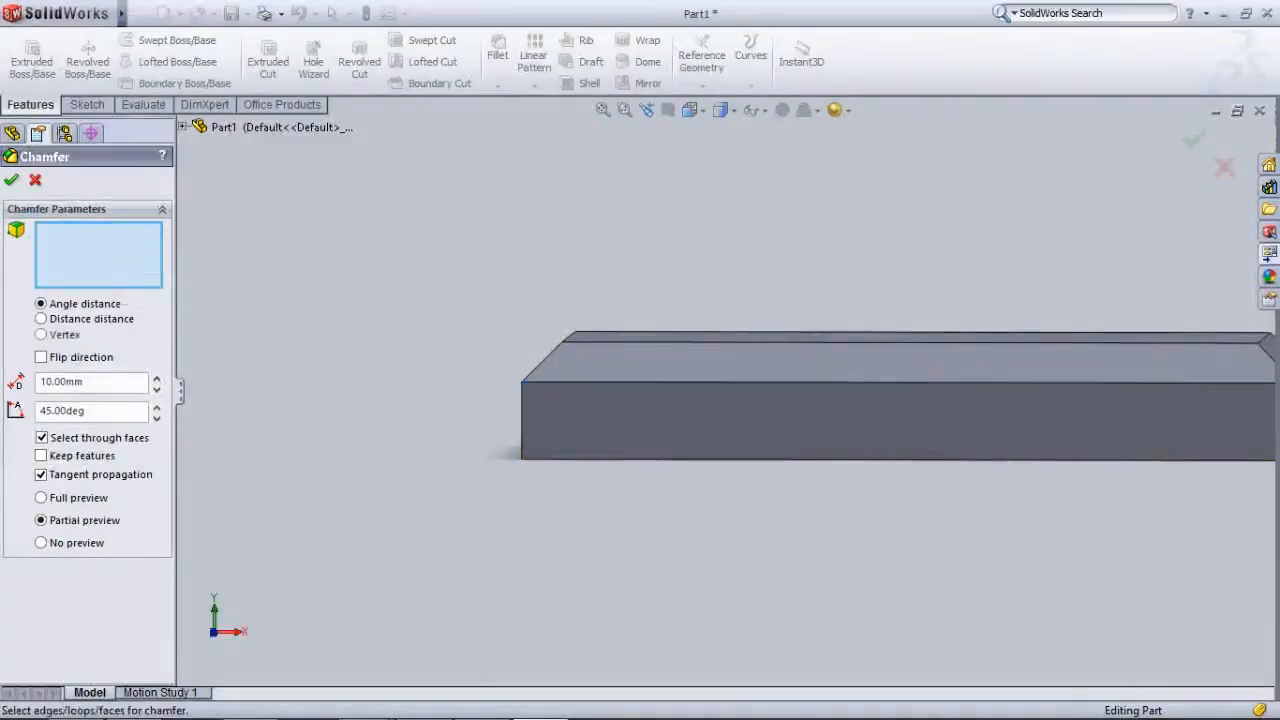
Try to chamfer the front face's two vertical edges and bottom edge plus the right end's bottom edge at 10 mm and 45°
click(522, 421)
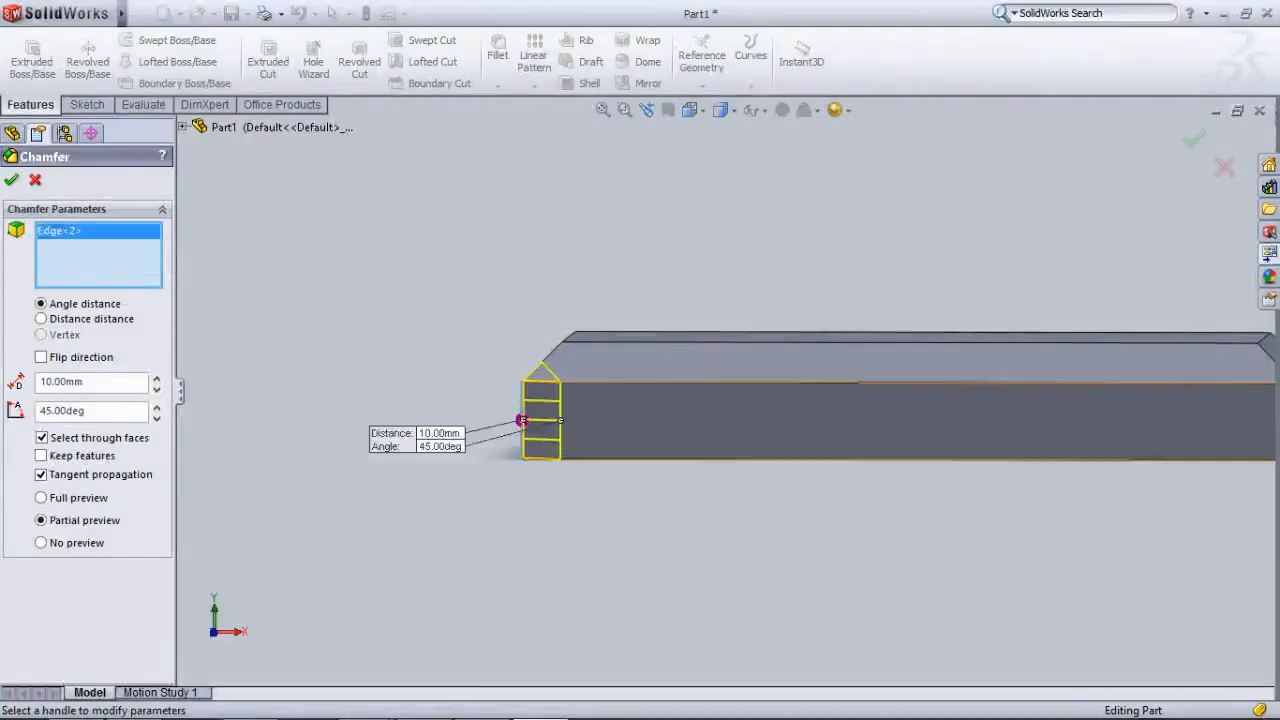
click(661, 460)
scroll(798, 401, up, 5)
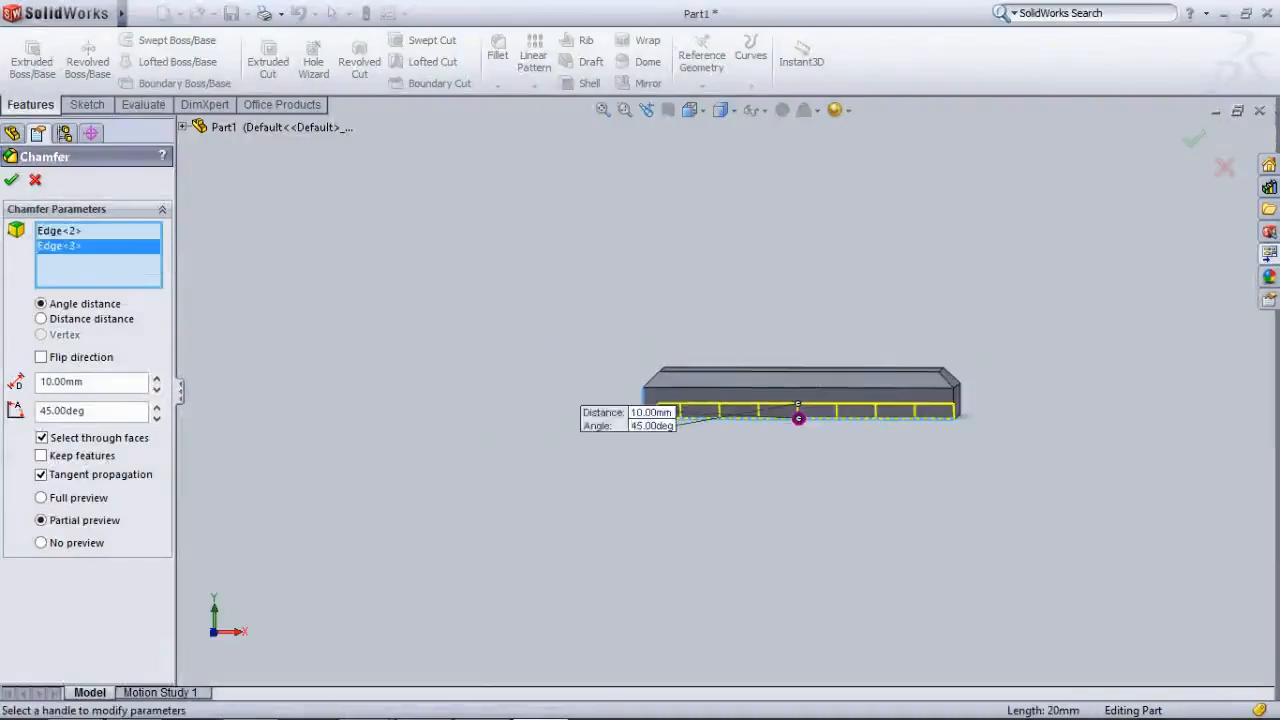
scroll(798, 401, down, 4)
scroll(1130, 432, down, 2)
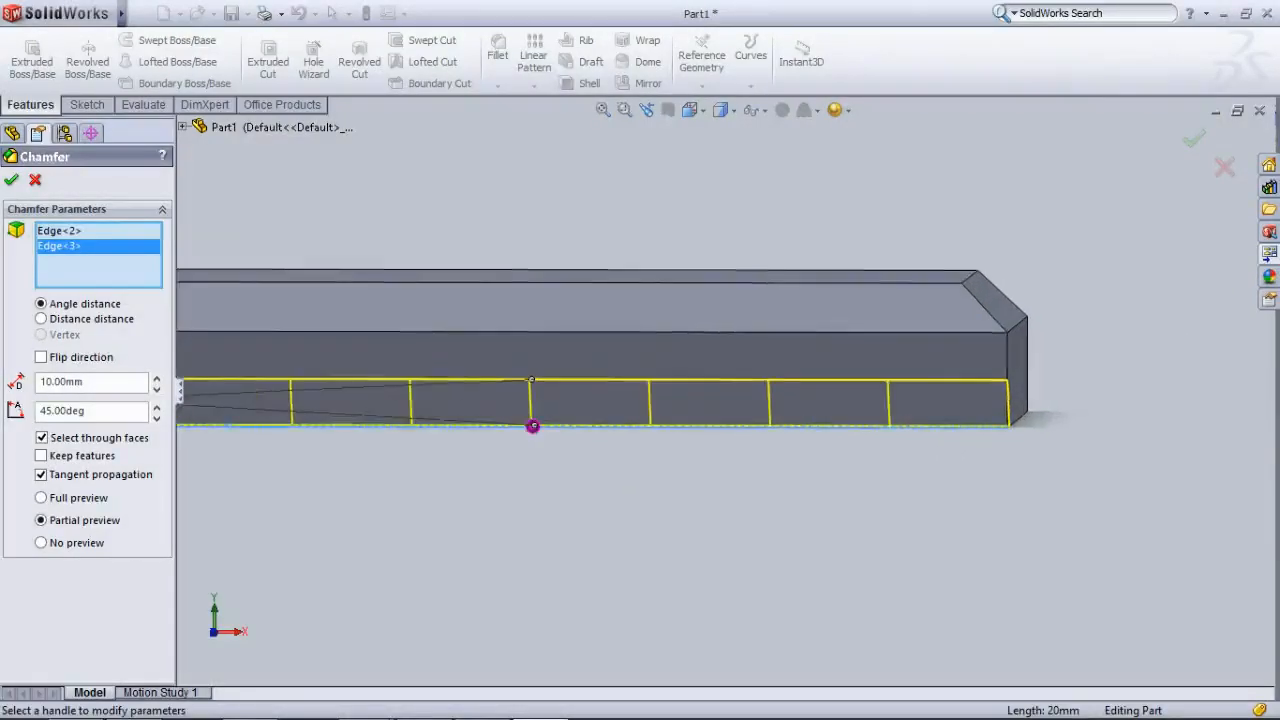
click(1008, 400)
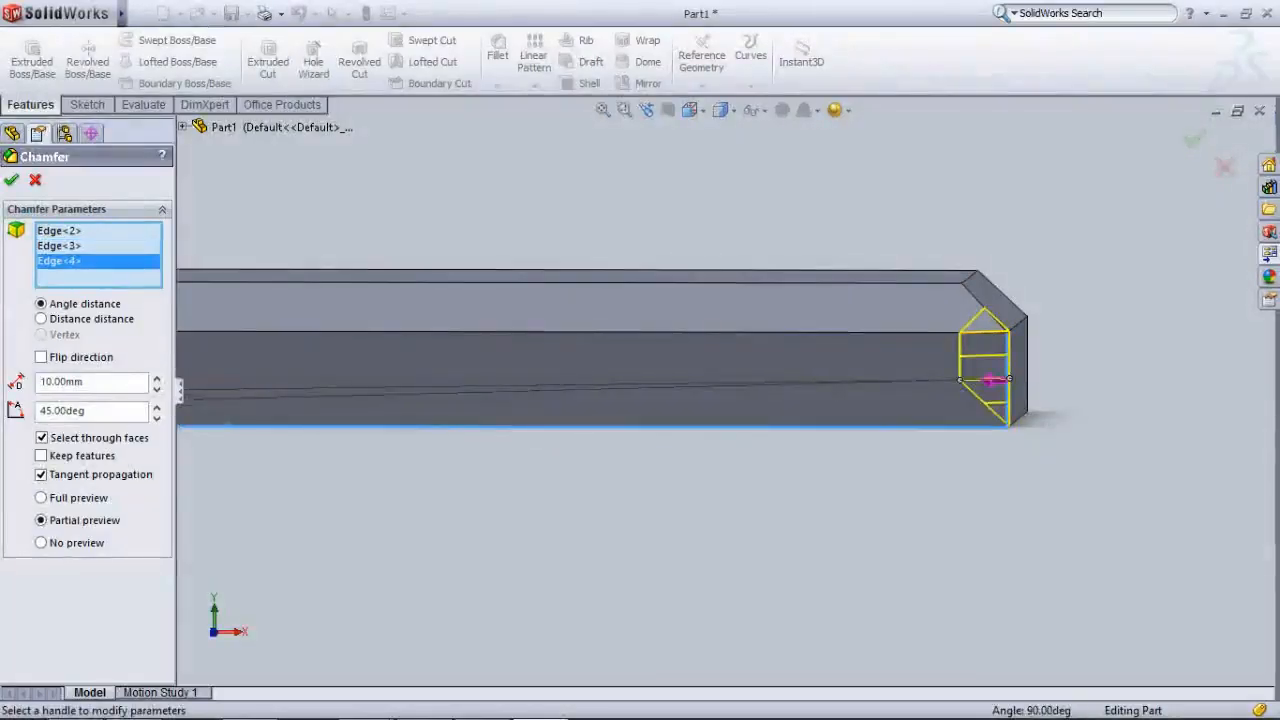
scroll(370, 415, up, 2)
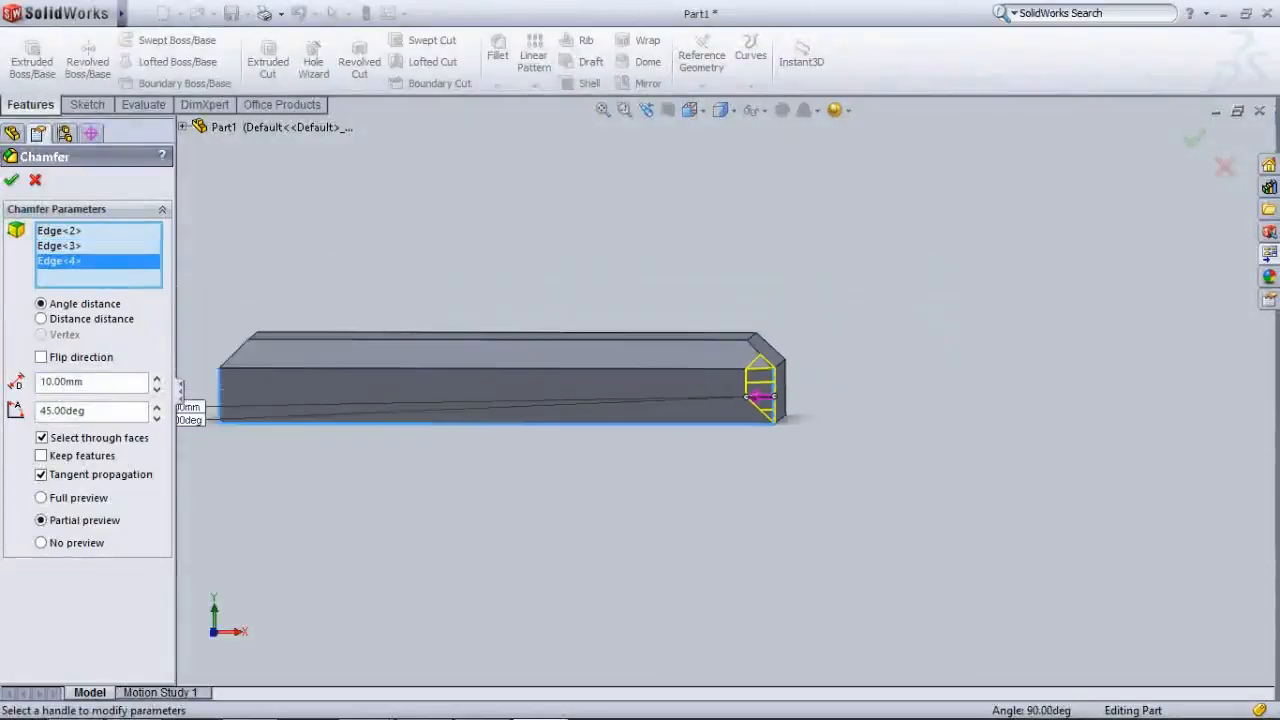
scroll(725, 388, up, 2)
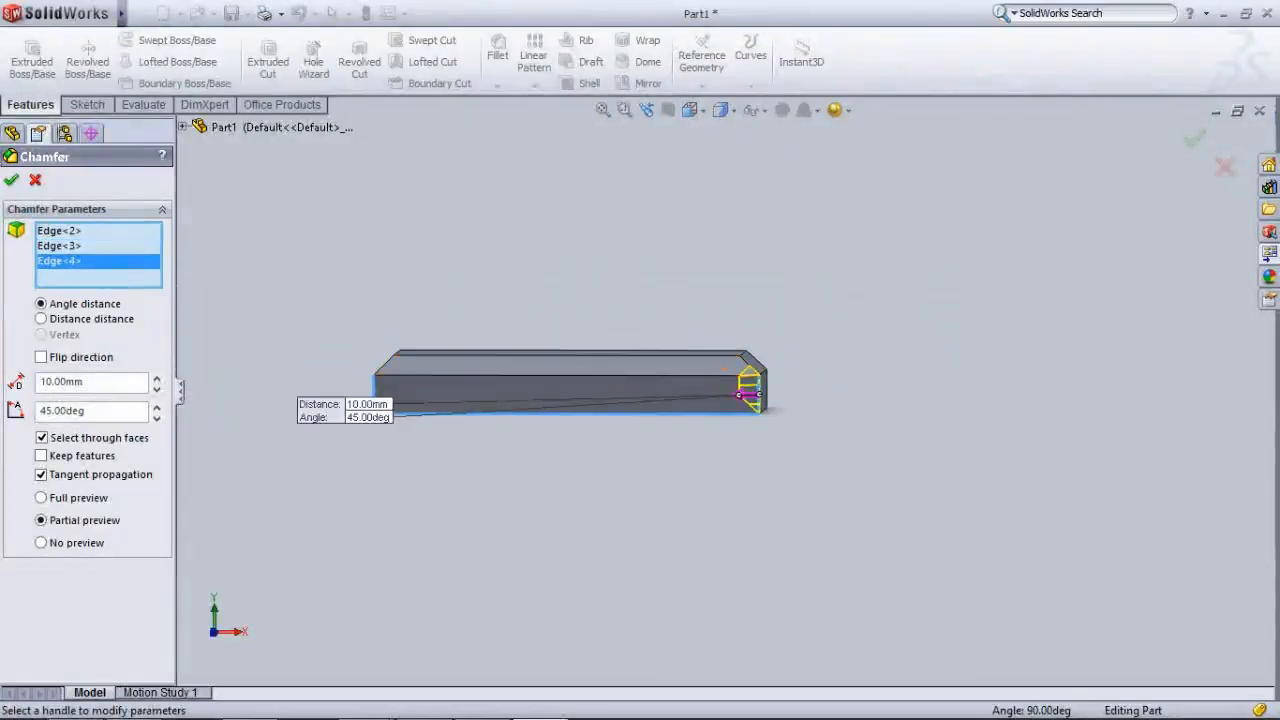
scroll(257, 340, down, 1)
scroll(886, 433, down, 3)
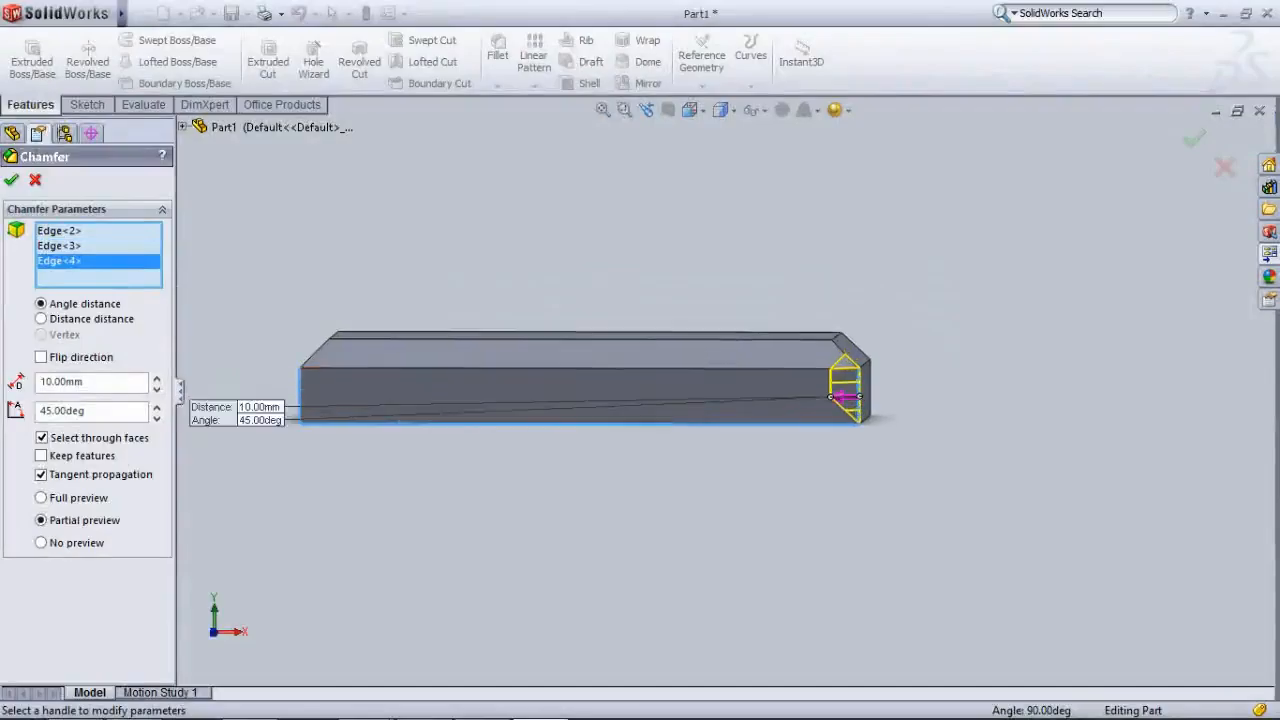
middle_drag(886, 433, 800, 440)
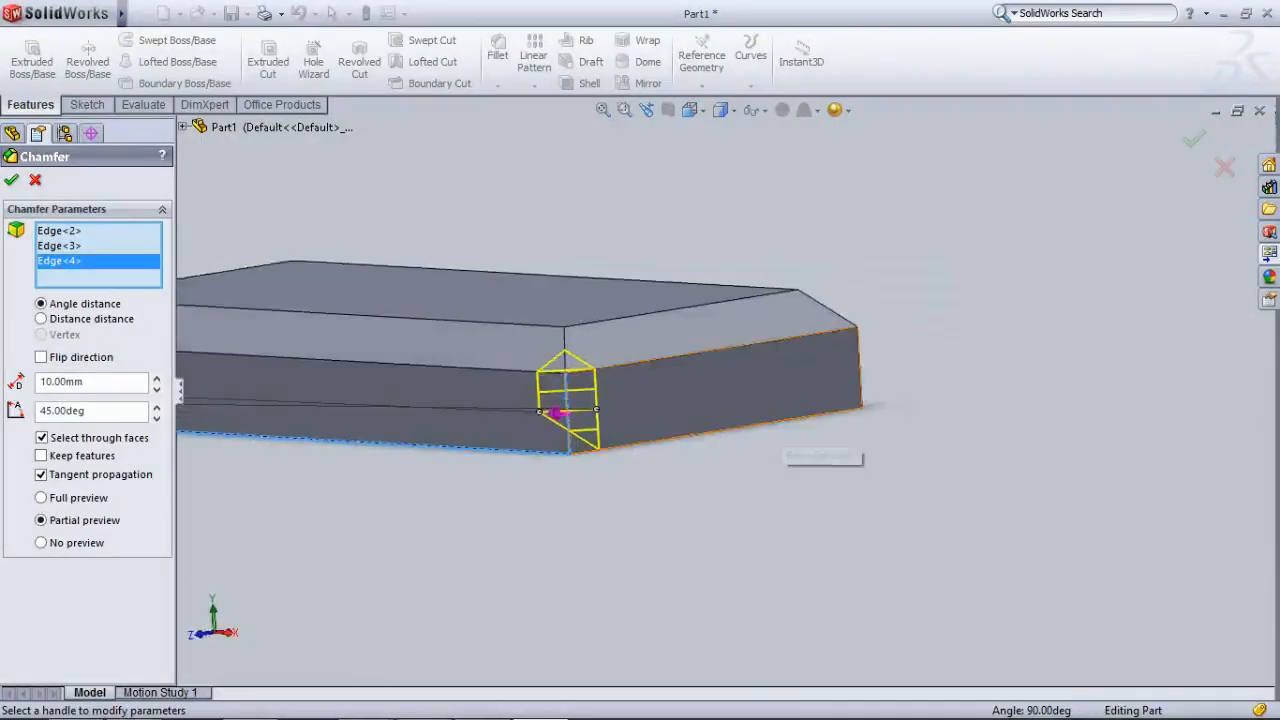
click(770, 422)
middle_drag(775, 422, 828, 400)
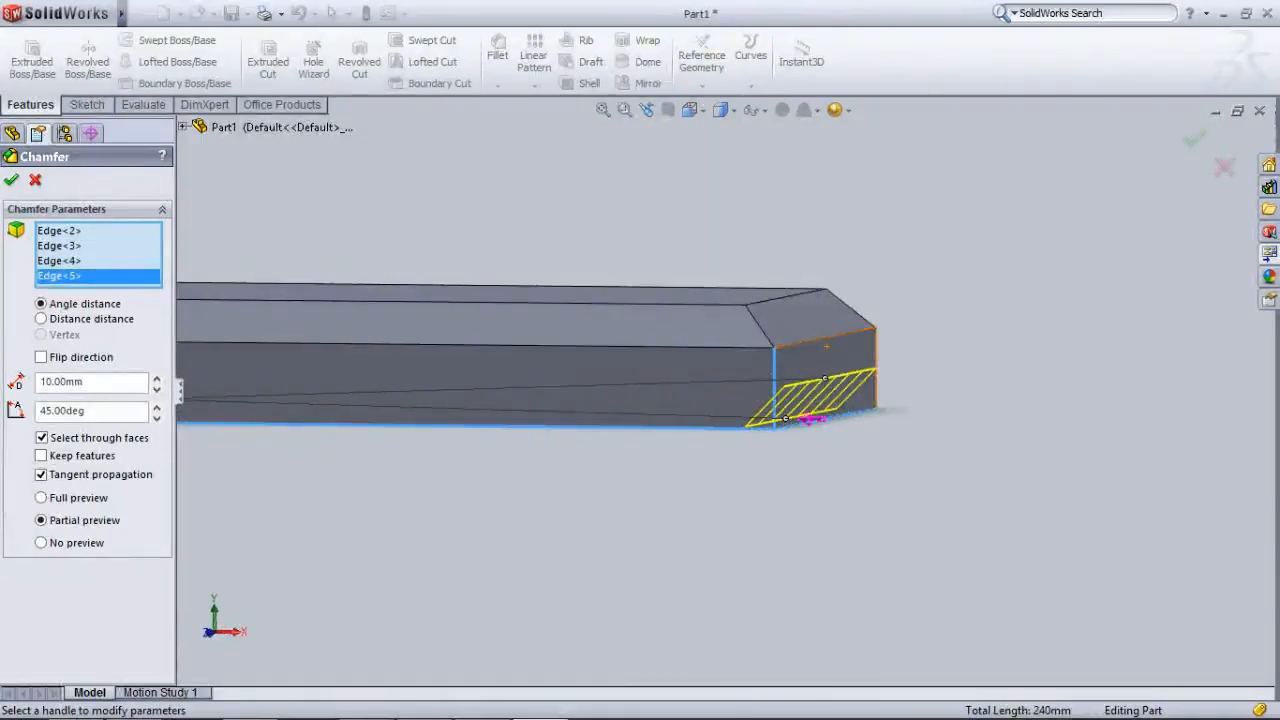
middle_drag(827, 346, 734, 342)
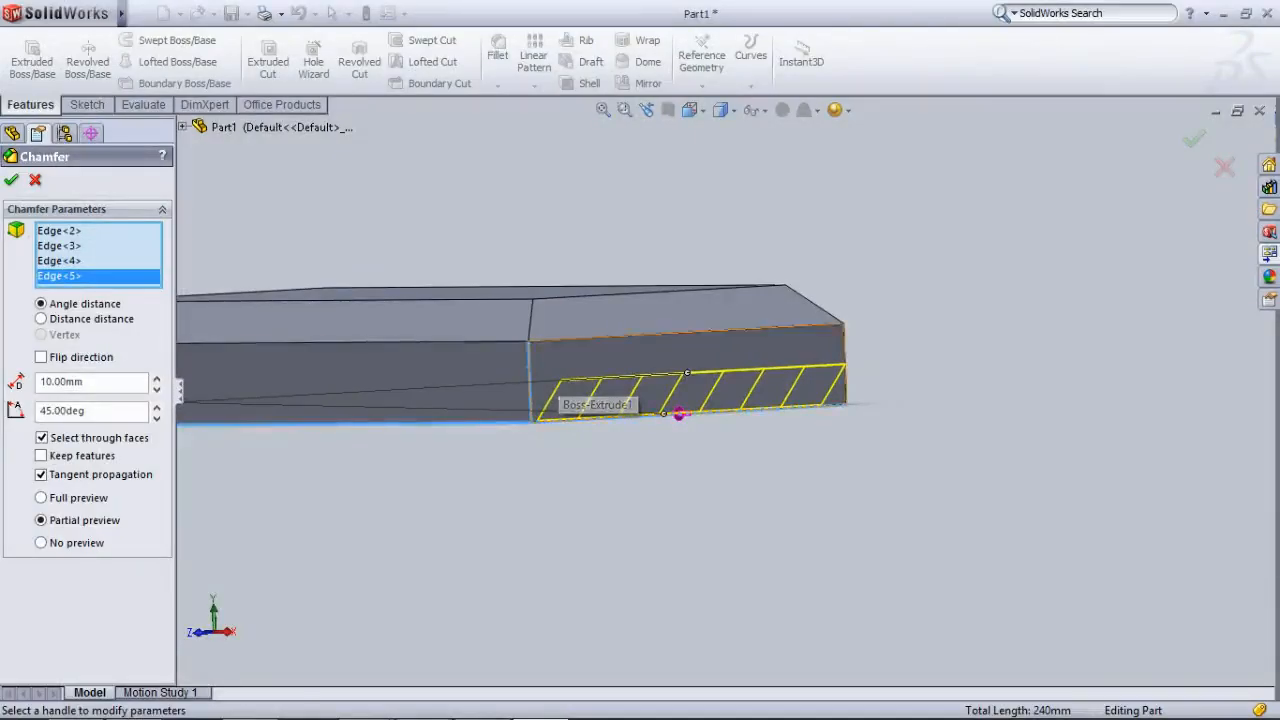
middle_drag(545, 386, 556, 362)
click(11, 180)
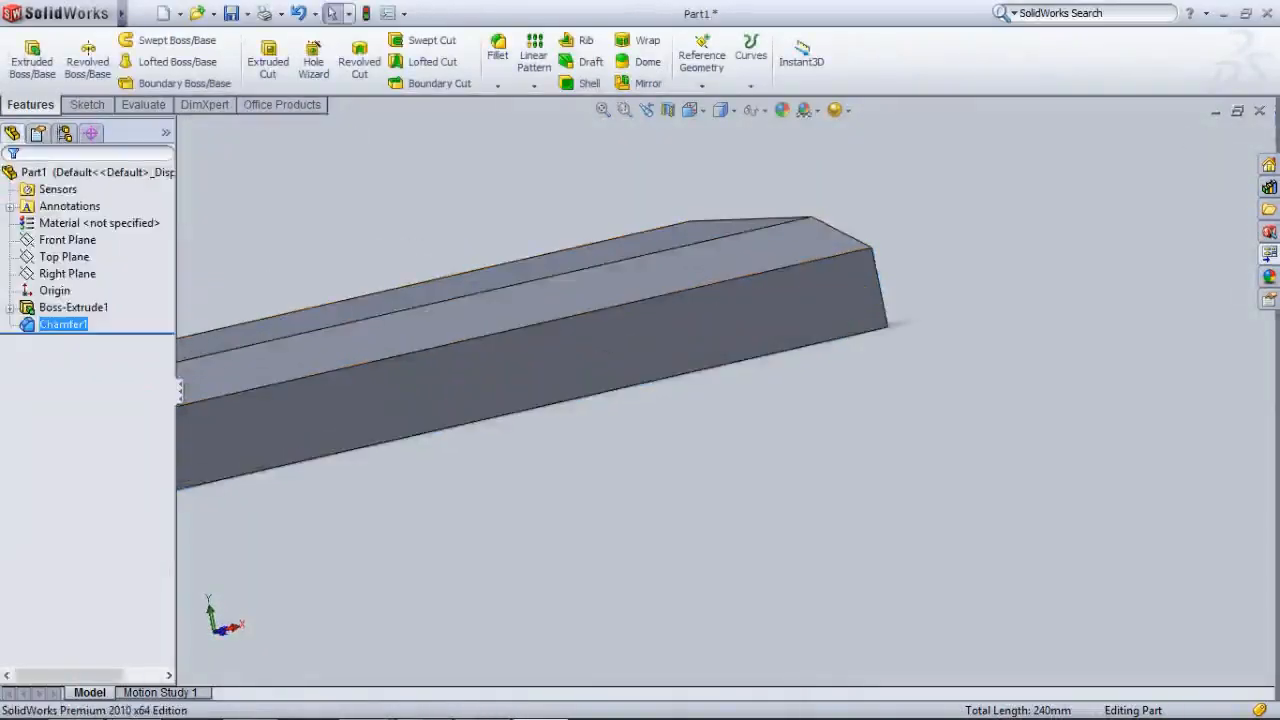
Chamfer the four outer edges of the block's bottom face with a 10 mm distance and 45° angle
middle_drag(355, 400, 488, 388)
scroll(490, 400, up, 4)
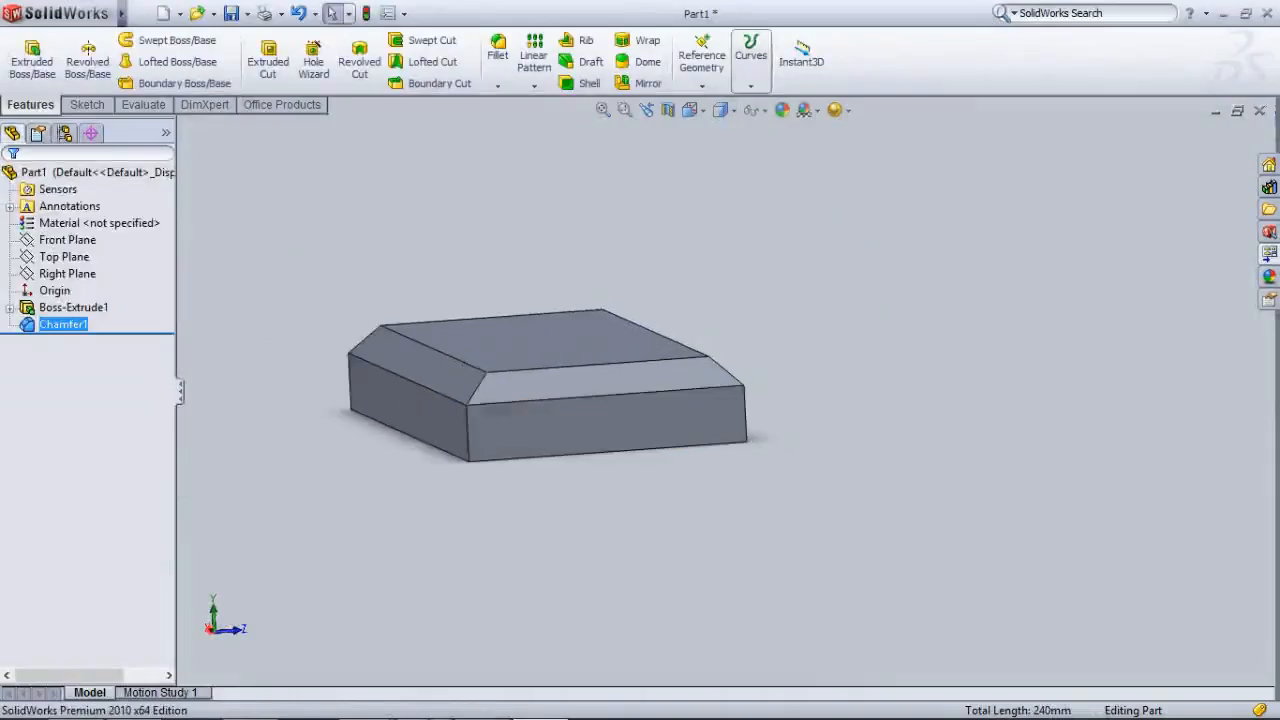
click(691, 110)
click(714, 156)
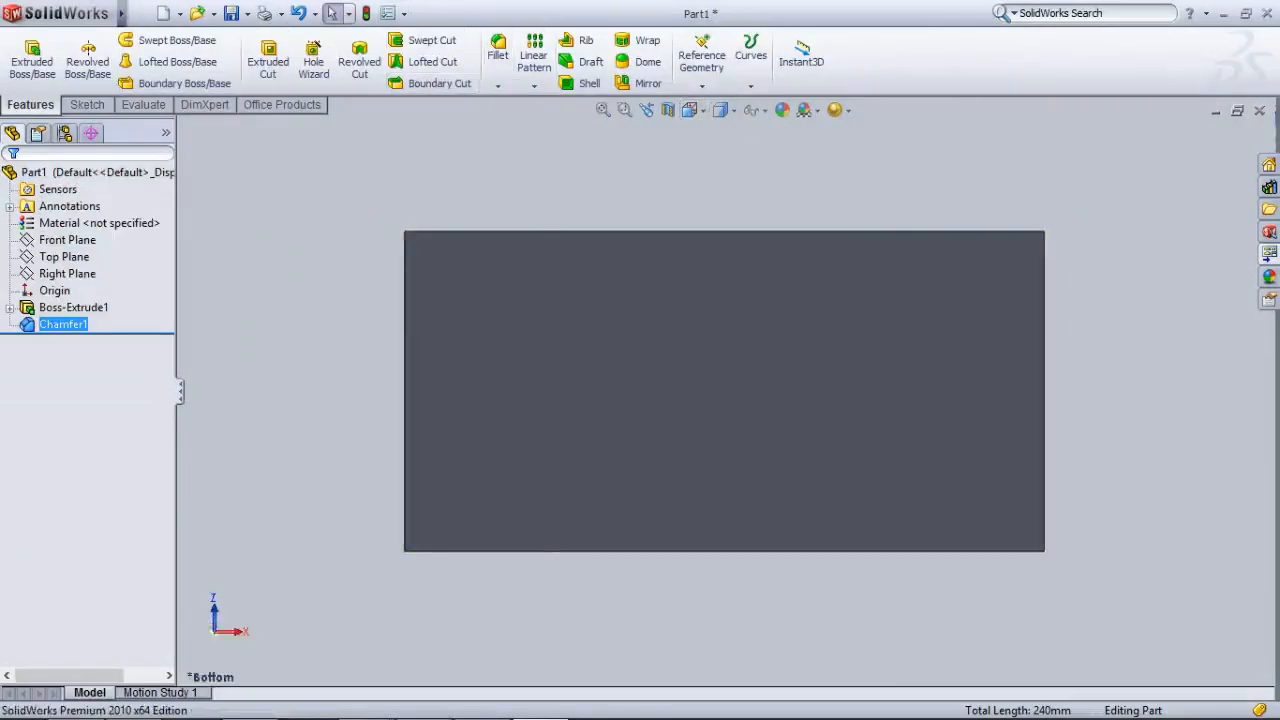
click(497, 86)
click(534, 117)
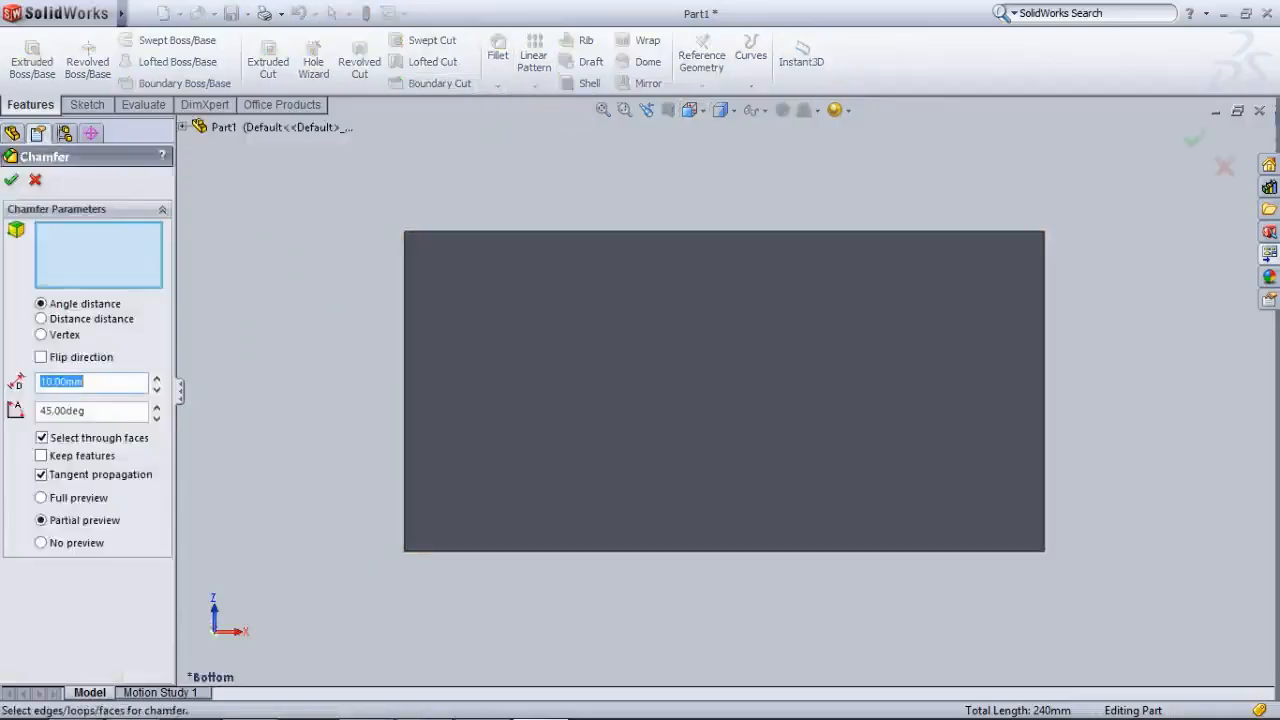
click(406, 380)
click(723, 233)
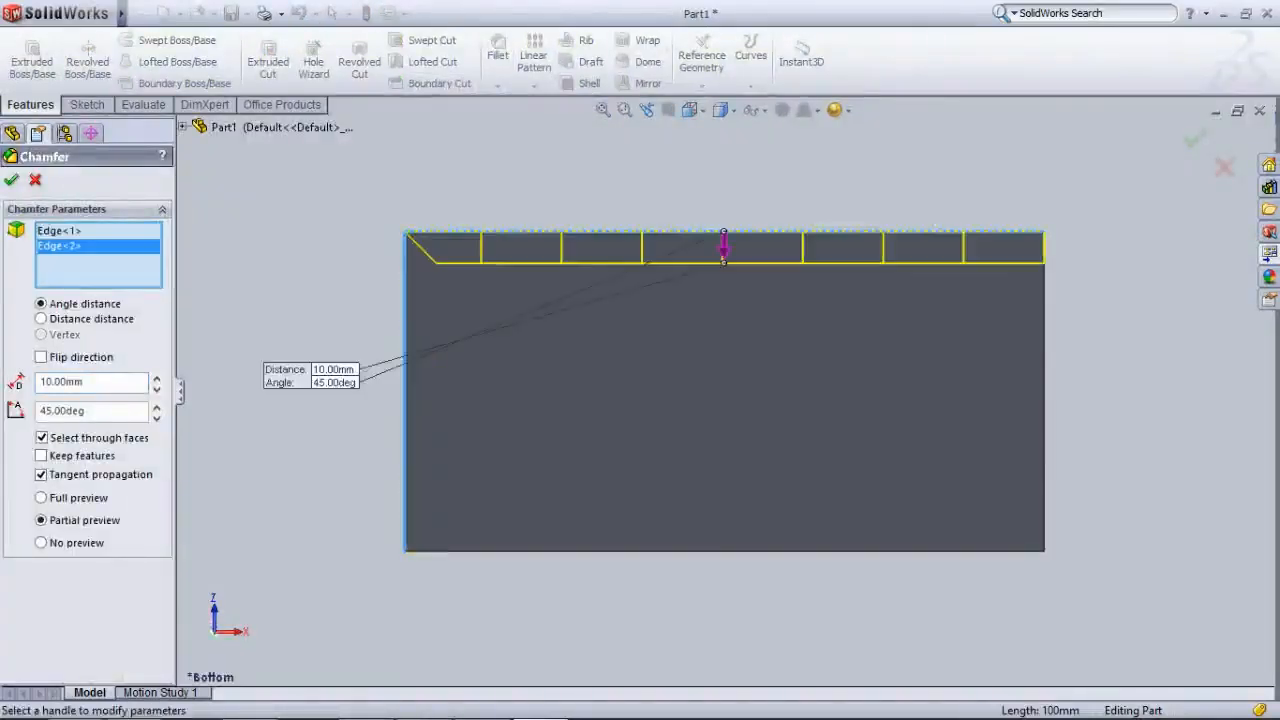
click(1044, 390)
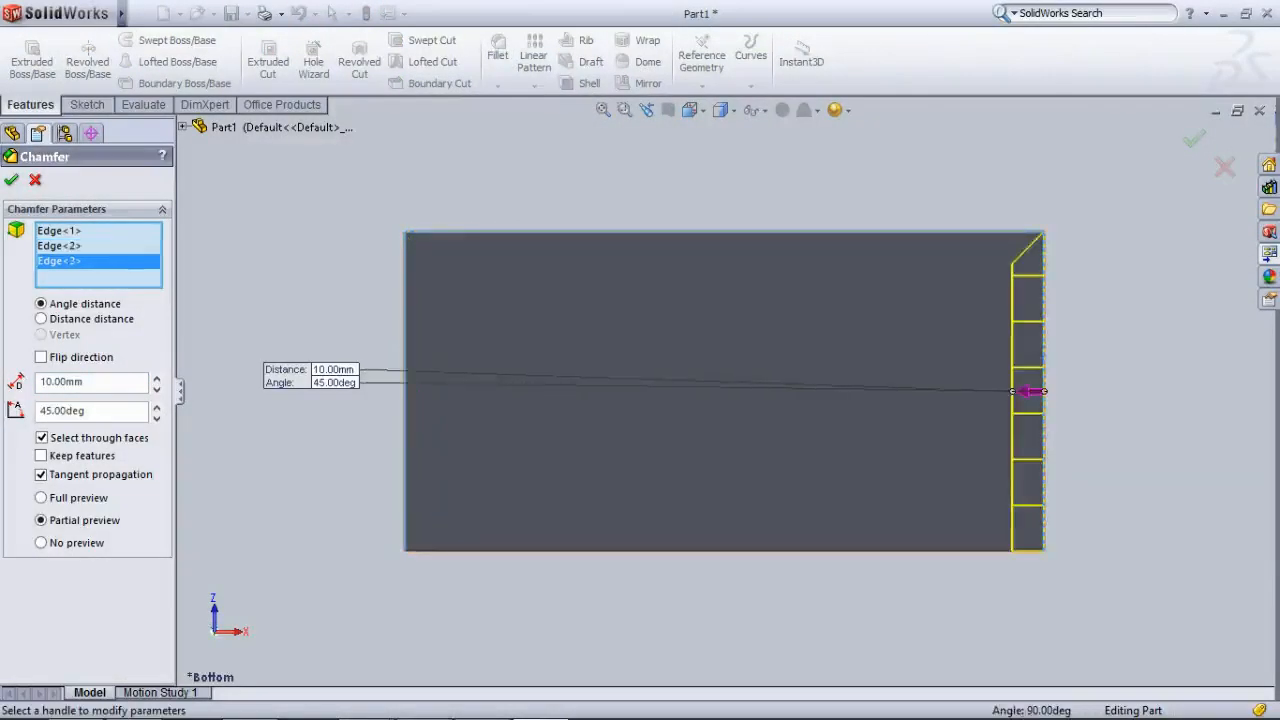
click(724, 549)
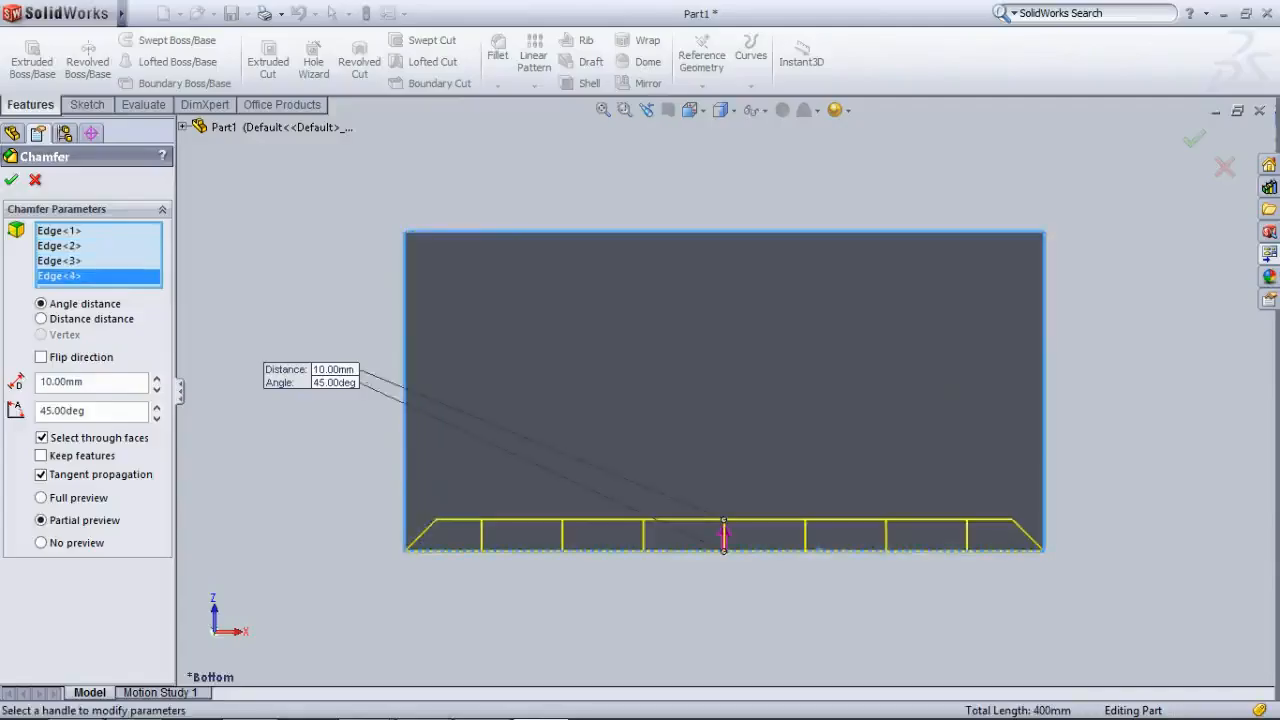
key(Return)
Examine the chamfers around the block from several angles and return to the top view
middle_drag(720, 400, 690, 265)
mouse_move(620, 400)
middle_down()
mouse_move(599, 357)
mouse_move(601, 392)
middle_up()
scroll(599, 357, down, 2)
scroll(599, 357, up, 2)
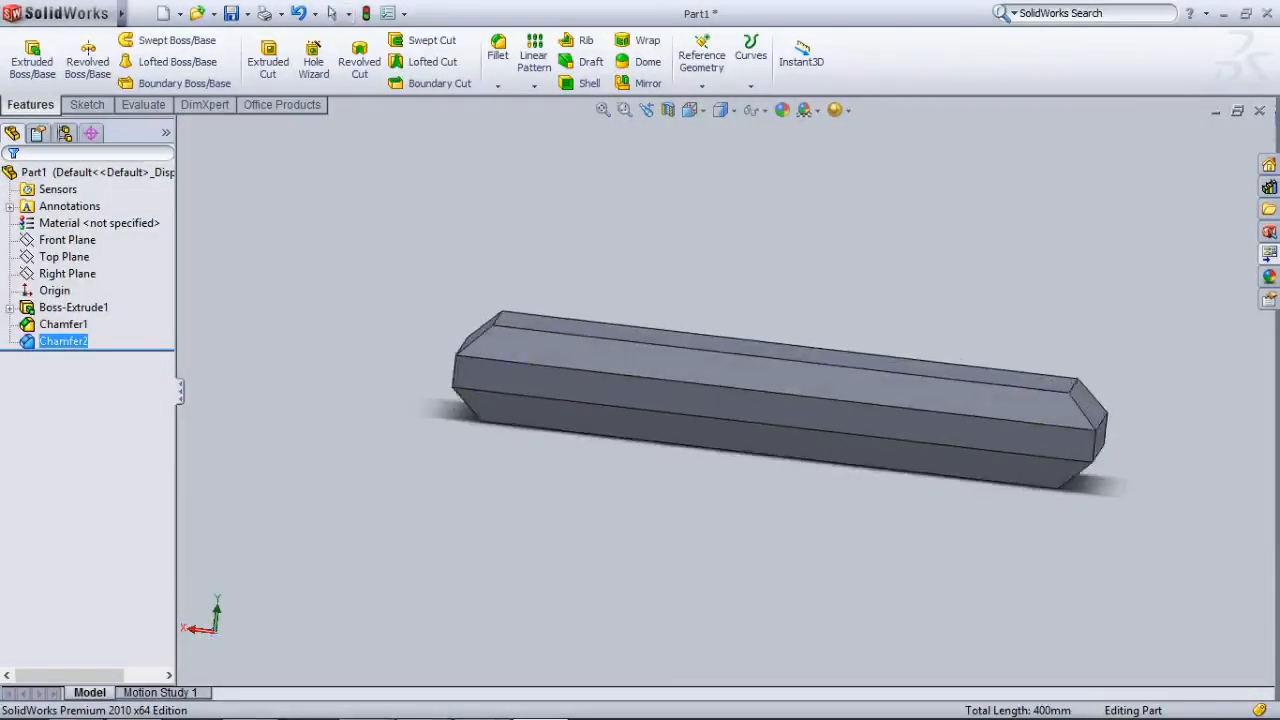
middle_drag(792, 389, 760, 390)
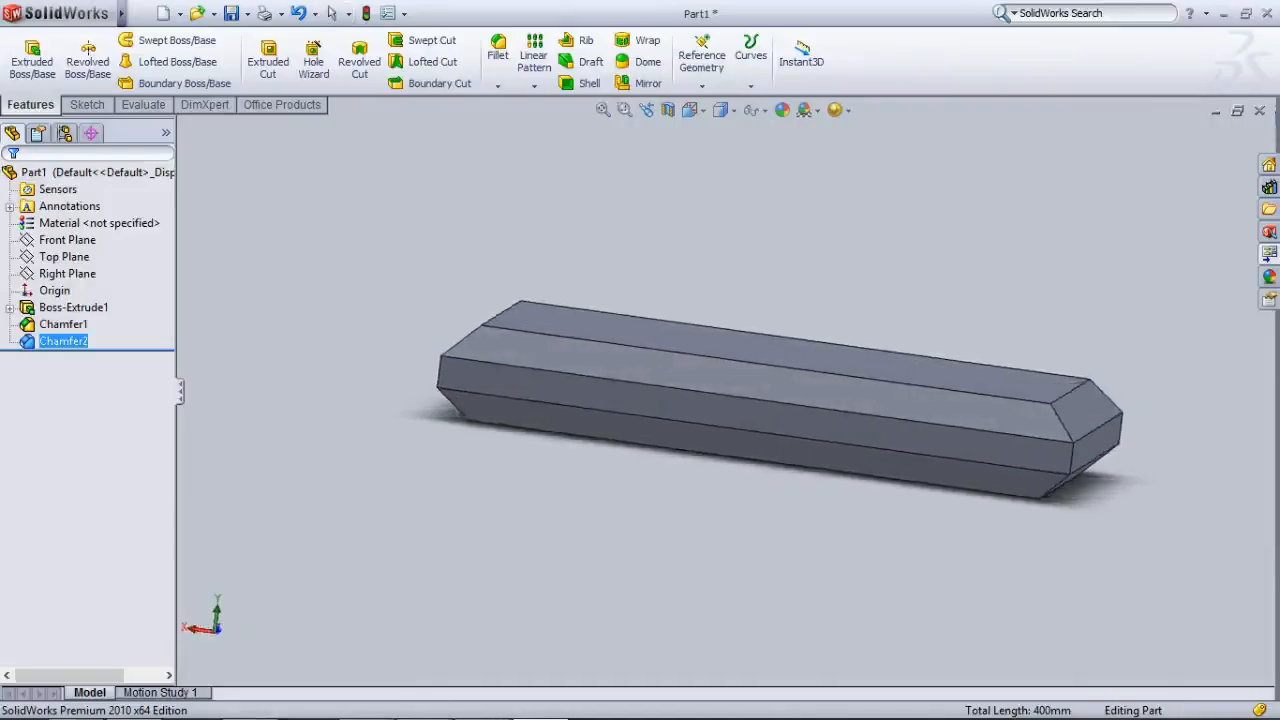
middle_drag(770, 420, 842, 460)
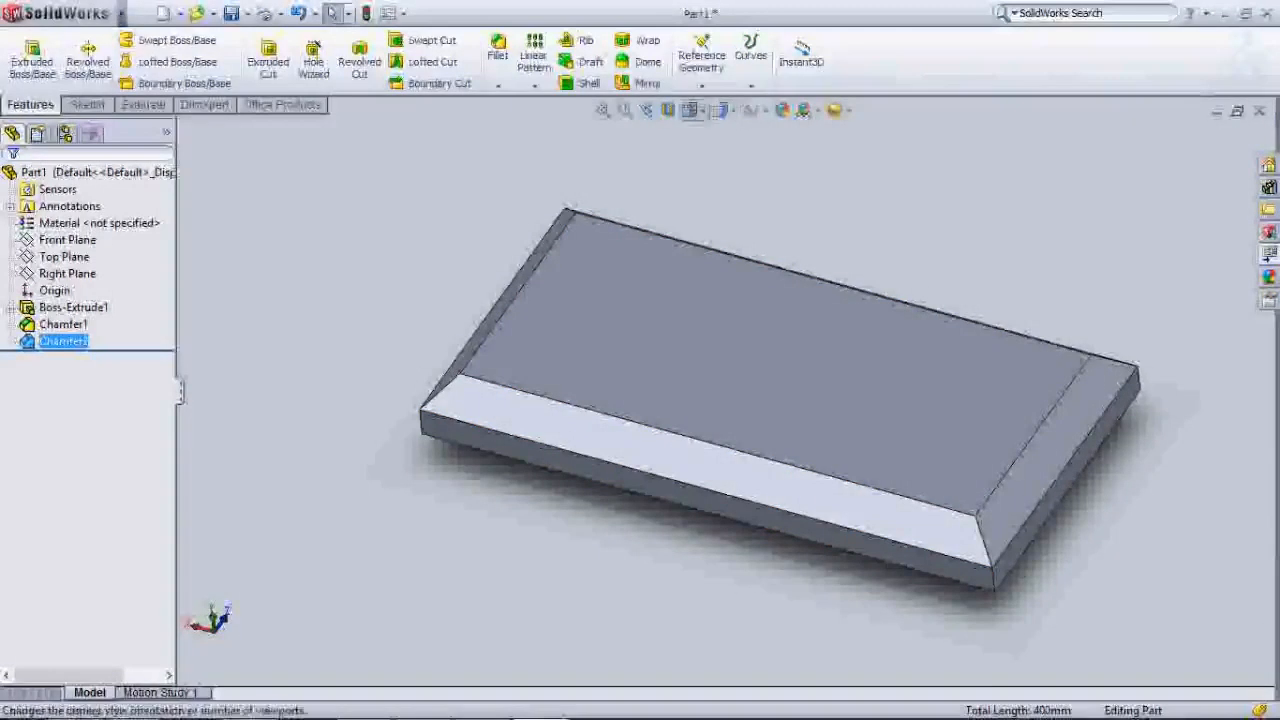
click(690, 110)
click(716, 134)
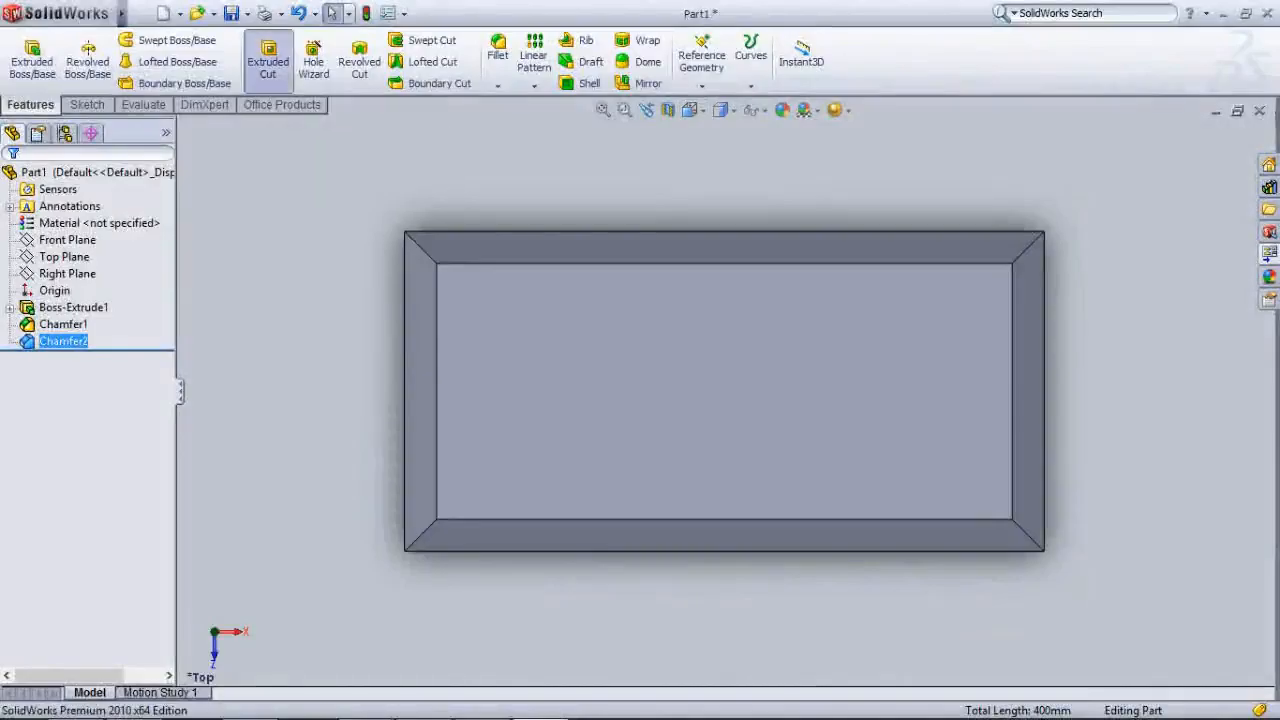
Start an extruded cut sketch on the top face with three end-to-end horizontal lines about 31, 52 and 42 mm long from the left edge's midpoint
click(268, 62)
click(517, 403)
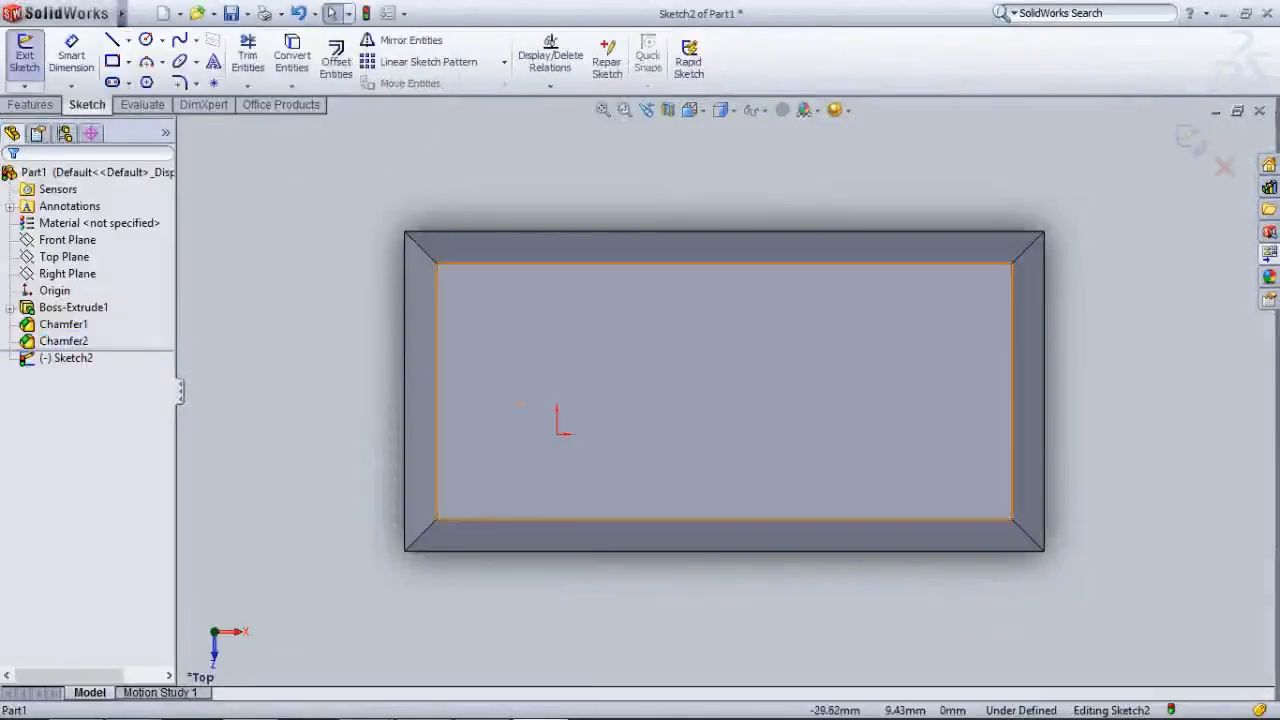
click(112, 40)
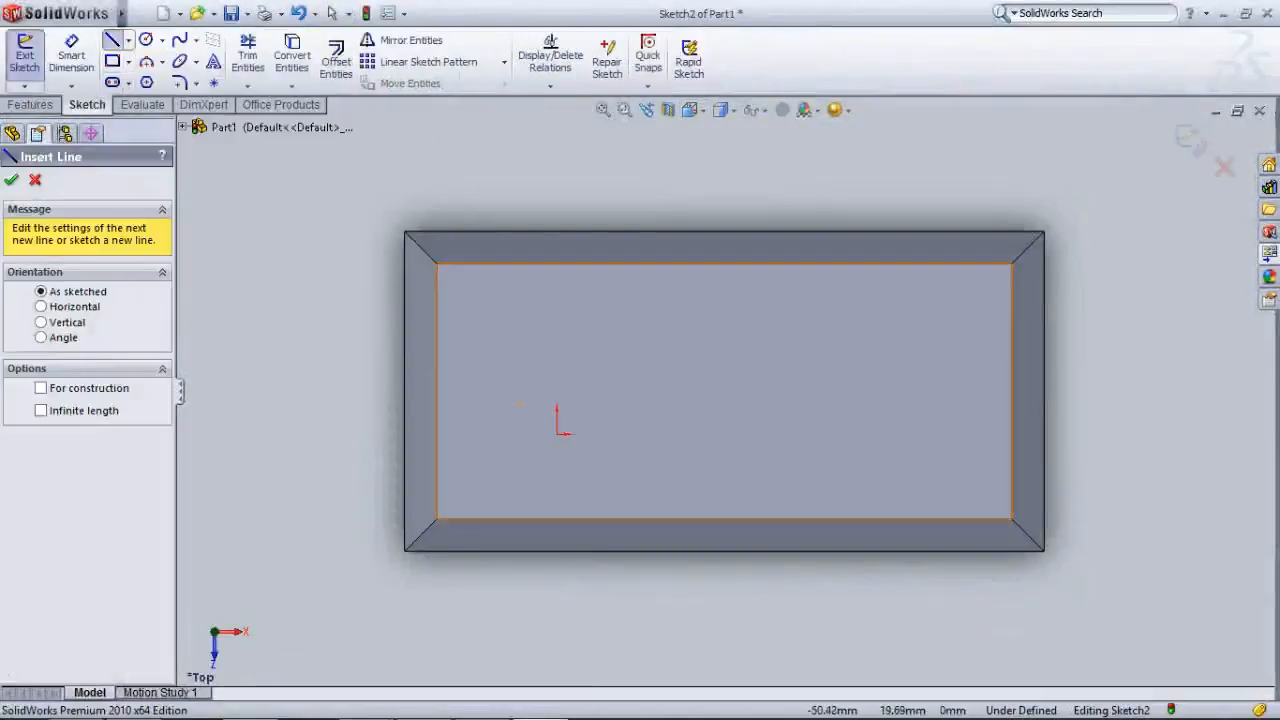
click(404, 391)
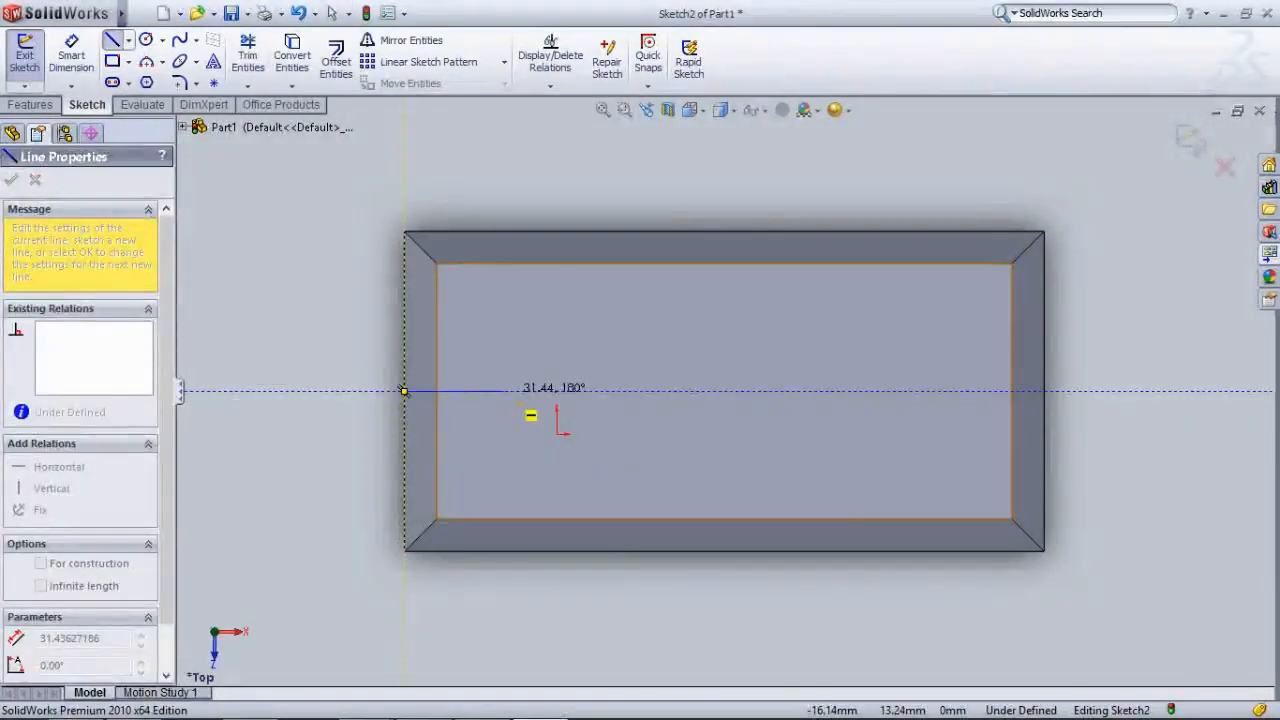
click(504, 391)
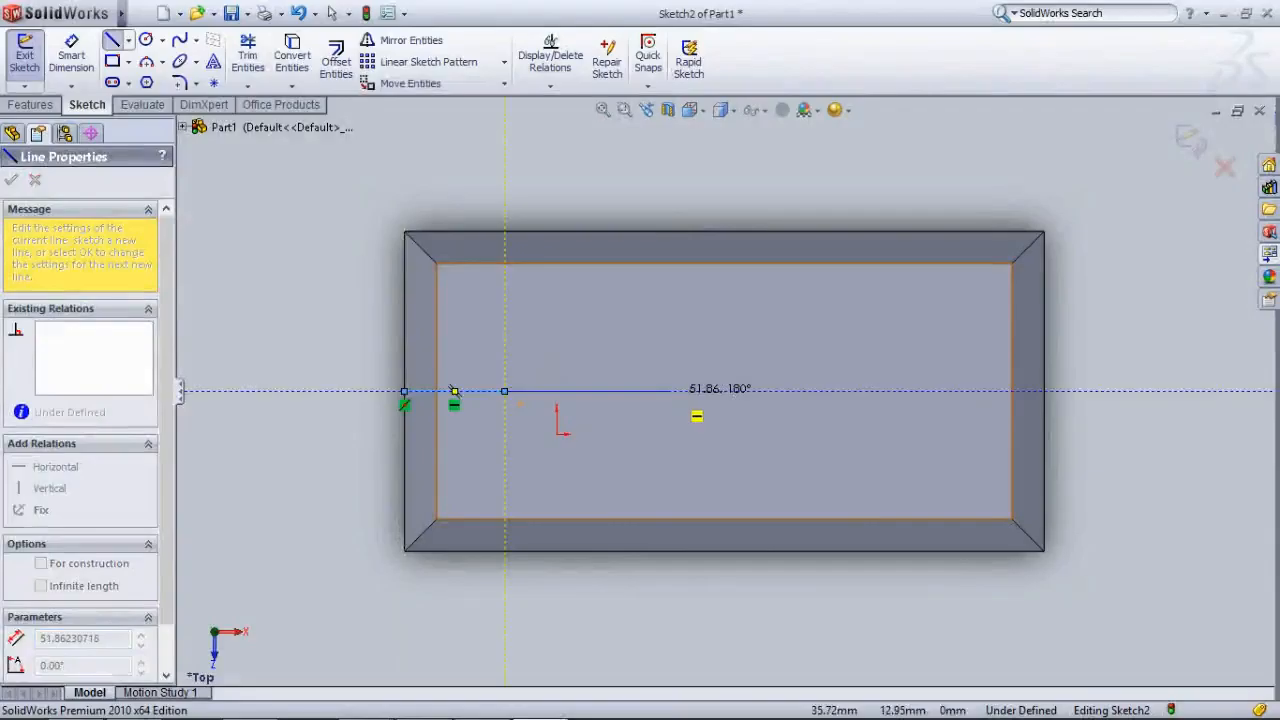
click(670, 391)
double_click(804, 391)
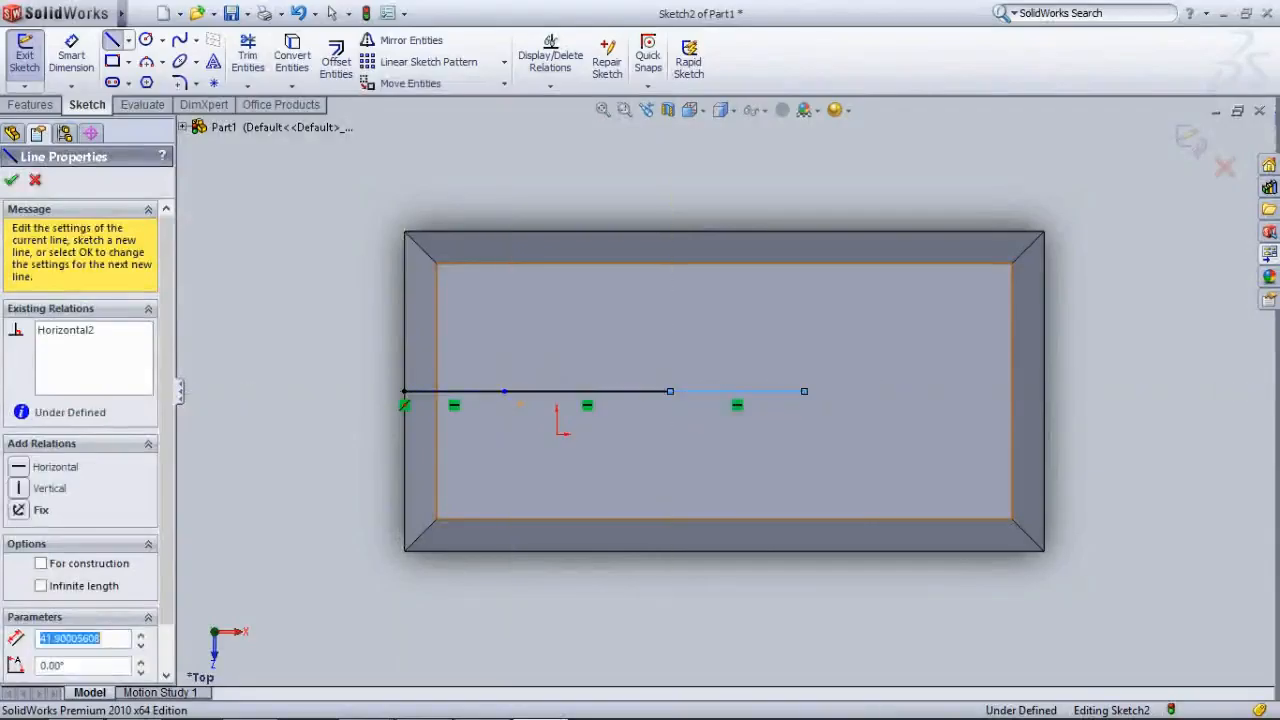
key(Escape)
key(Escape)
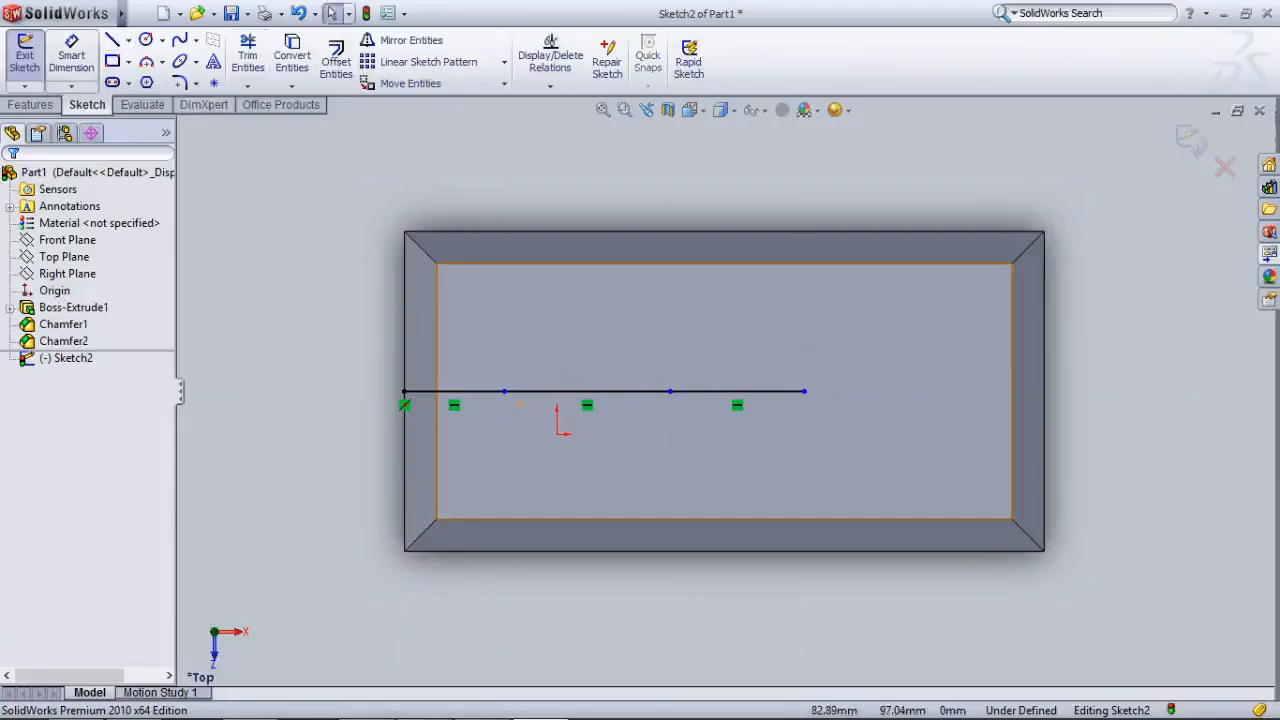
Dimension the first line segment, starting at the block's left edge, to 25 mm
click(71, 56)
click(465, 391)
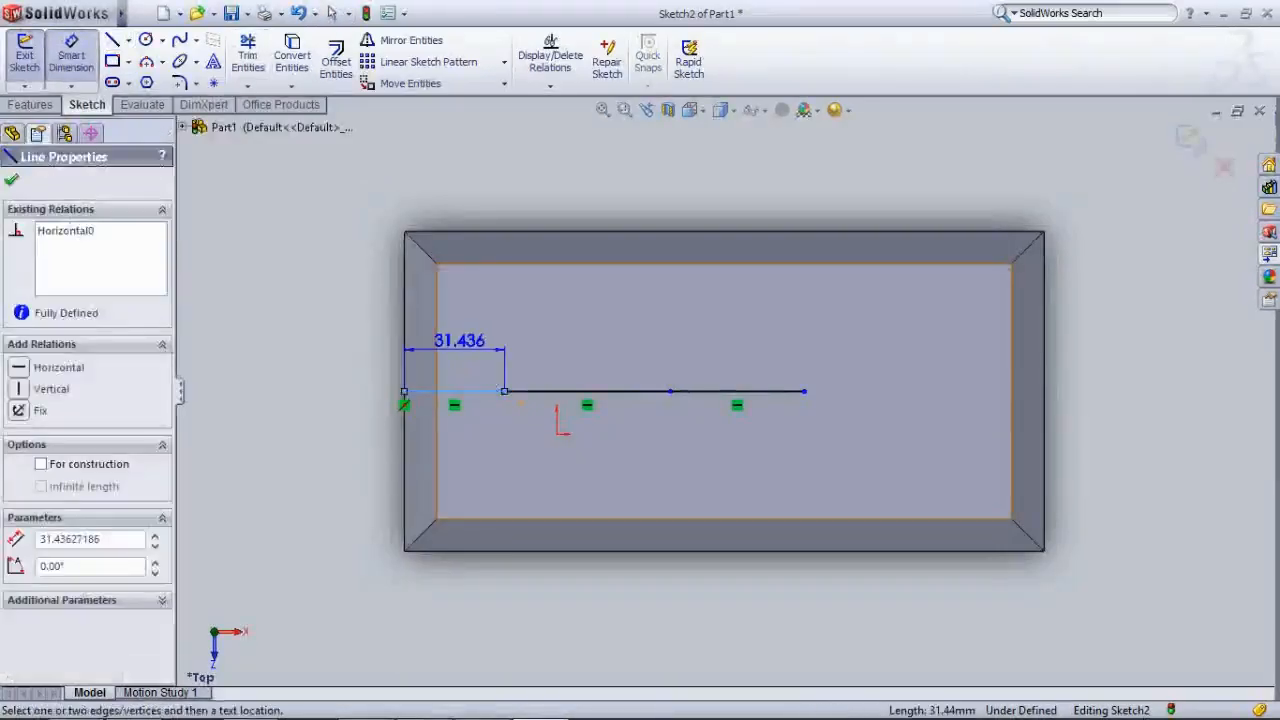
click(460, 342)
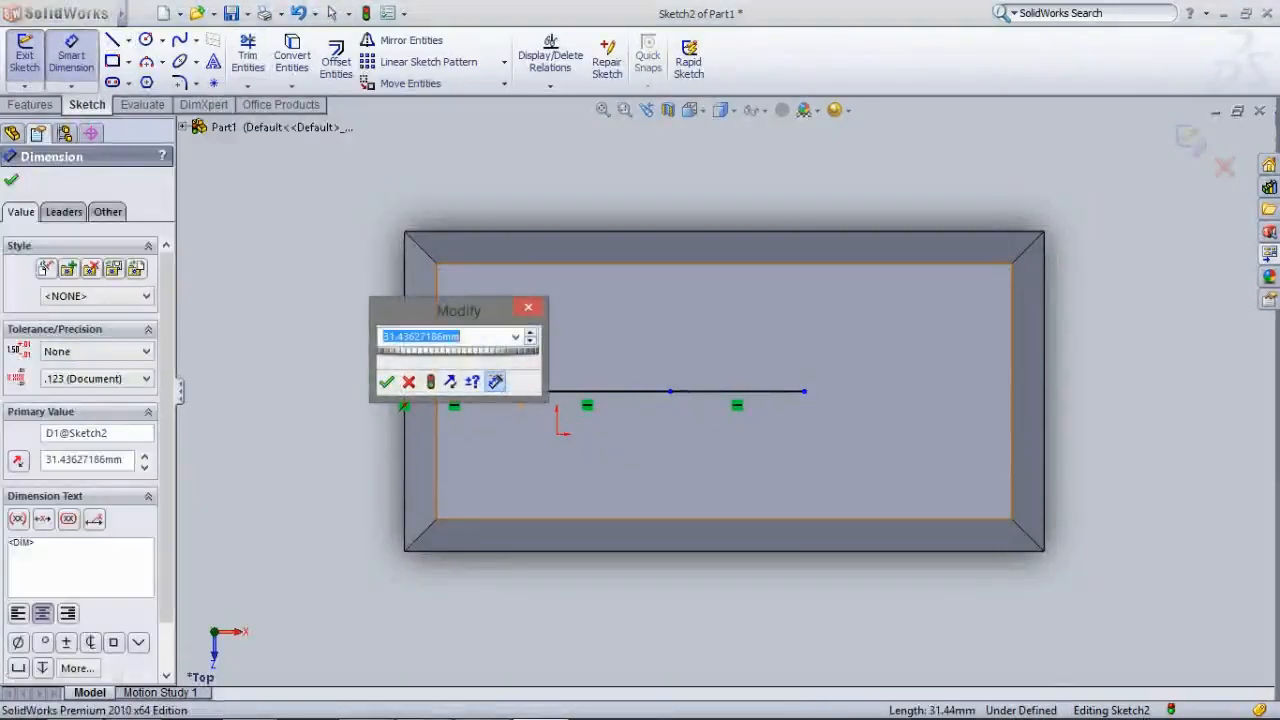
text(25)
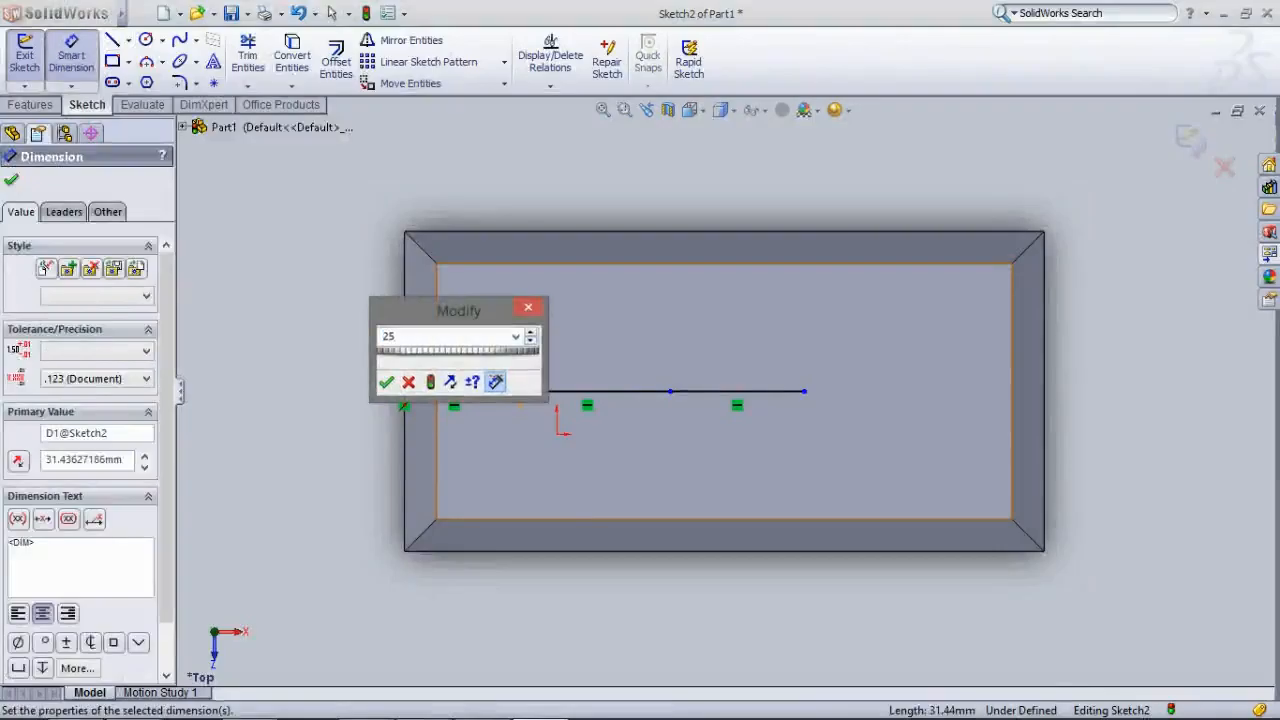
key(Return)
Dimension the middle line segment to 50 mm
click(577, 391)
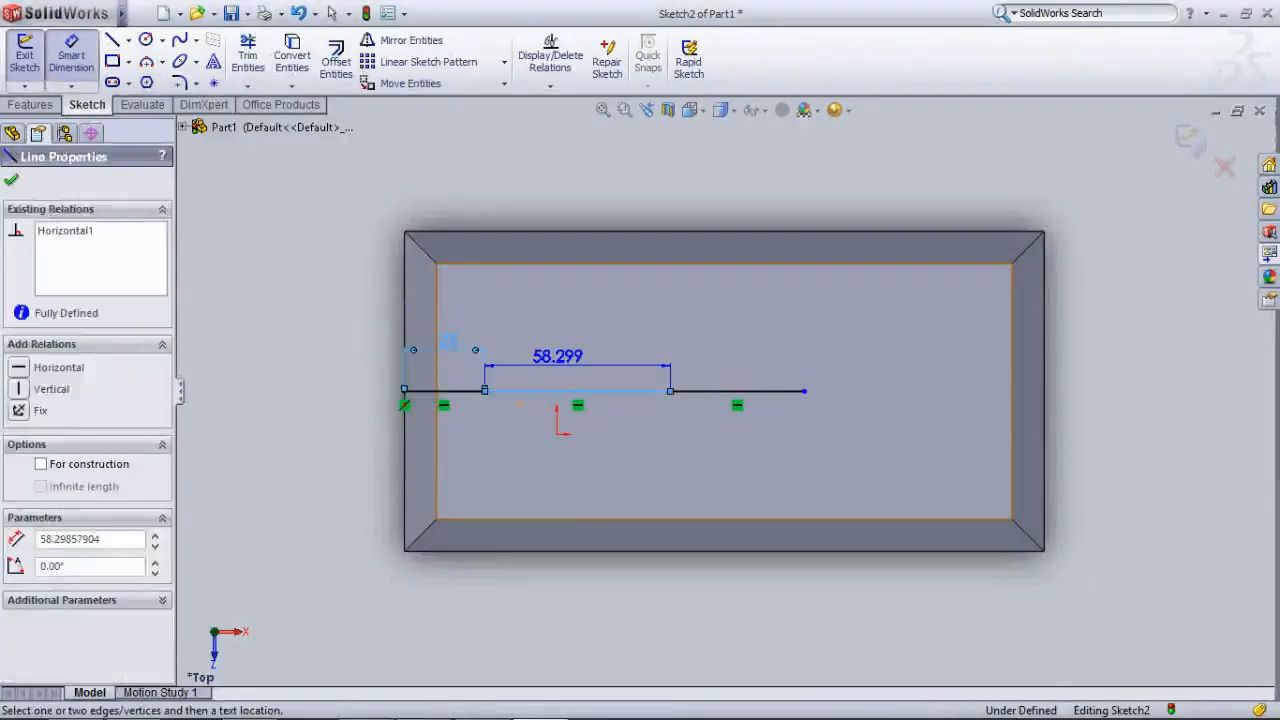
click(560, 356)
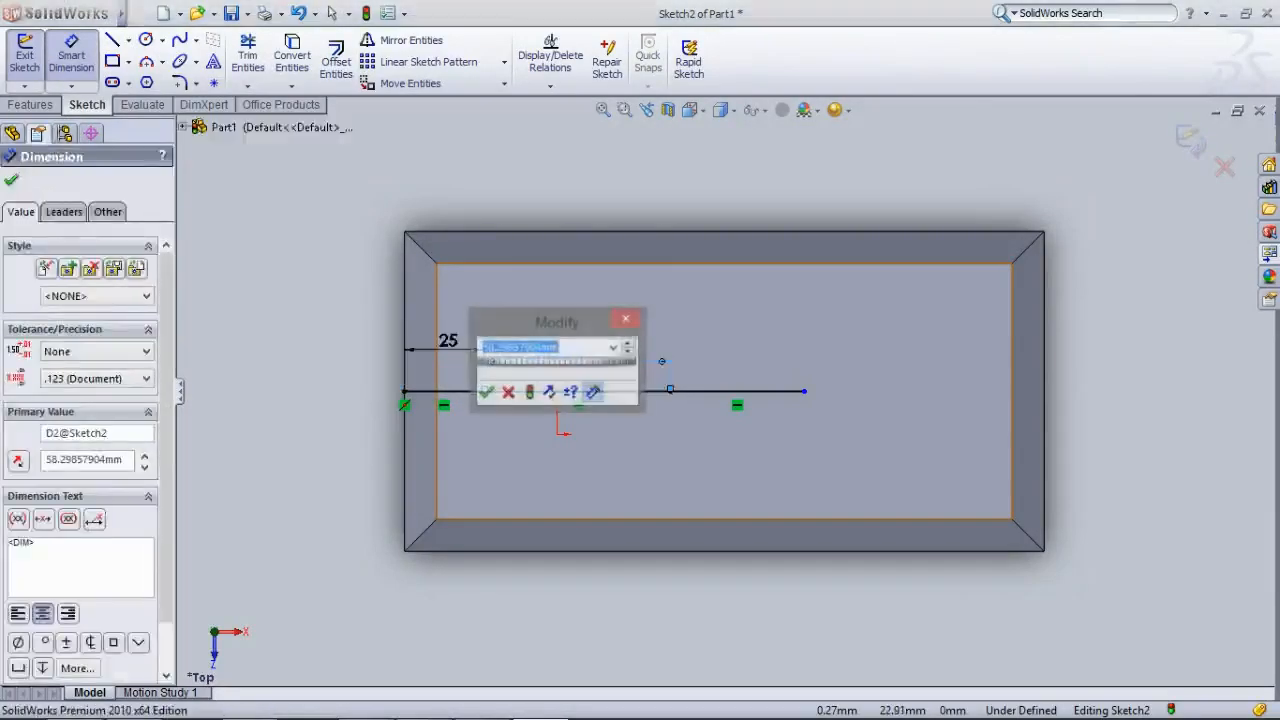
text(50)
key(Return)
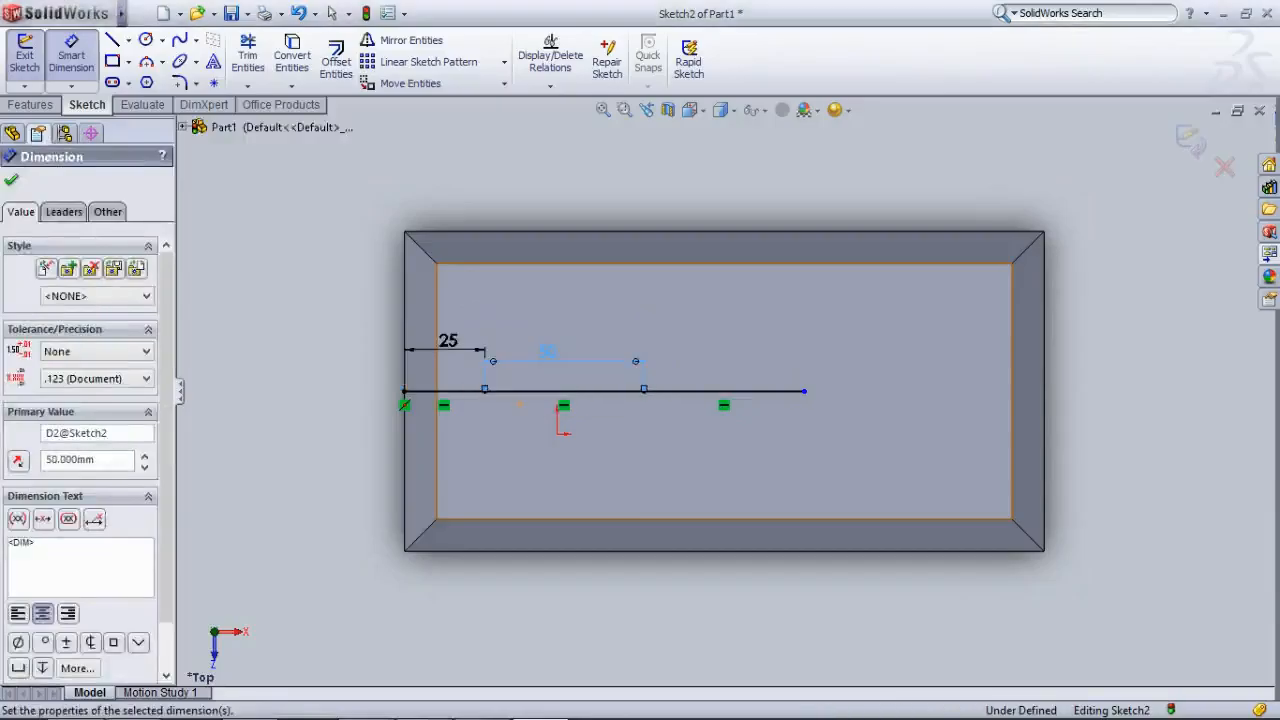
Dimension the third, rightmost line segment to 75 mm
click(724, 391)
click(690, 347)
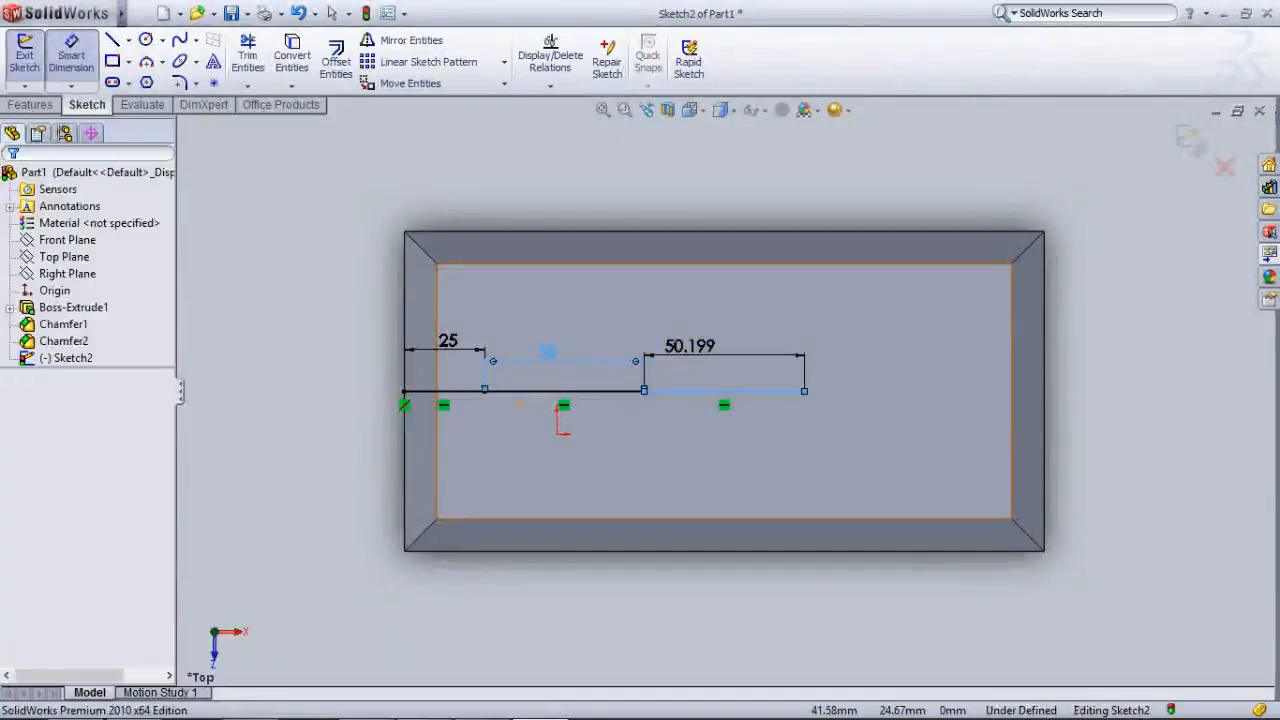
text(75)
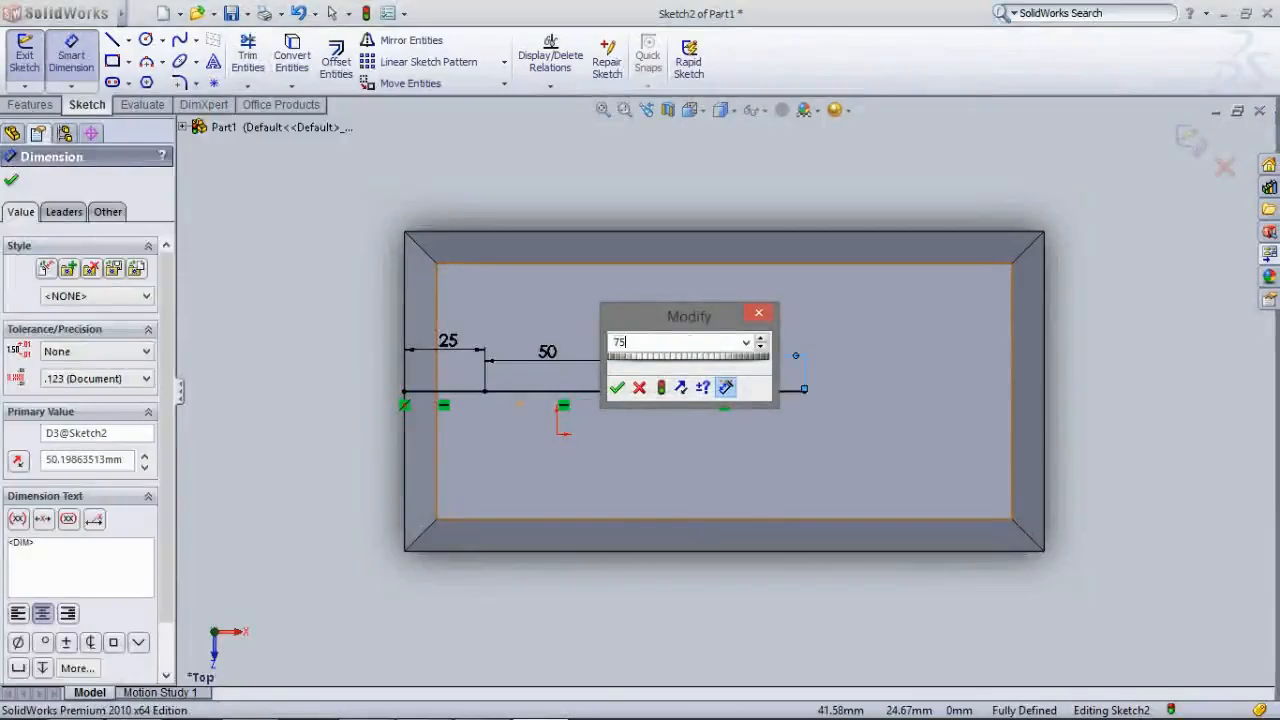
key(Return)
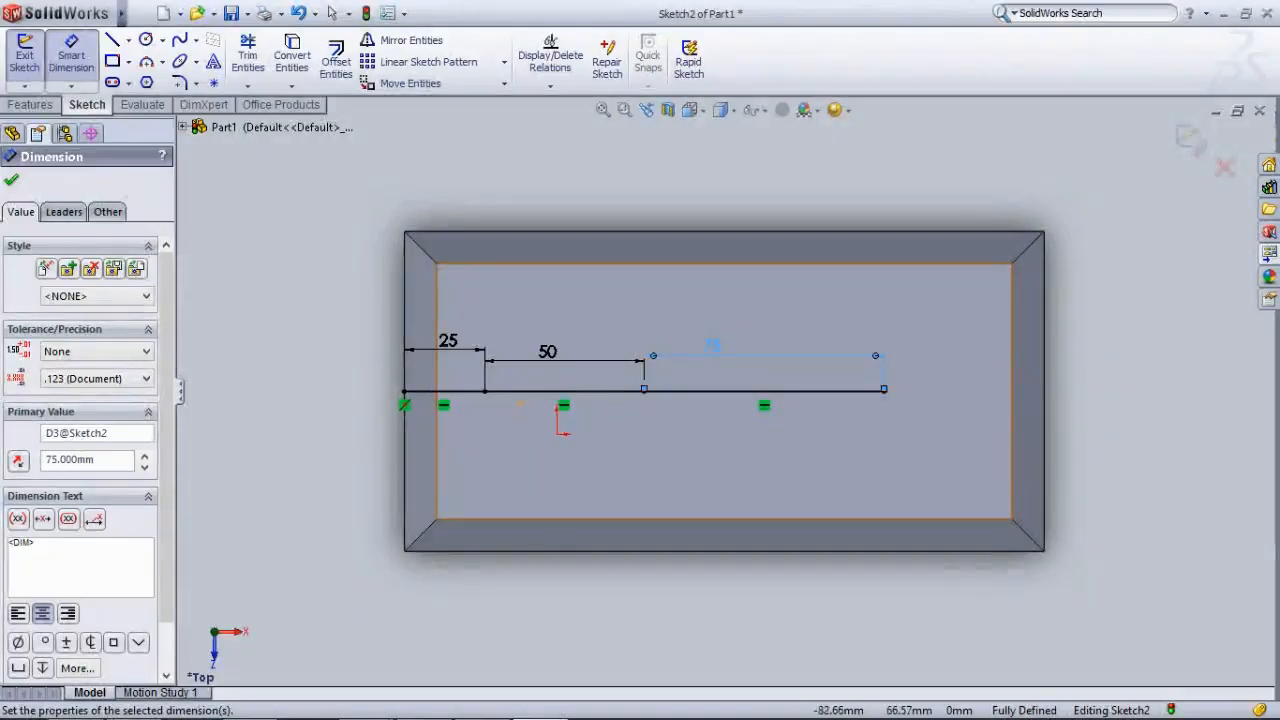
key(Escape)
Sketch circles centred on the right endpoints of the three segments, with radii of about 8, 15 and 21 mm from left to right
click(146, 39)
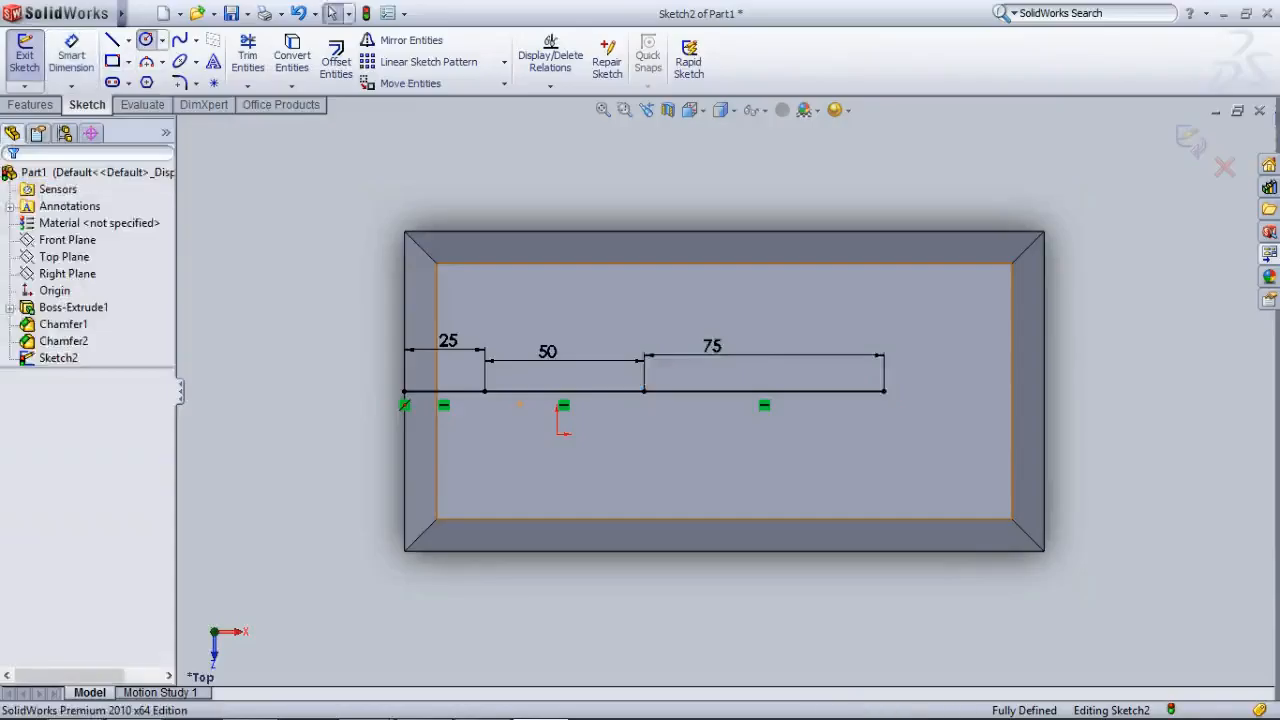
click(485, 391)
click(472, 371)
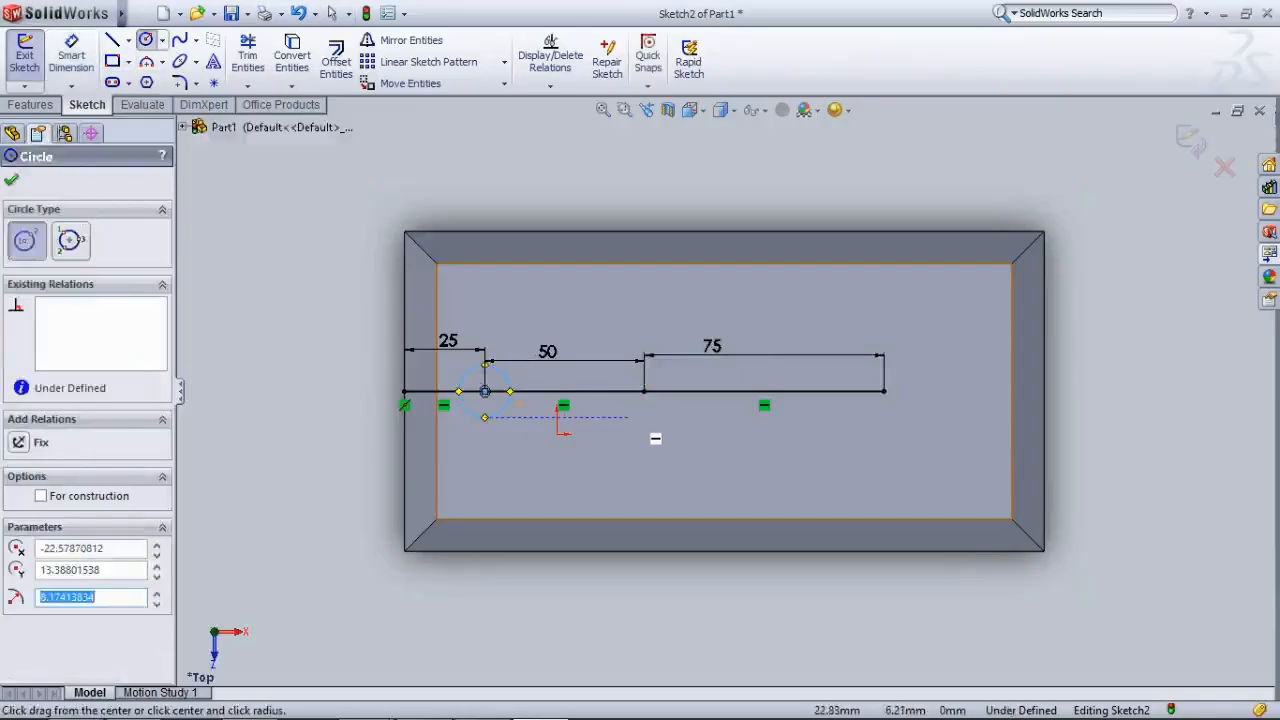
click(644, 391)
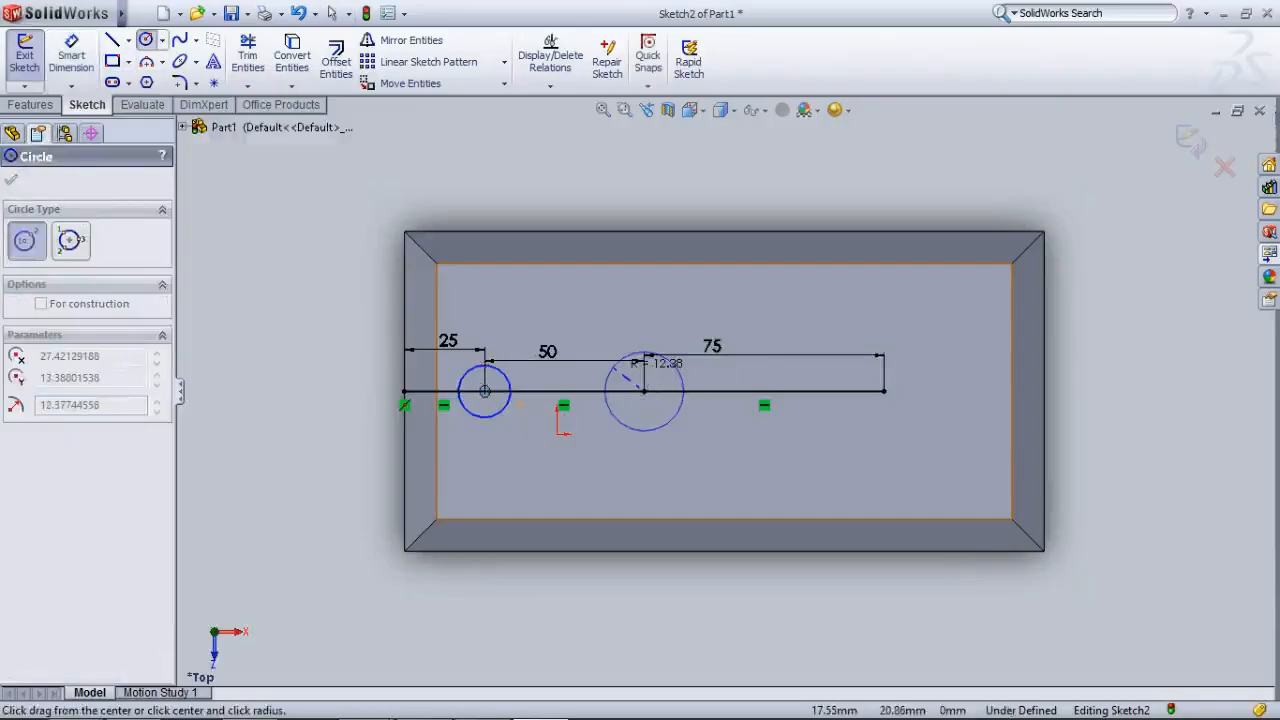
click(674, 352)
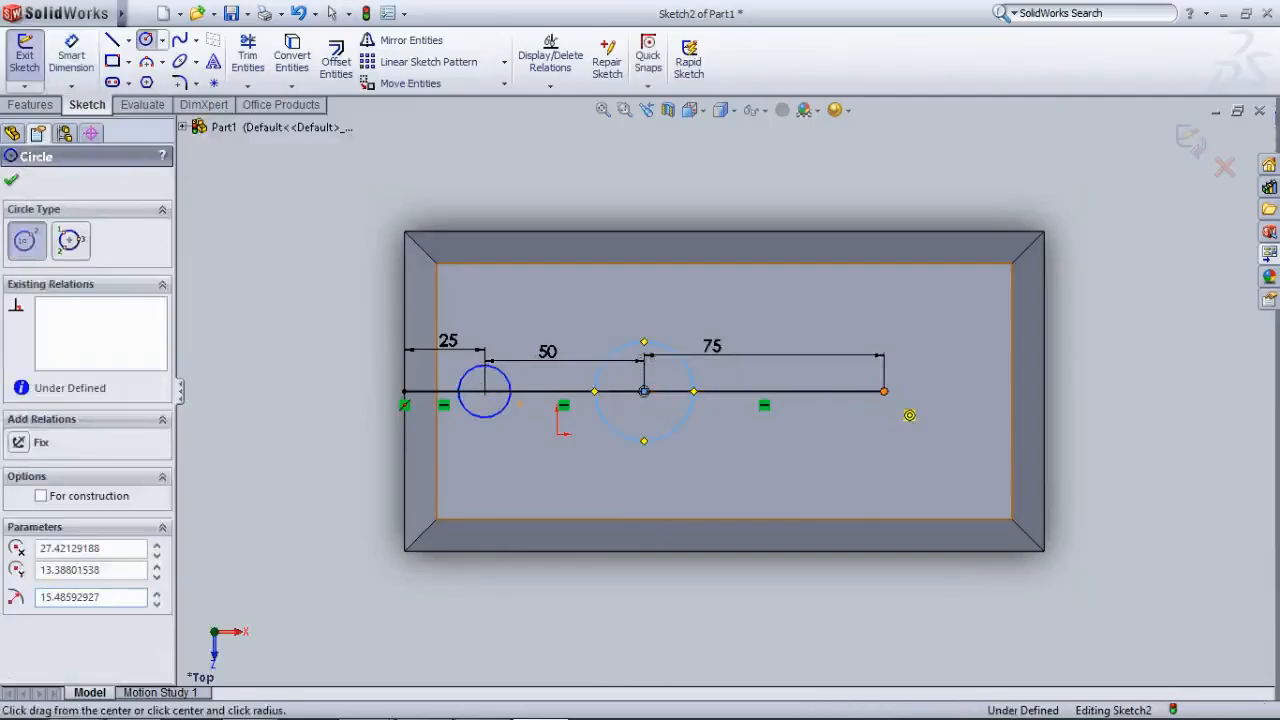
click(884, 391)
click(848, 333)
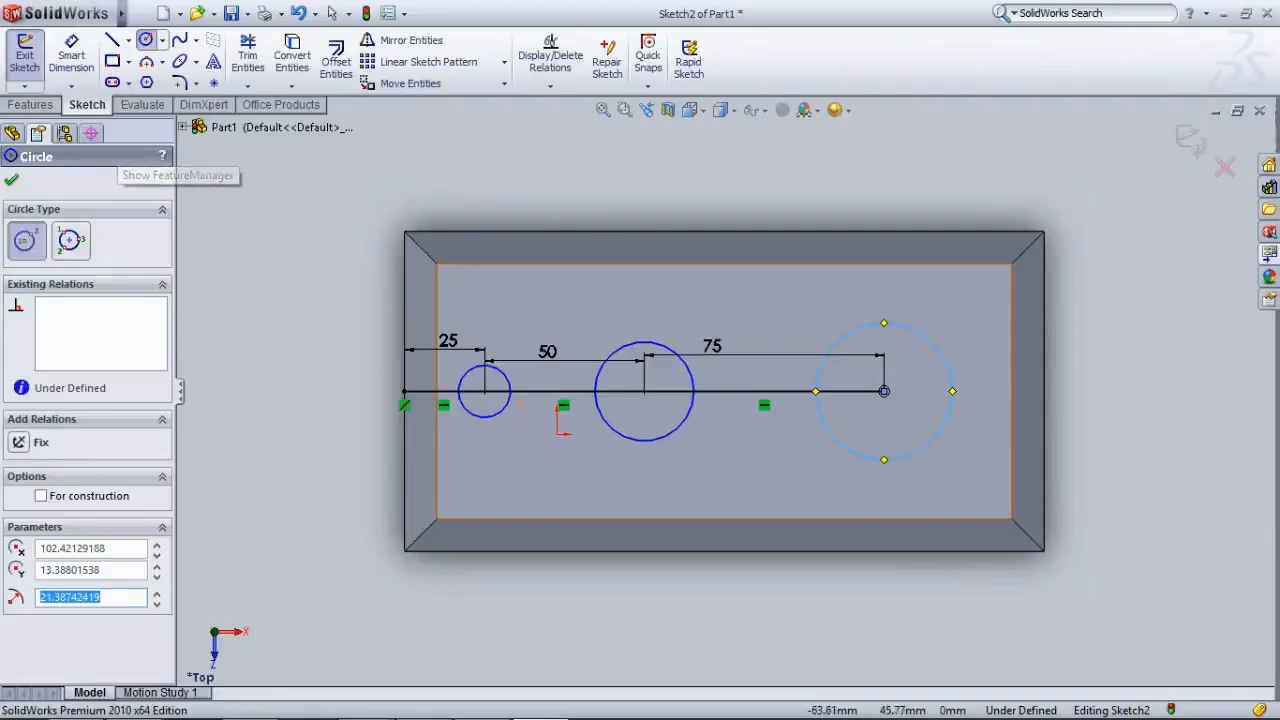
Dimension the left circle's diameter to 15 mm
click(71, 55)
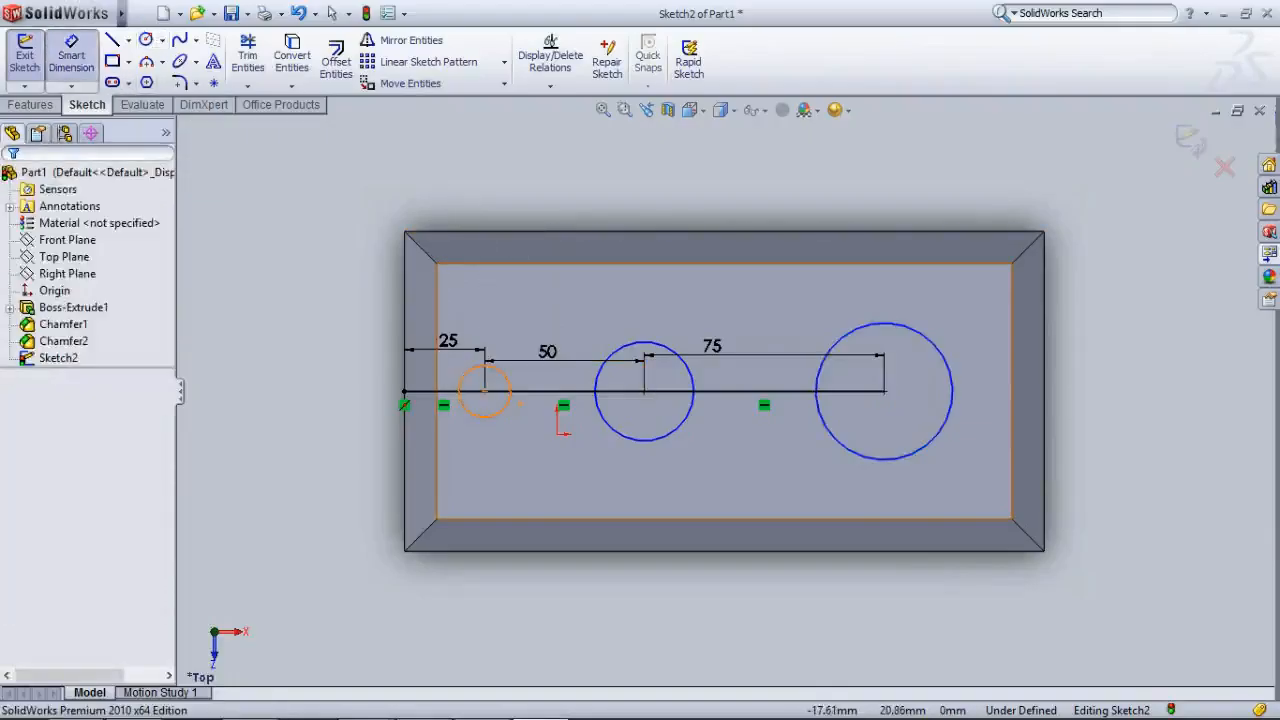
click(507, 398)
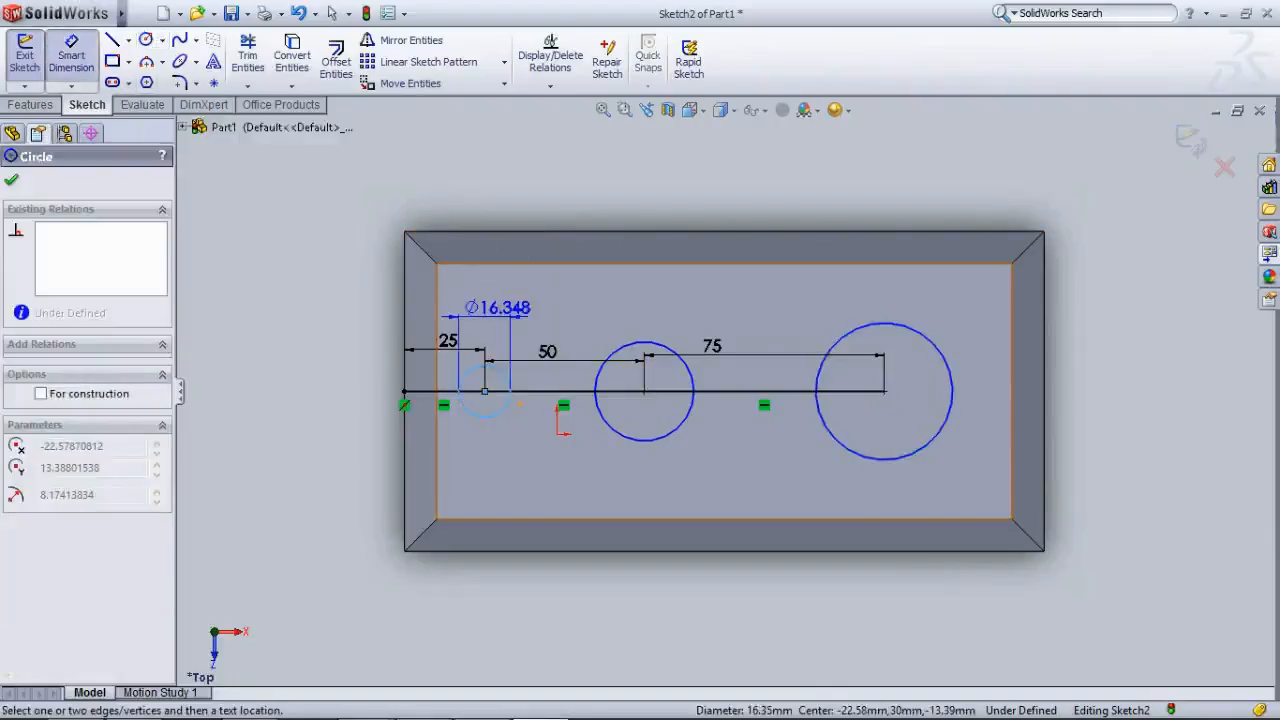
click(490, 300)
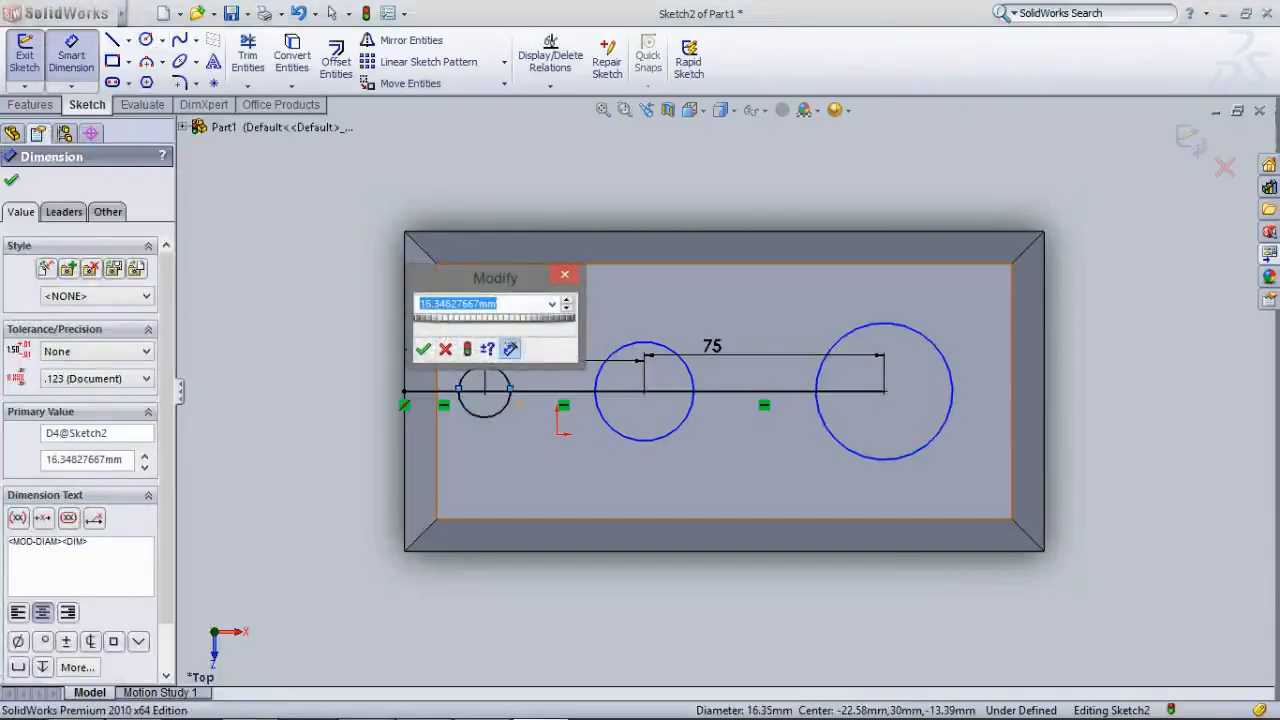
text(15)
key(Return)
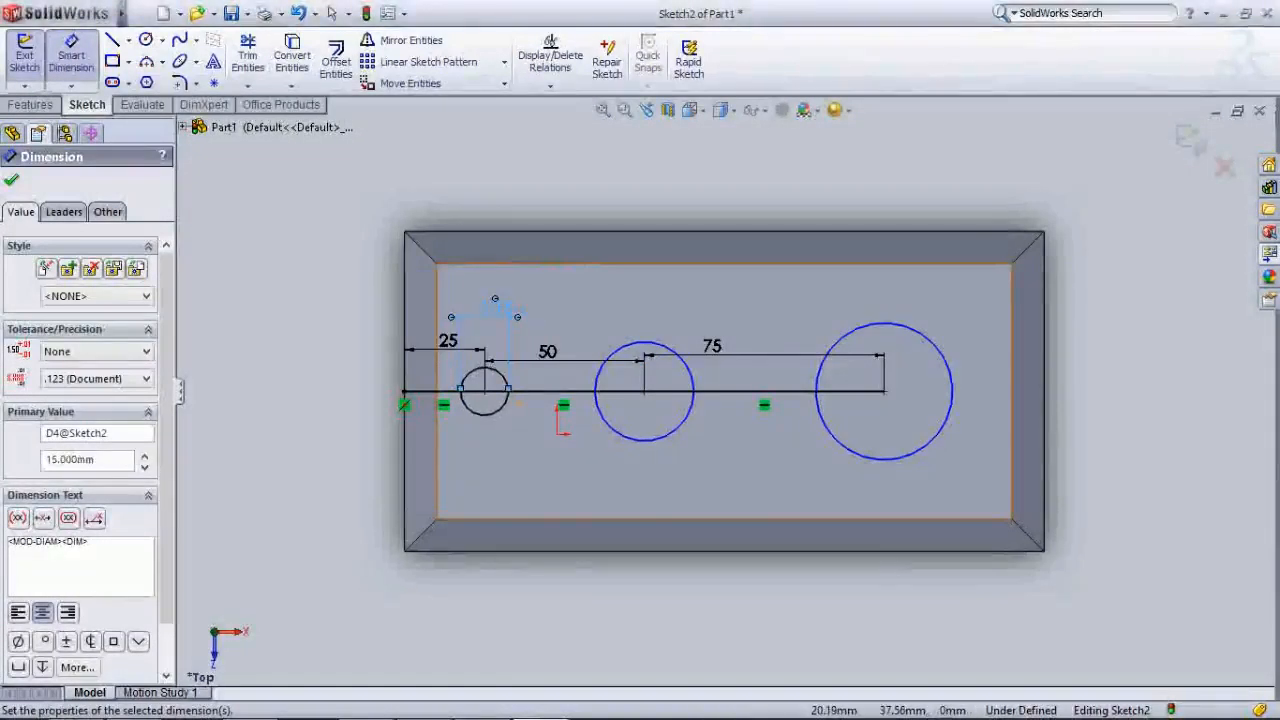
Dimension the middle circle's diameter to 30 mm
click(609, 355)
click(613, 282)
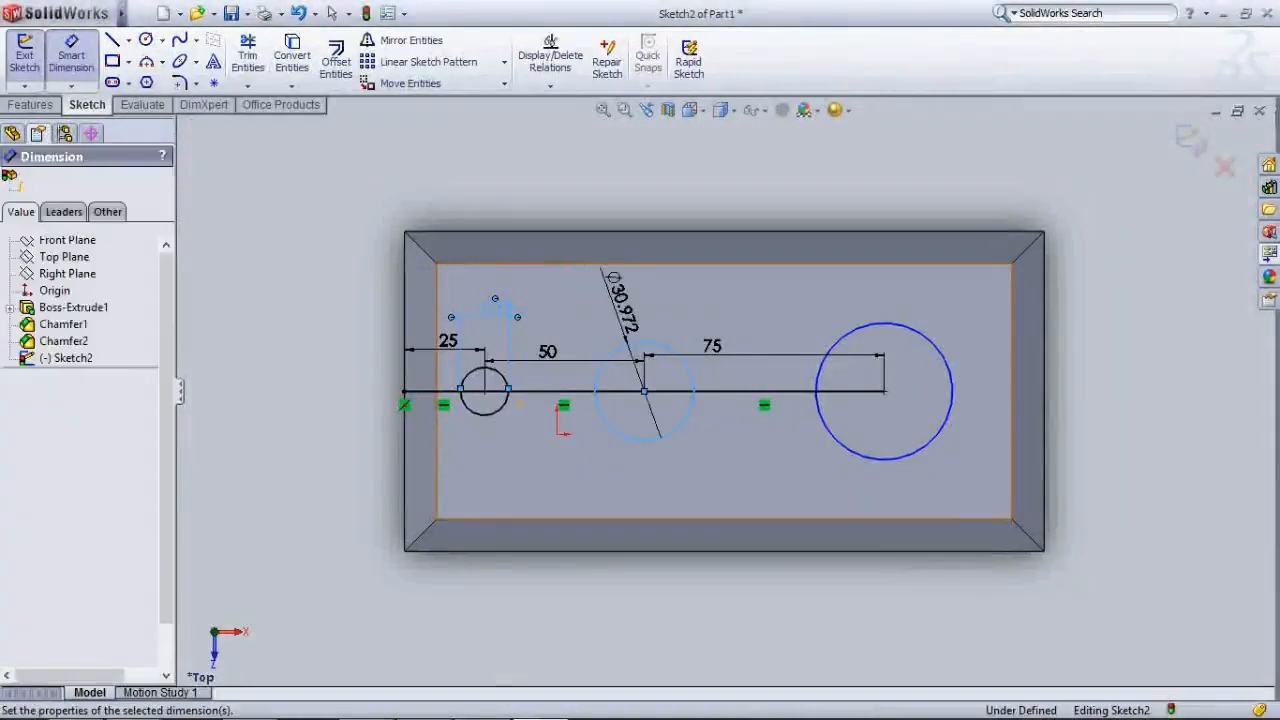
text(30)
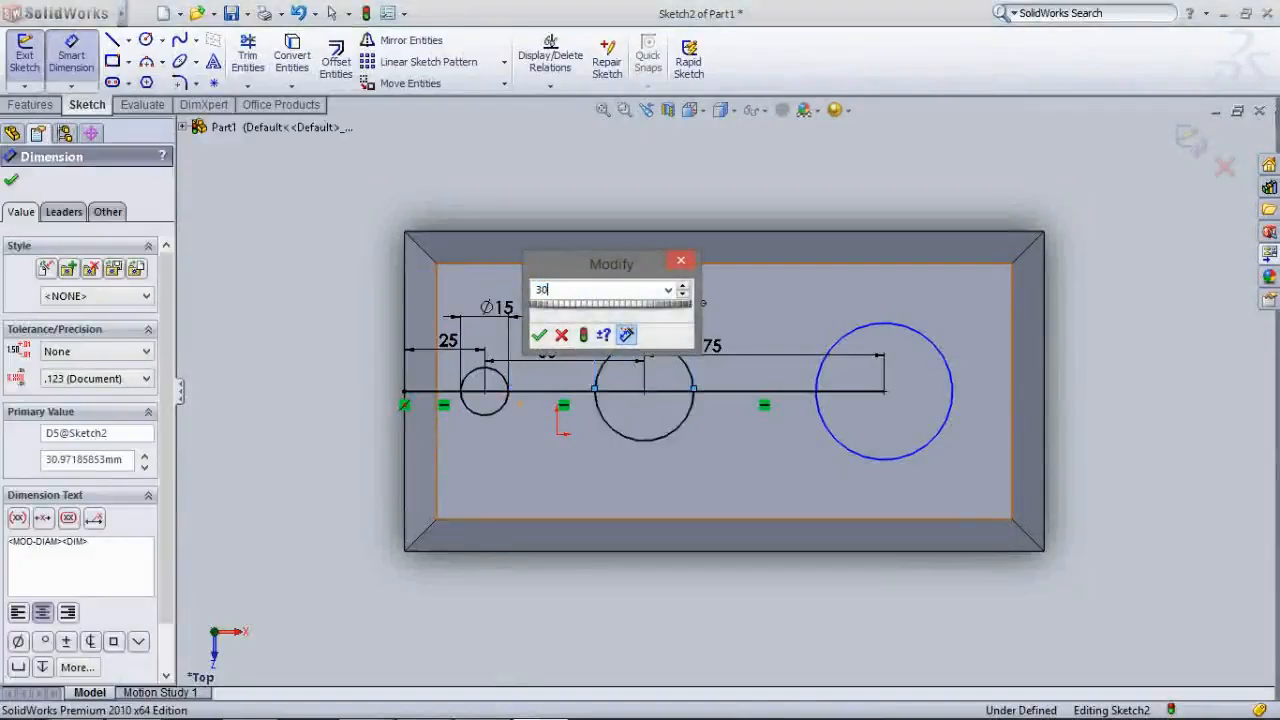
key(Return)
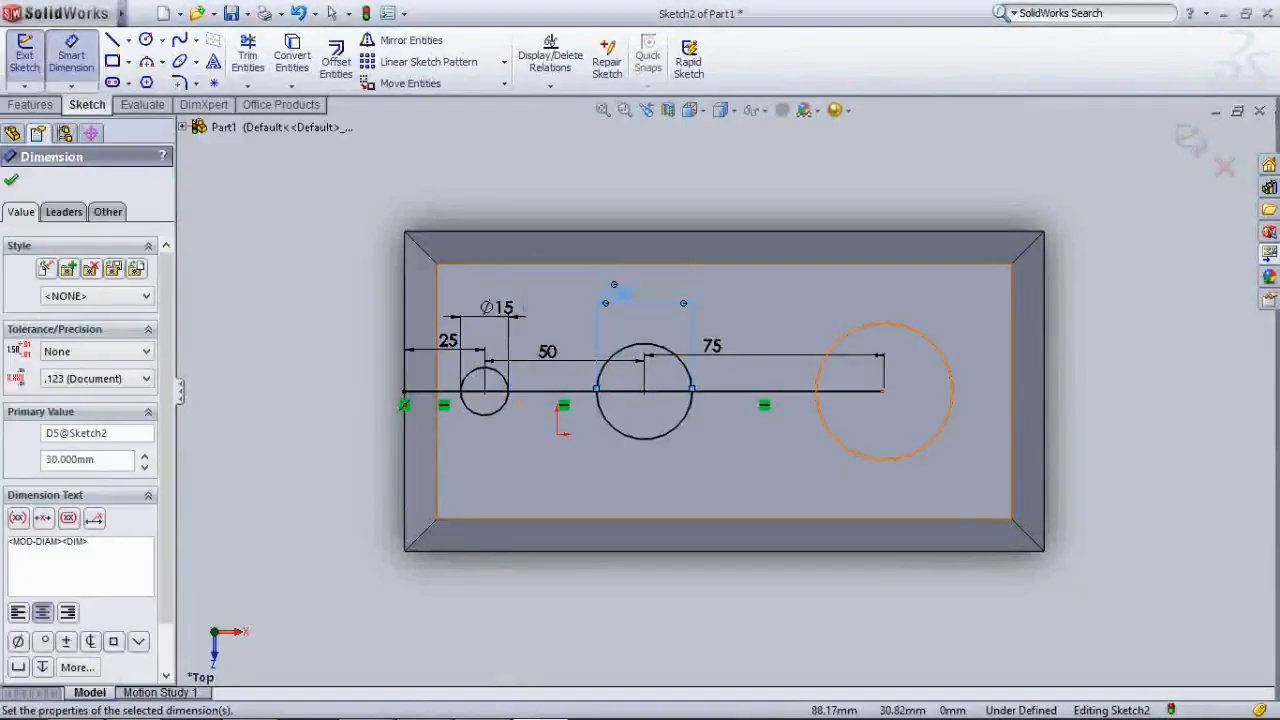
Dimension the right circle's diameter to 45 mm
click(838, 340)
click(777, 267)
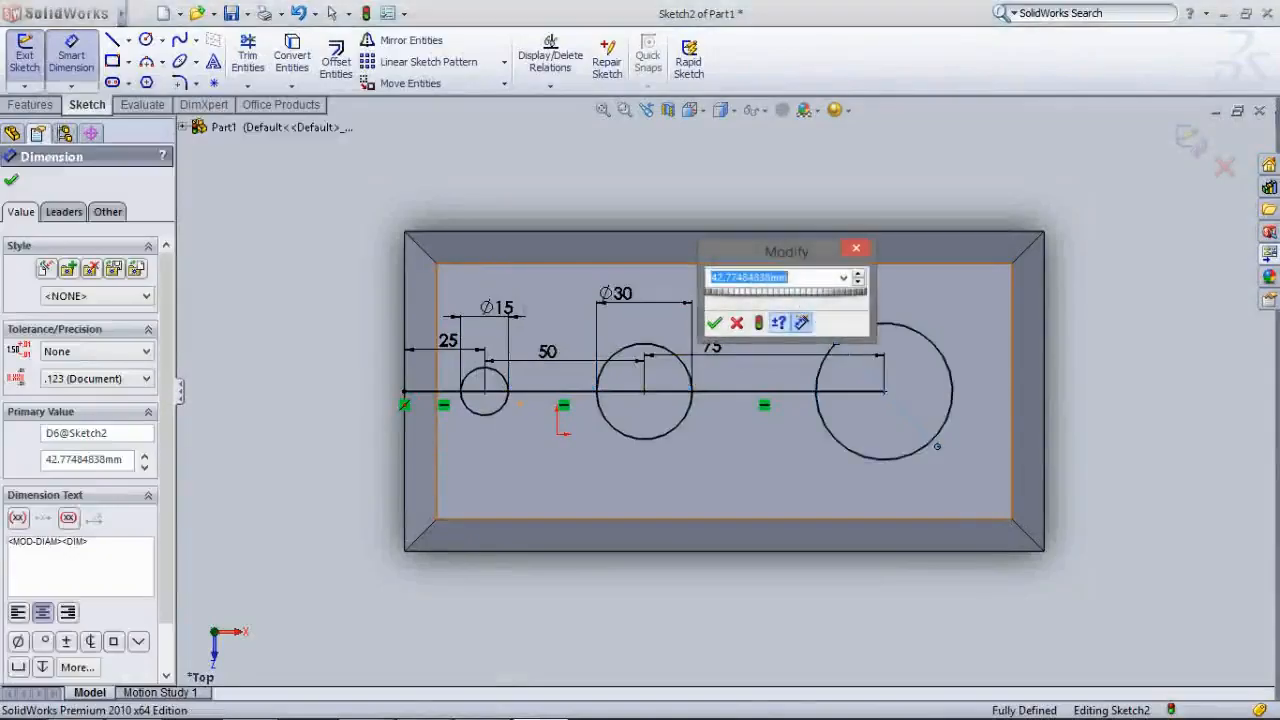
text(45)
click(713, 322)
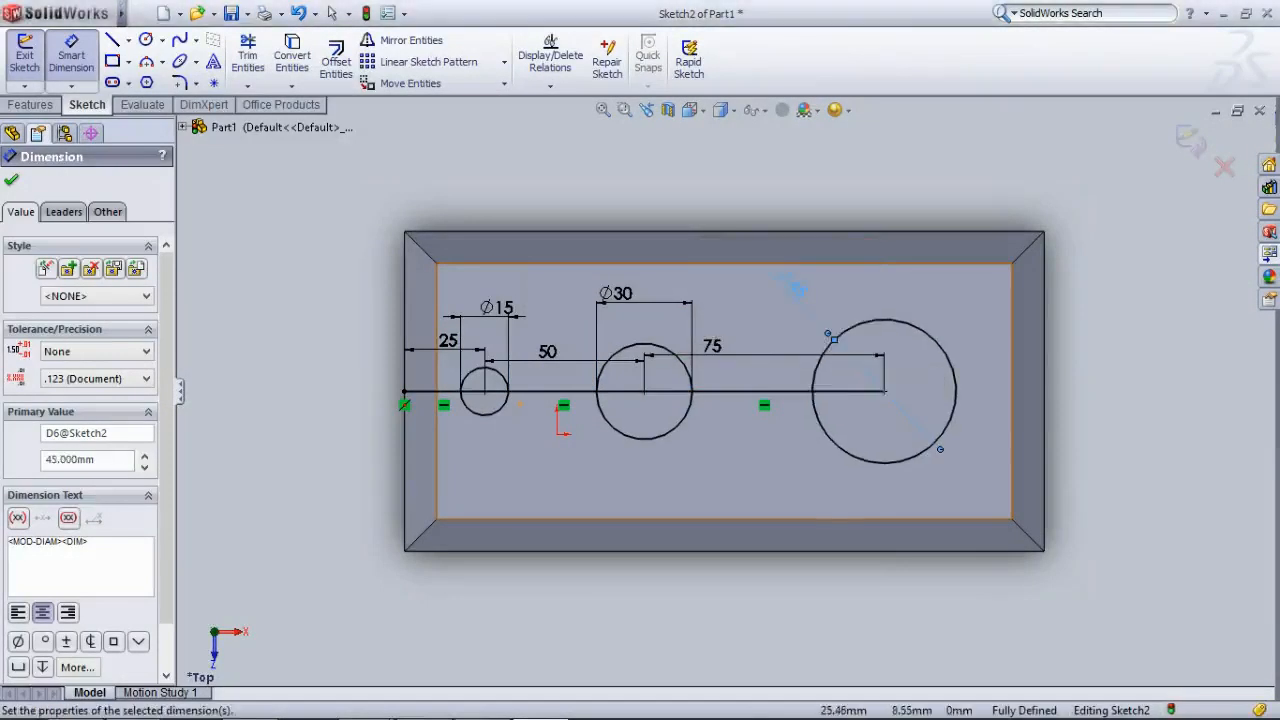
Trim away the line segments between the three circles and those inside the middle and right circles
scroll(525, 389, up, 1)
scroll(525, 389, down, 2)
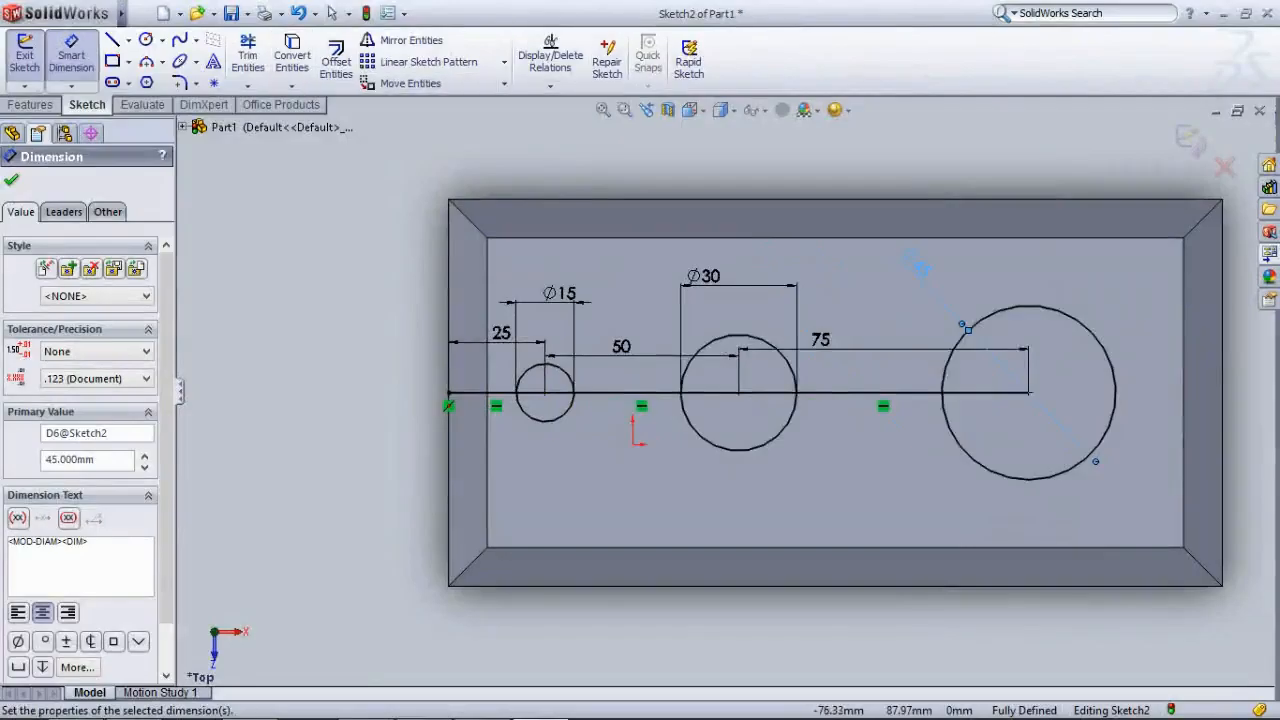
click(248, 55)
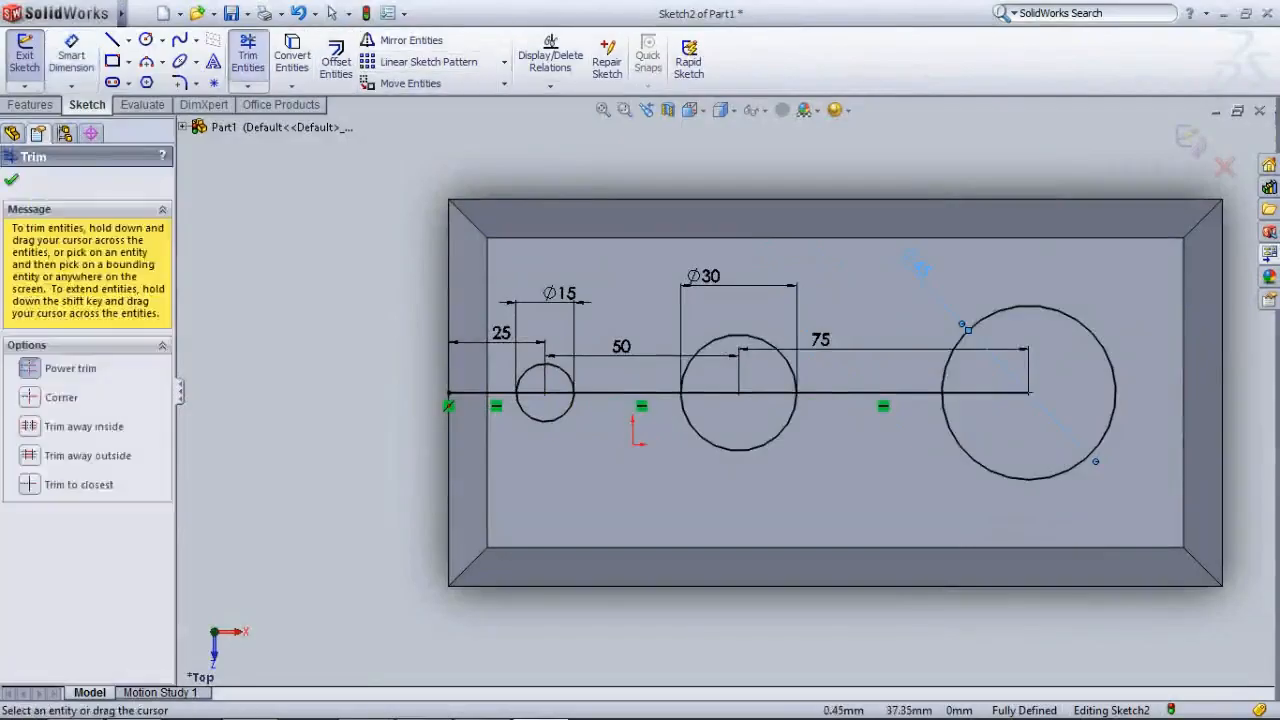
scroll(722, 389, up, 1)
drag(633, 406, 614, 381)
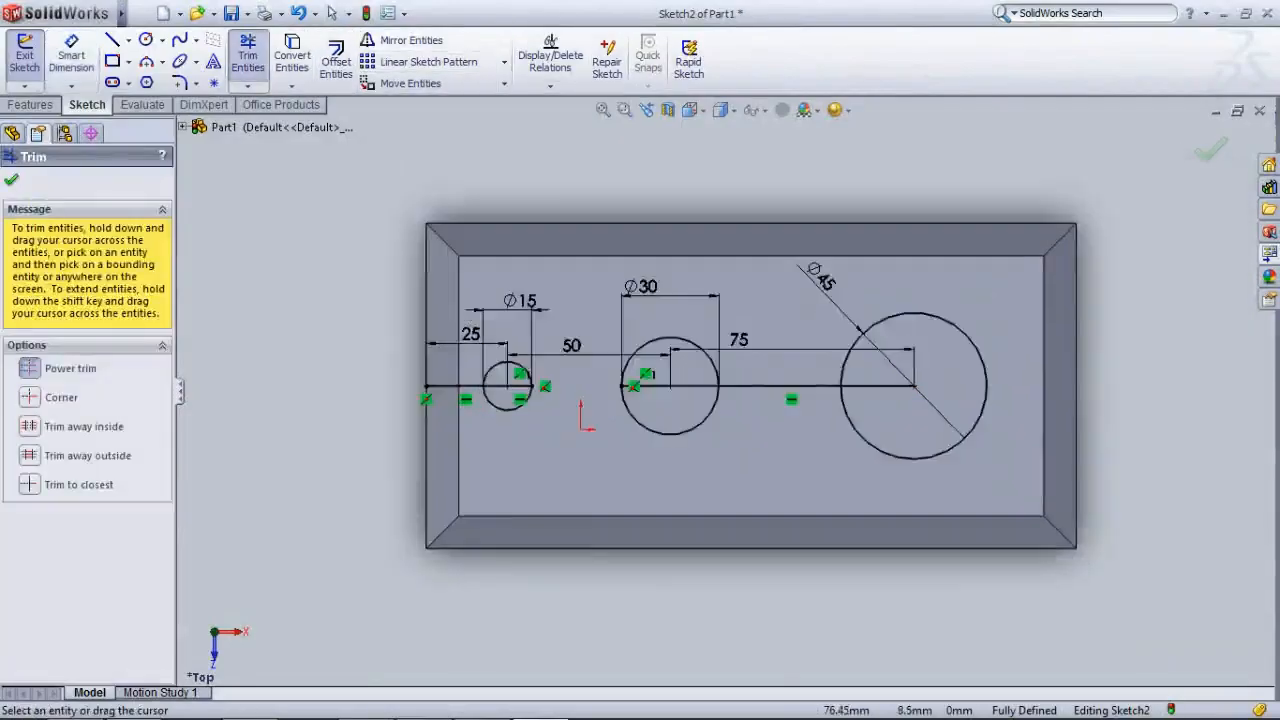
scroll(976, 416, down, 2)
mouse_move(470, 325)
mouse_down()
mouse_move(501, 390)
mouse_move(415, 392)
mouse_up()
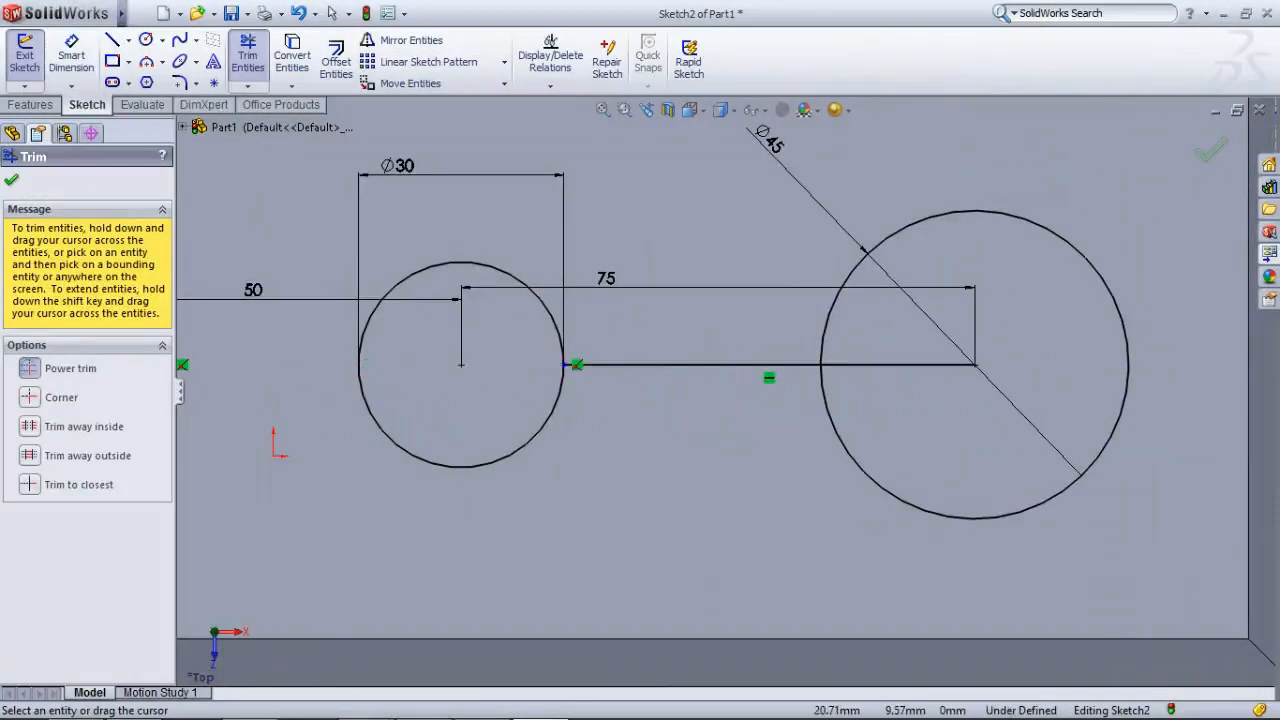
drag(757, 387, 696, 328)
drag(960, 405, 897, 344)
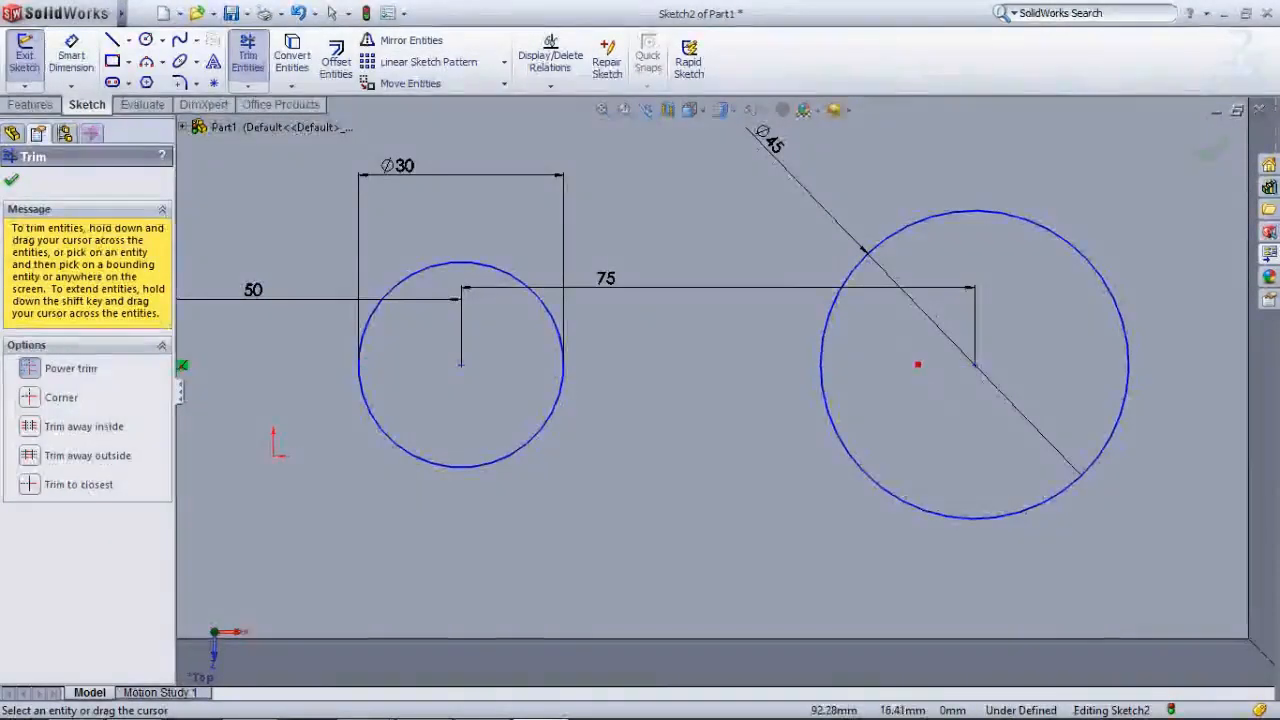
Trim away the remaining line from the block's left edge through the 15 mm circle and finish trimming
scroll(885, 378, up, 3)
scroll(255, 358, down, 1)
scroll(327, 376, down, 3)
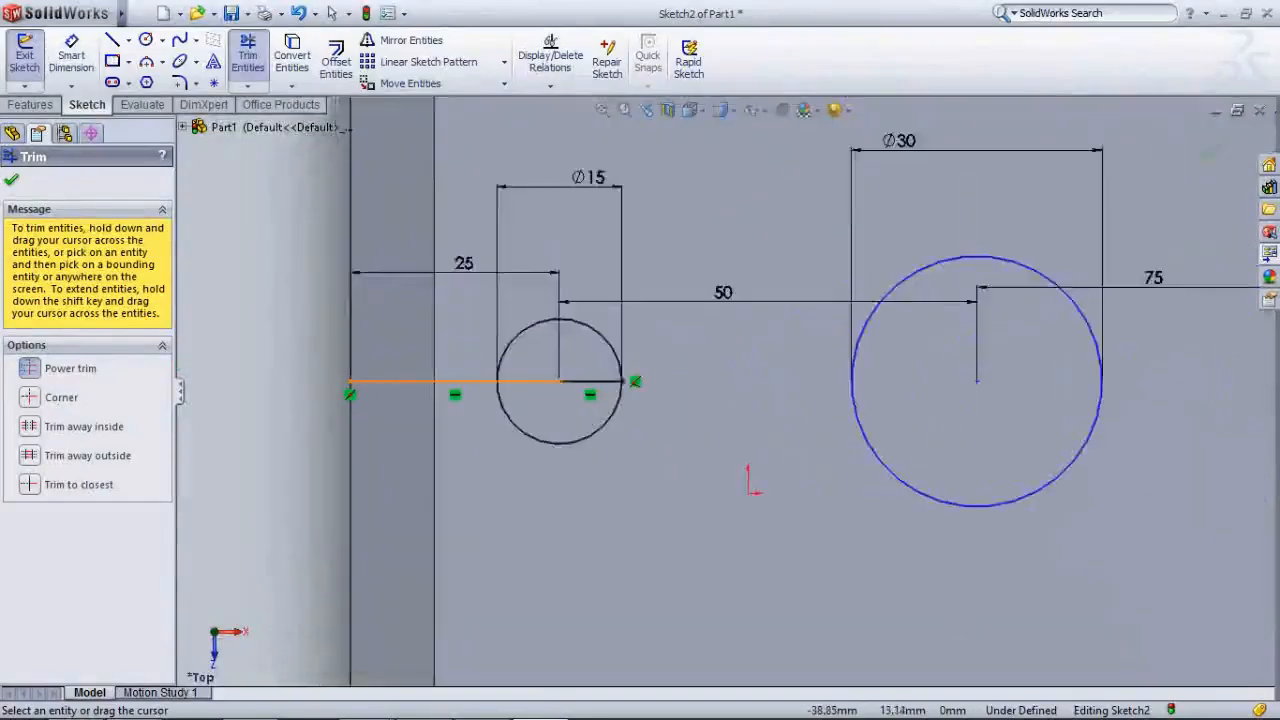
drag(628, 406, 596, 346)
drag(501, 455, 452, 288)
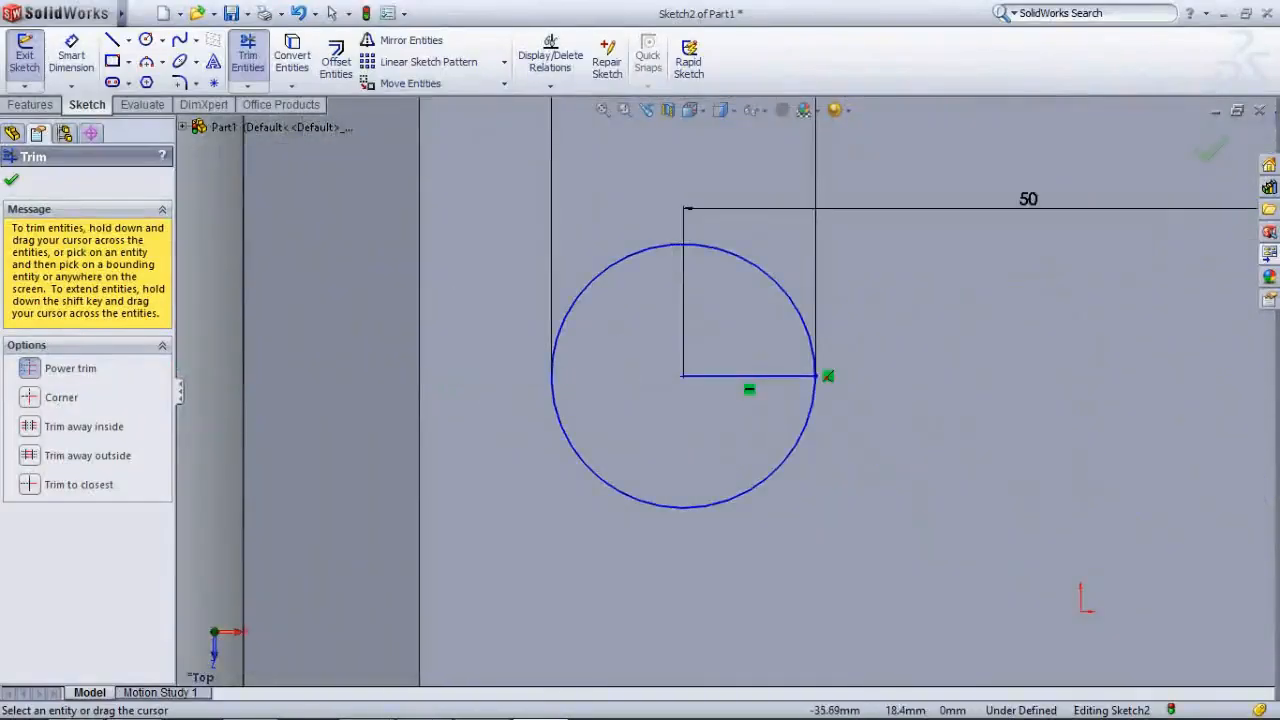
drag(794, 418, 784, 356)
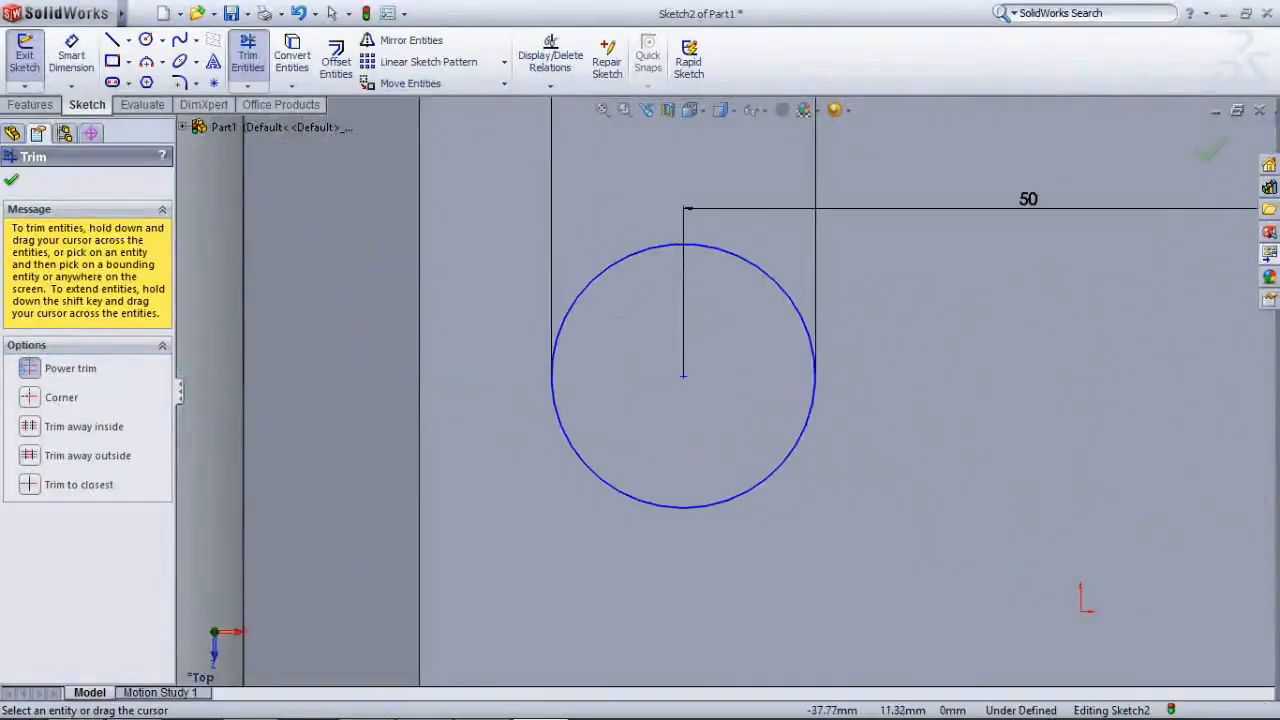
scroll(586, 371, up, 4)
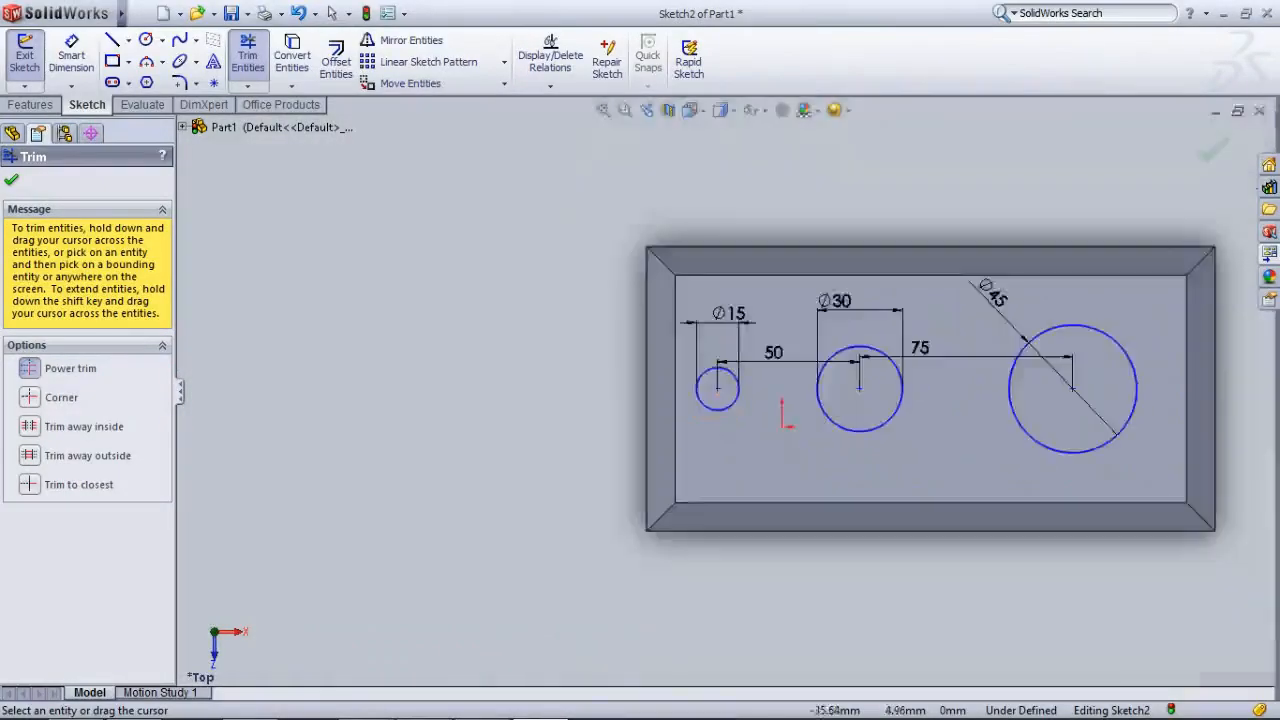
scroll(1137, 448, down, 3)
scroll(860, 388, up, 4)
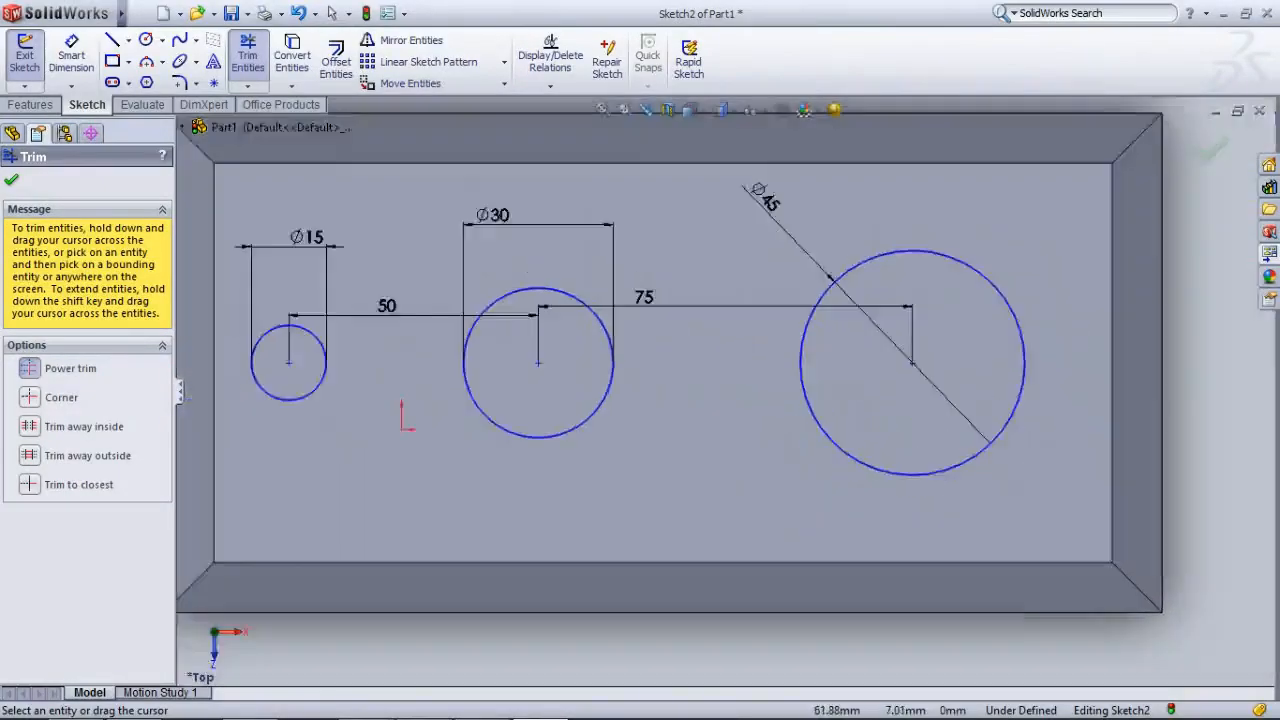
scroll(537, 412, down, 2)
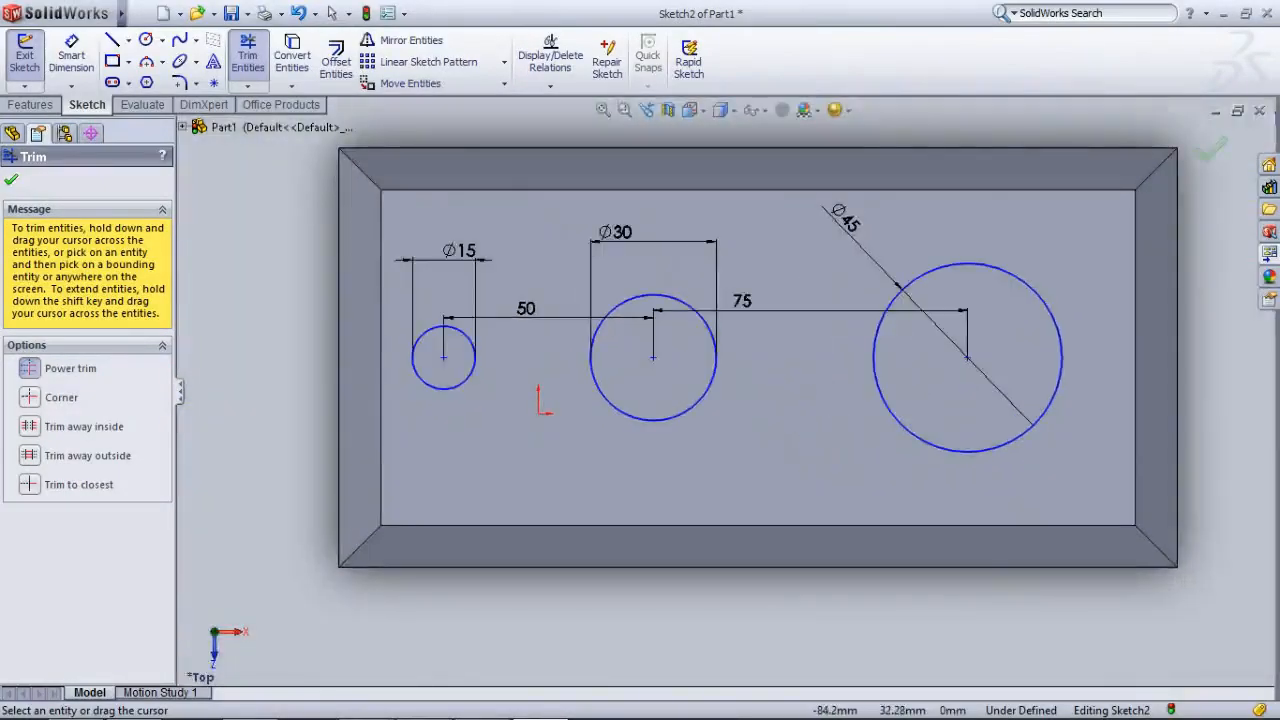
click(11, 179)
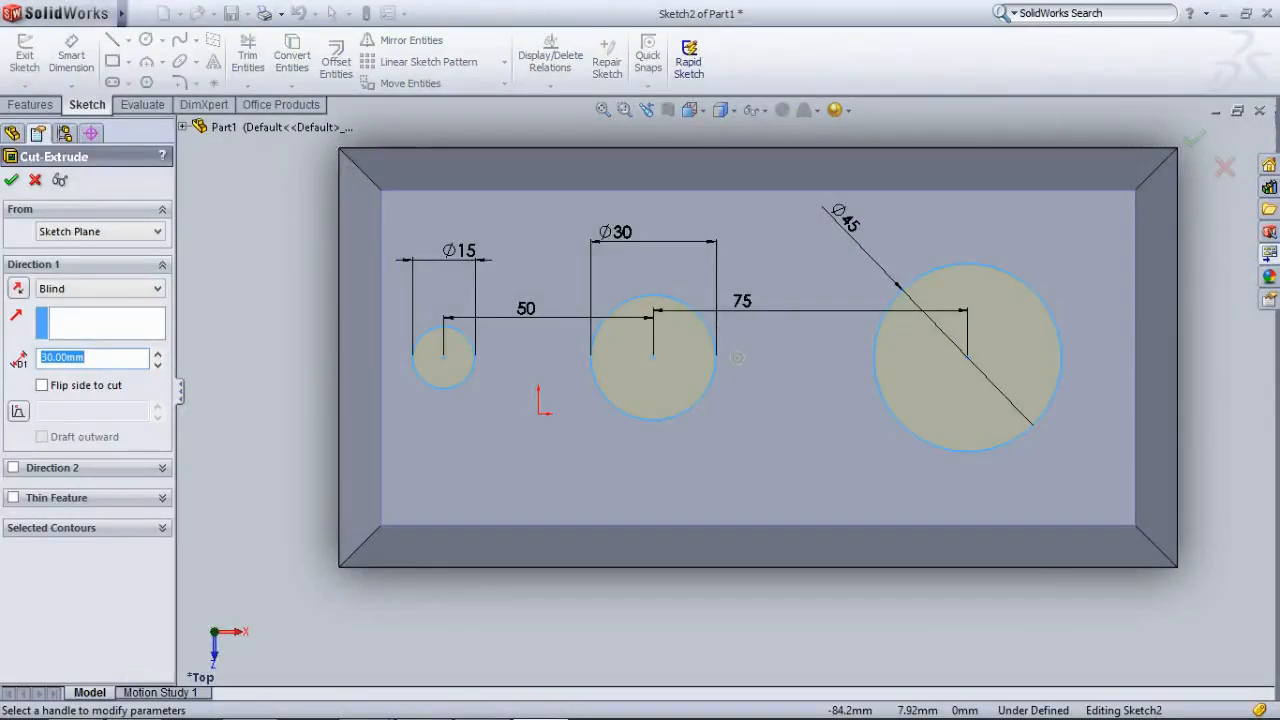
Cut-extrude the three circles through the block with the Through All end condition
click(156, 289)
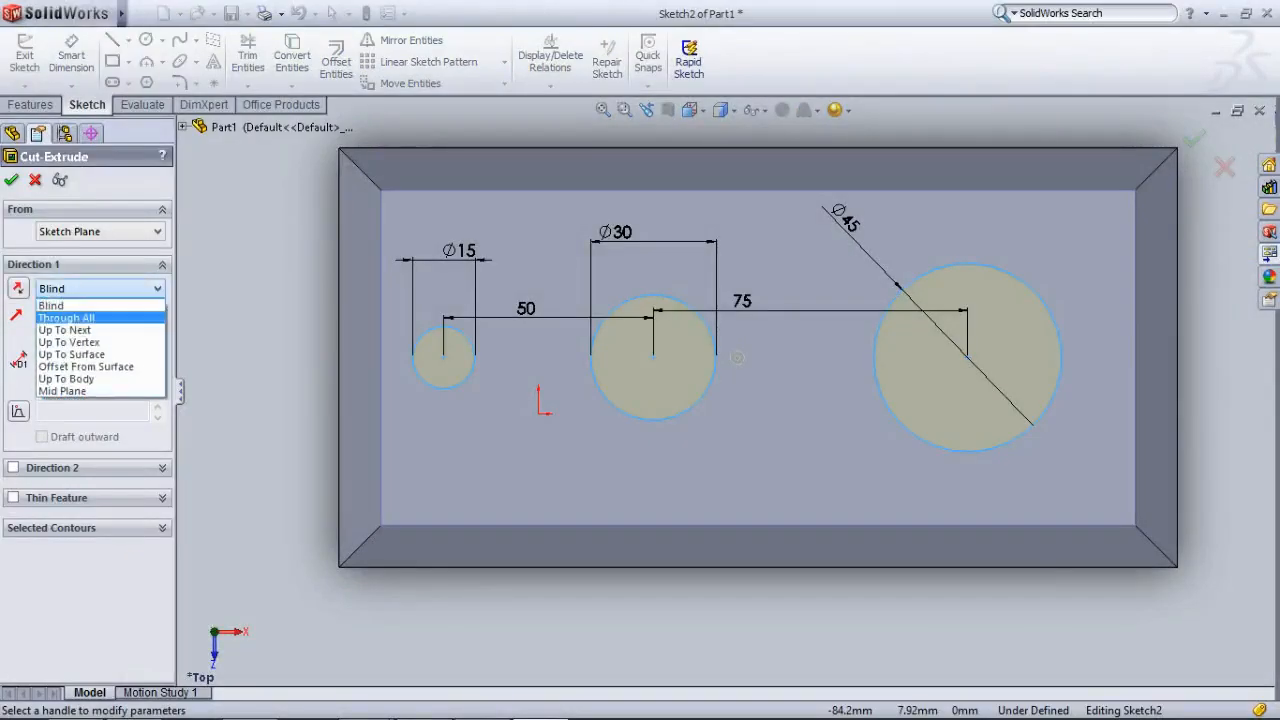
key(Return)
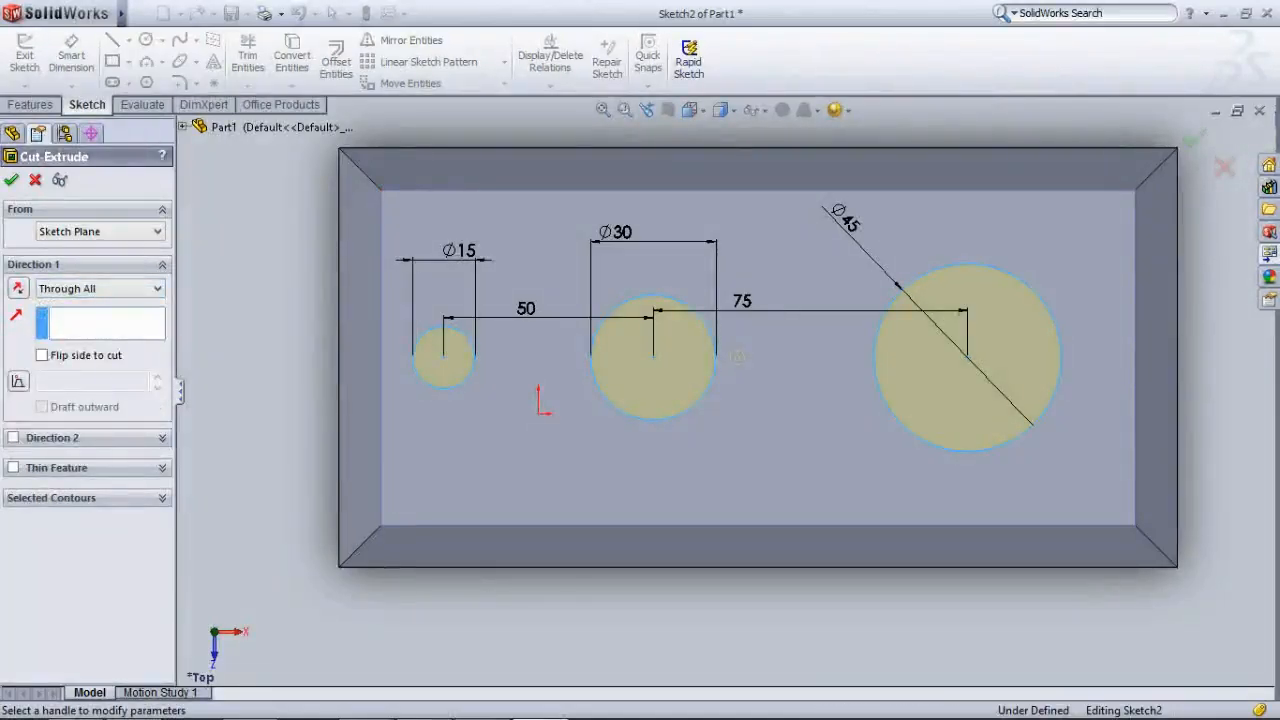
middle_drag(415, 478, 617, 496)
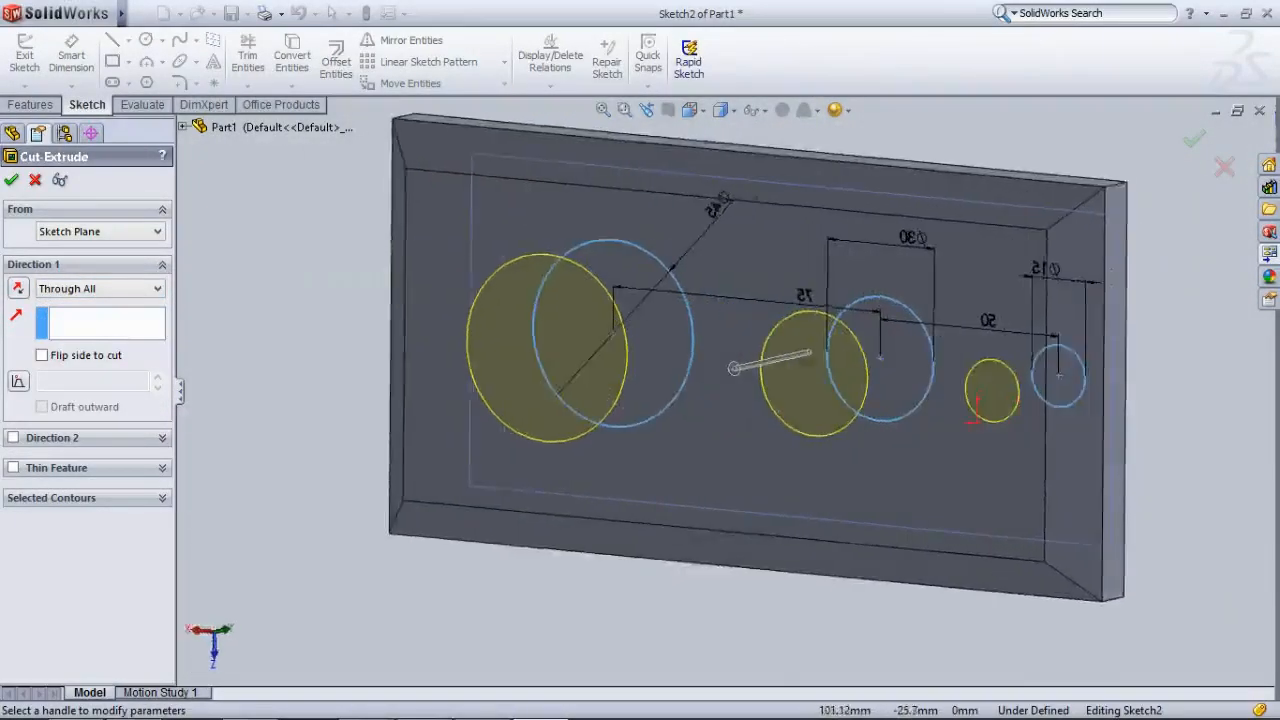
middle_drag(916, 449, 834, 447)
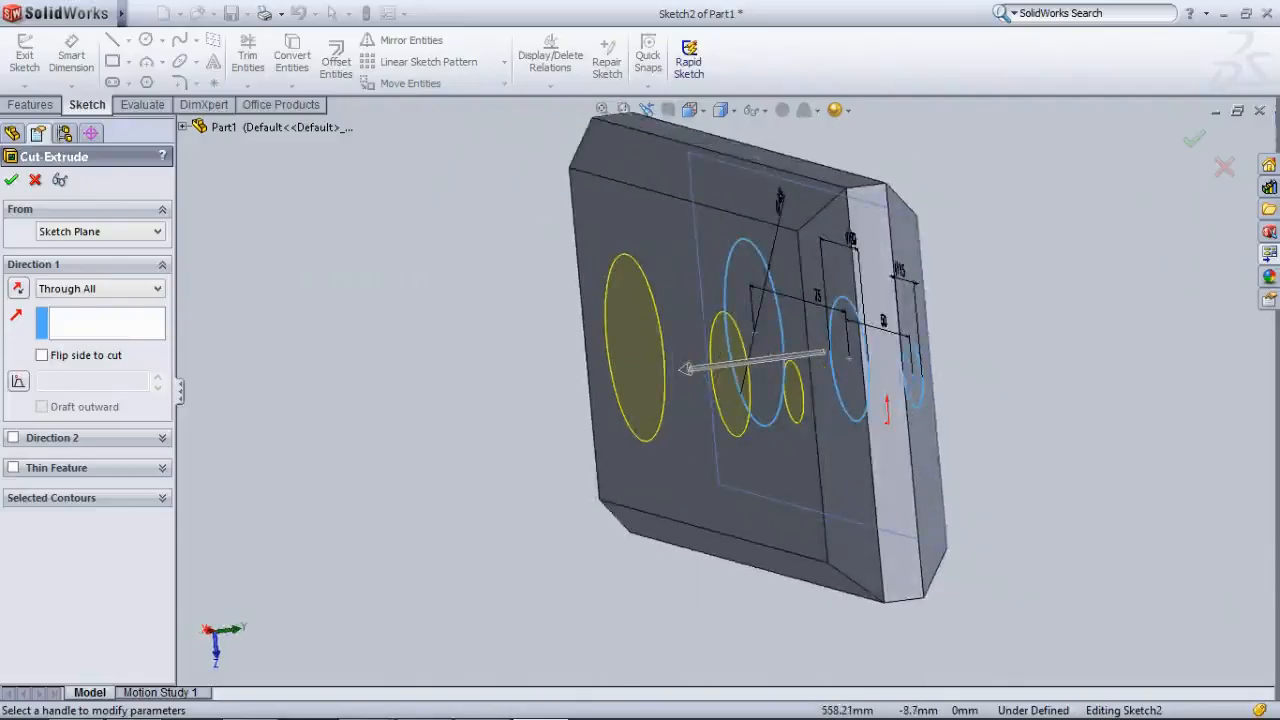
click(12, 180)
Chamfer the top edges of the three holes with a 5 mm distance at 45 degrees
middle_drag(560, 400, 585, 500)
scroll(505, 440, down, 1)
click(497, 85)
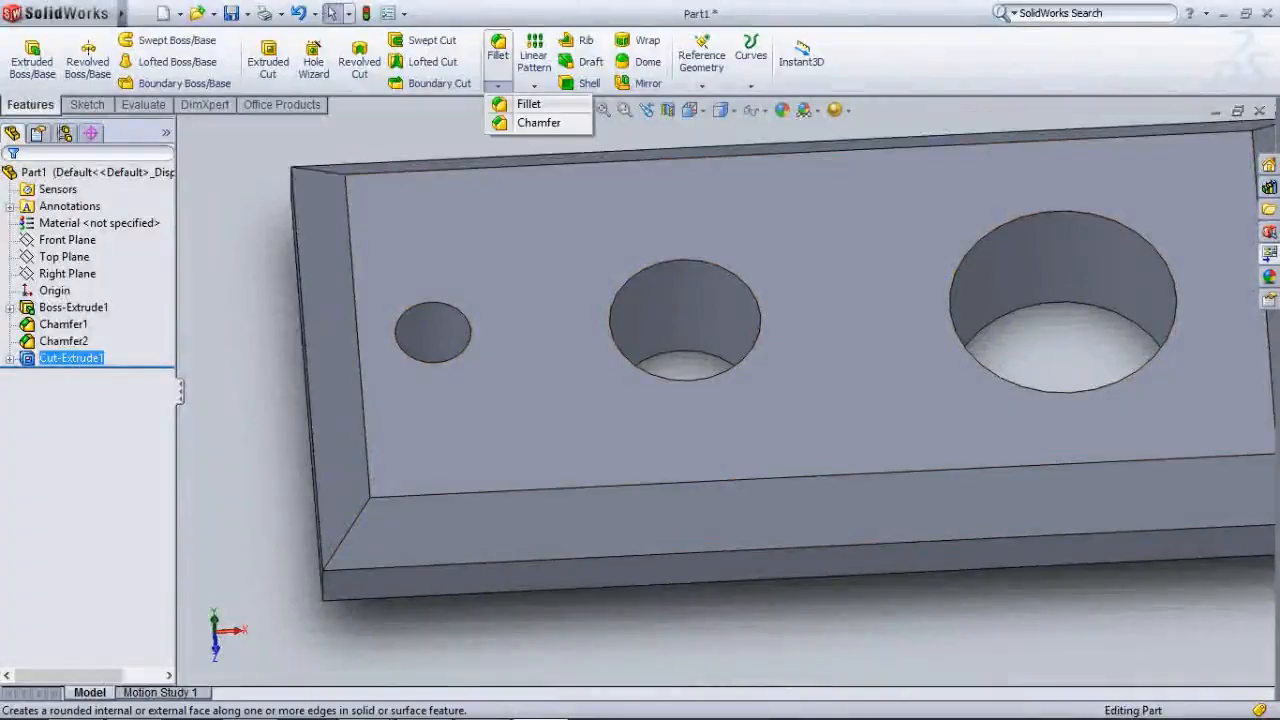
click(525, 118)
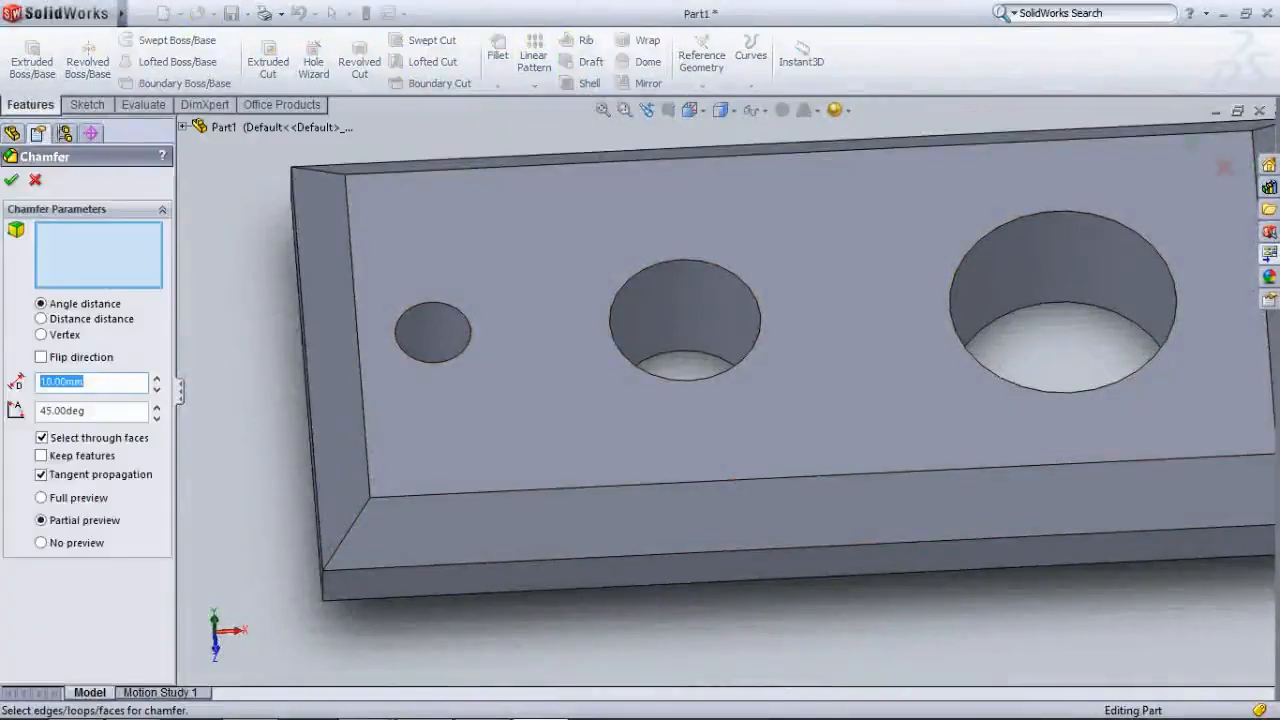
text(5)
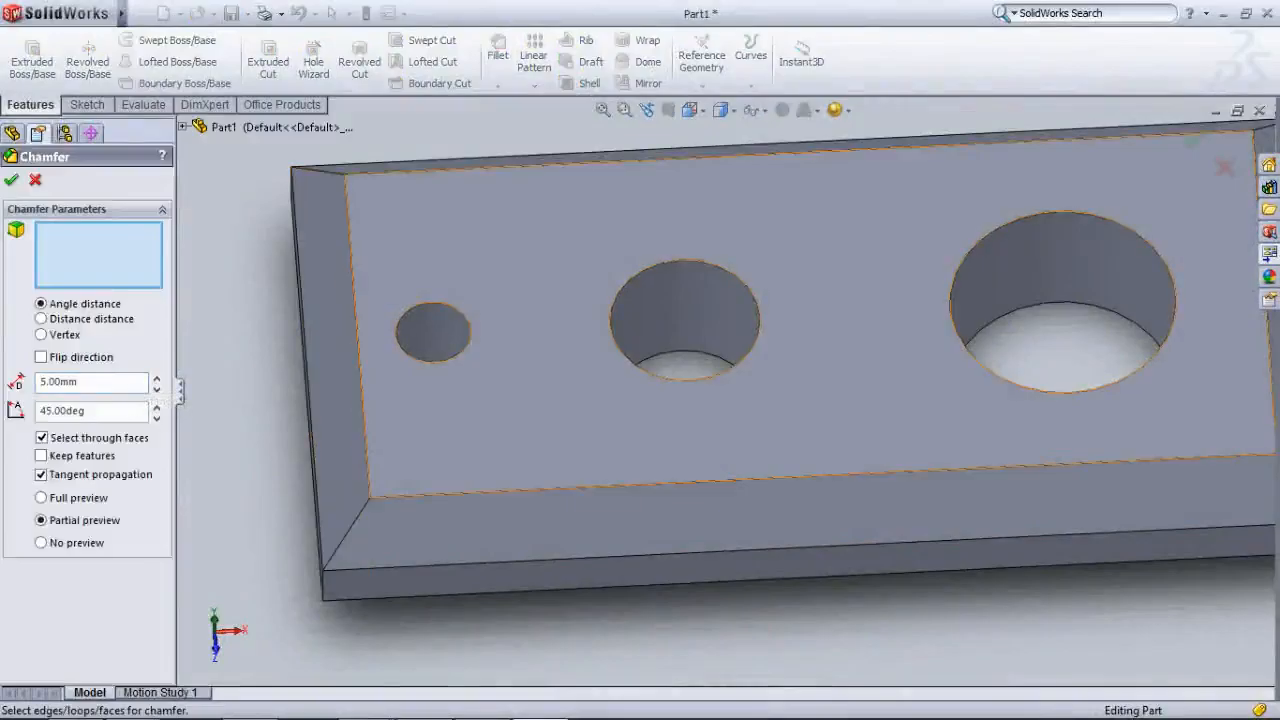
click(396, 333)
click(611, 325)
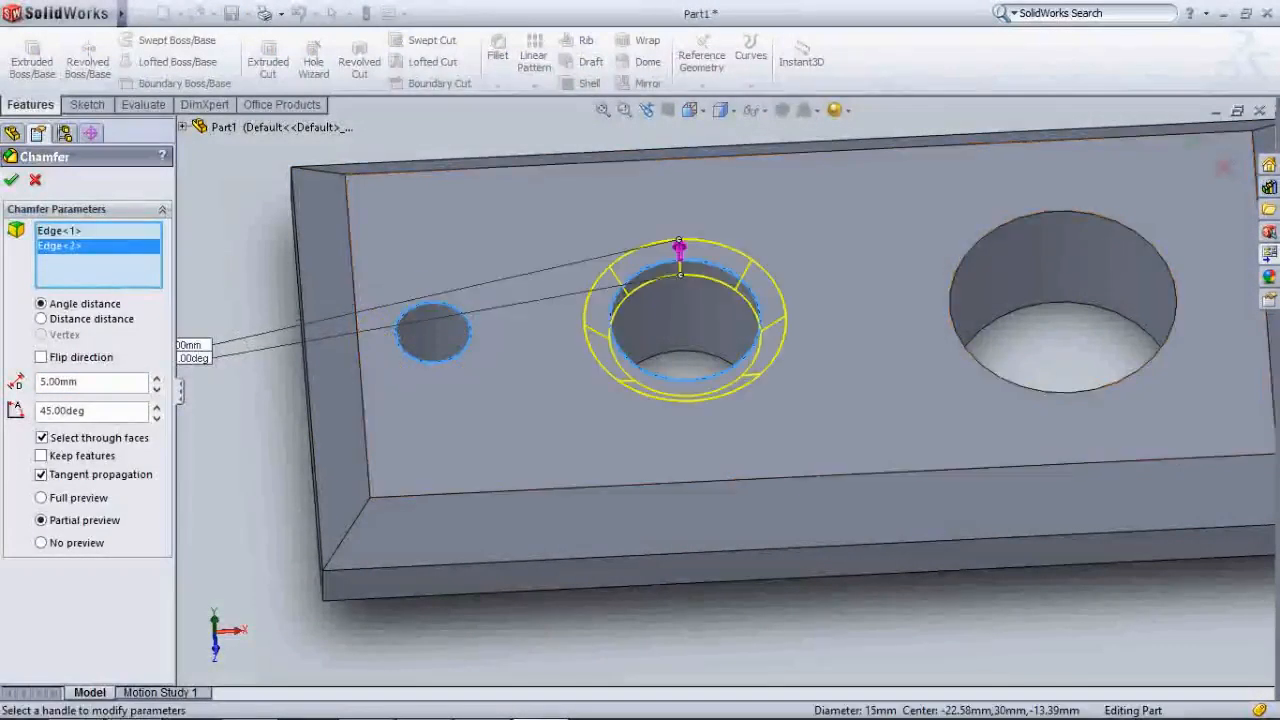
click(951, 308)
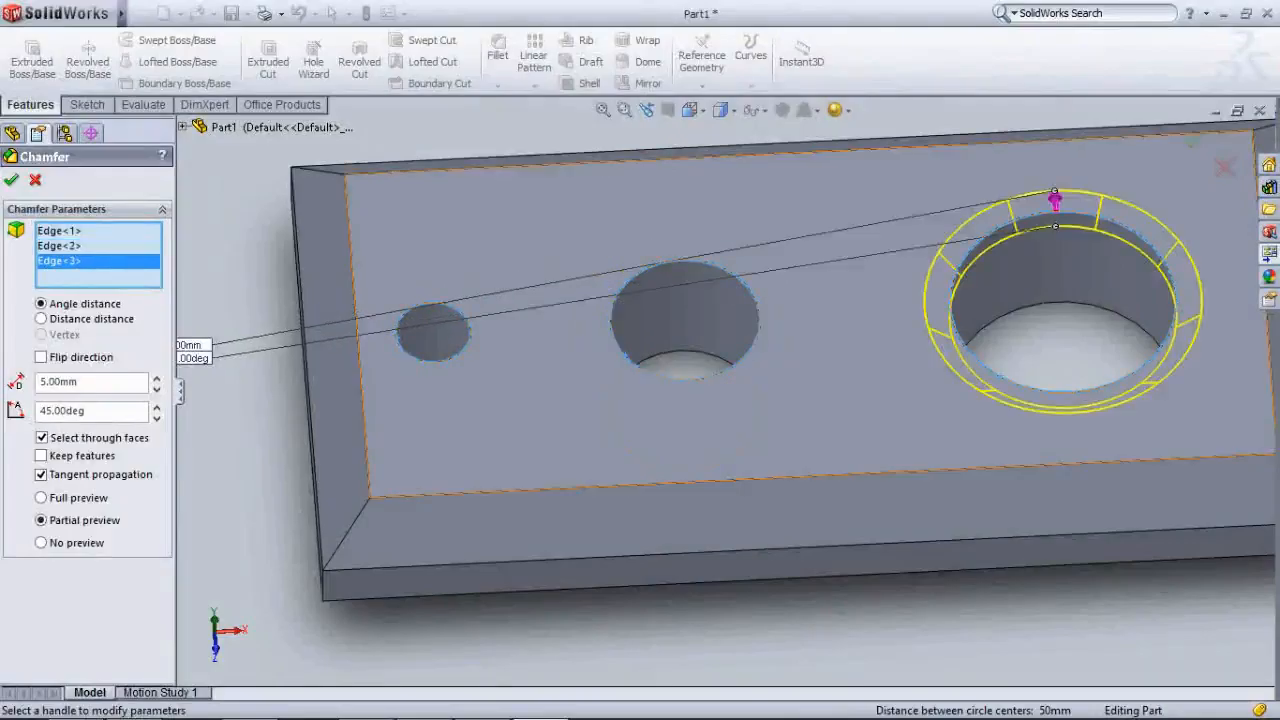
click(11, 180)
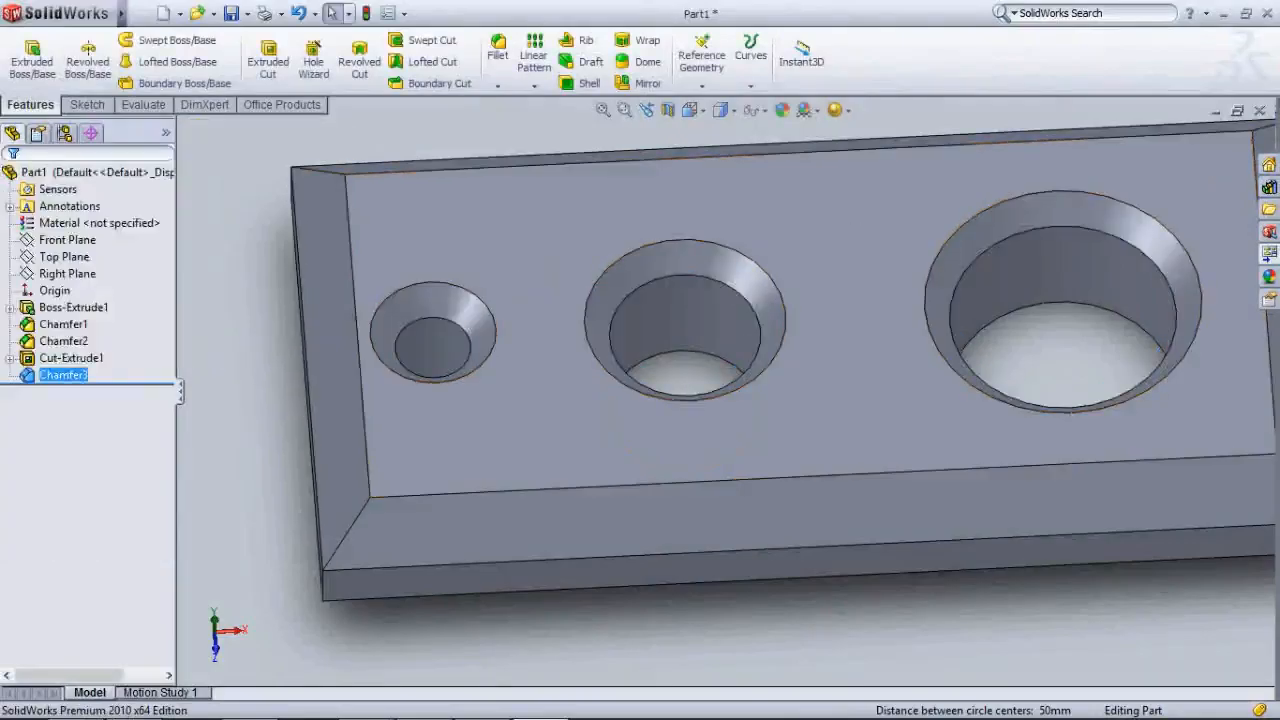
Examine the three chamfered holes from above and from the block's underside
middle_drag(640, 300, 615, 375)
scroll(615, 438, down, 2)
scroll(614, 437, up, 3)
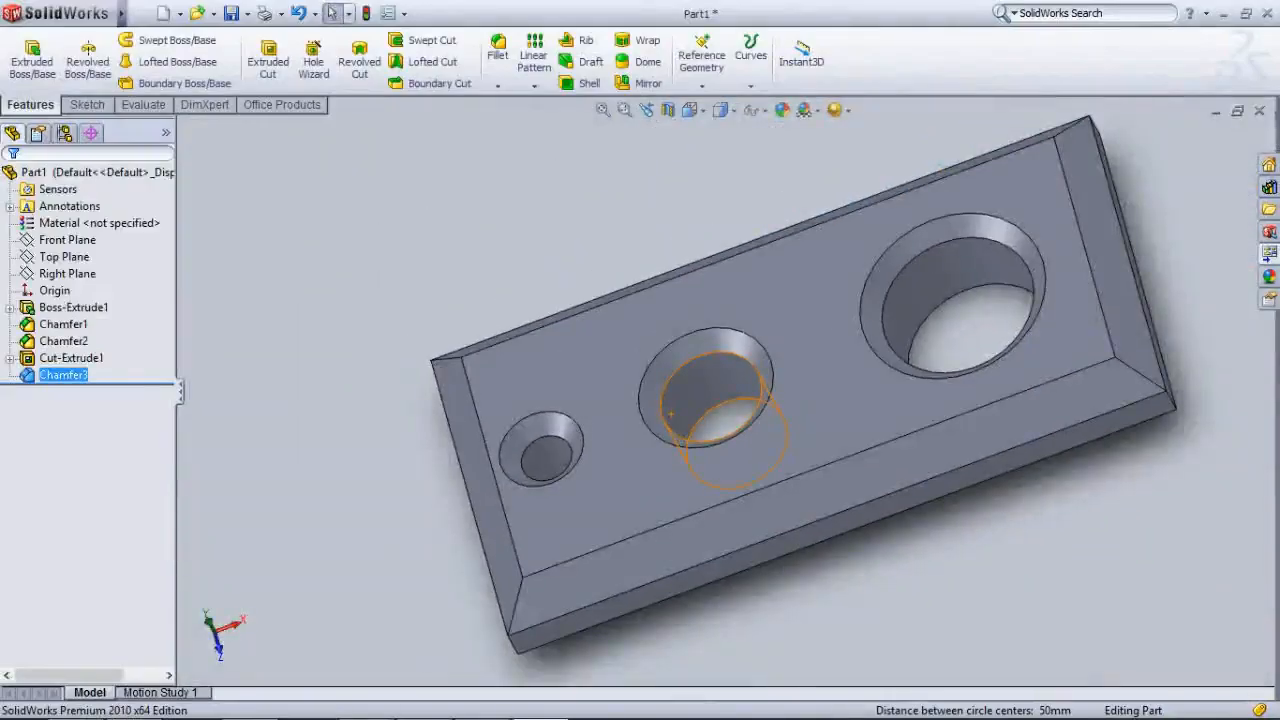
scroll(676, 434, up, 4)
middle_drag(676, 434, 838, 336)
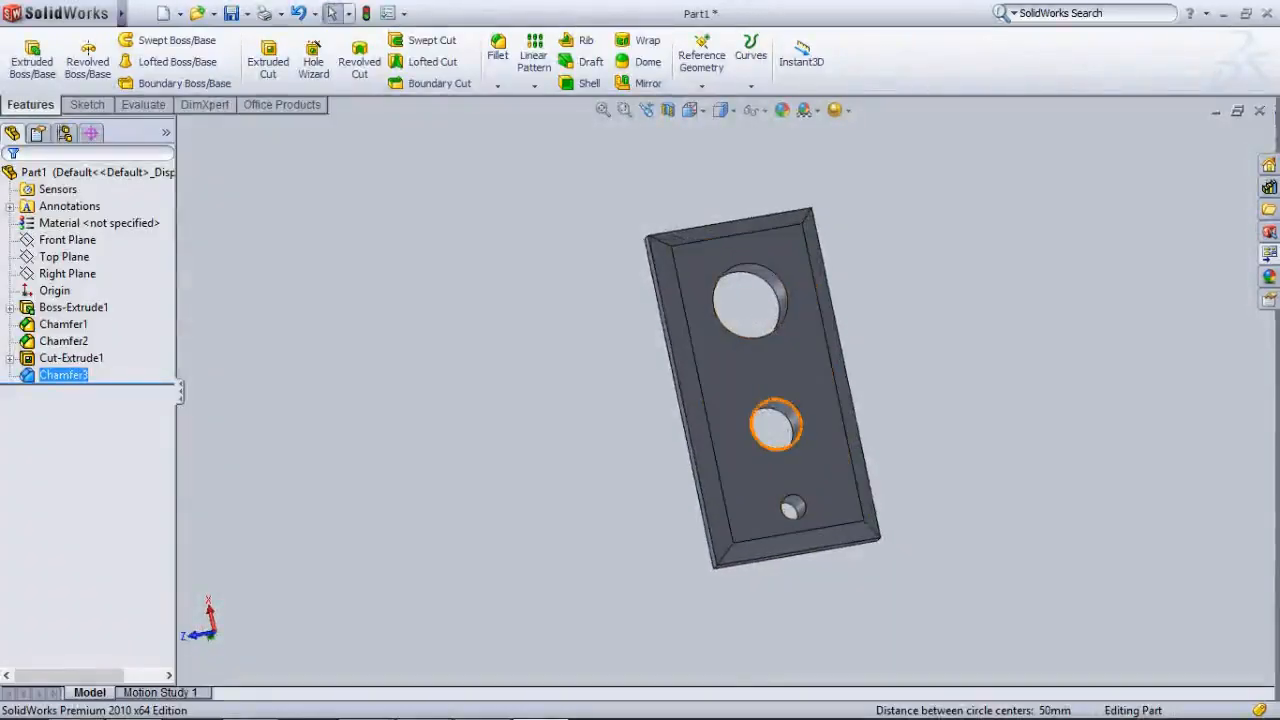
scroll(737, 348, up, 1)
scroll(737, 348, down, 8)
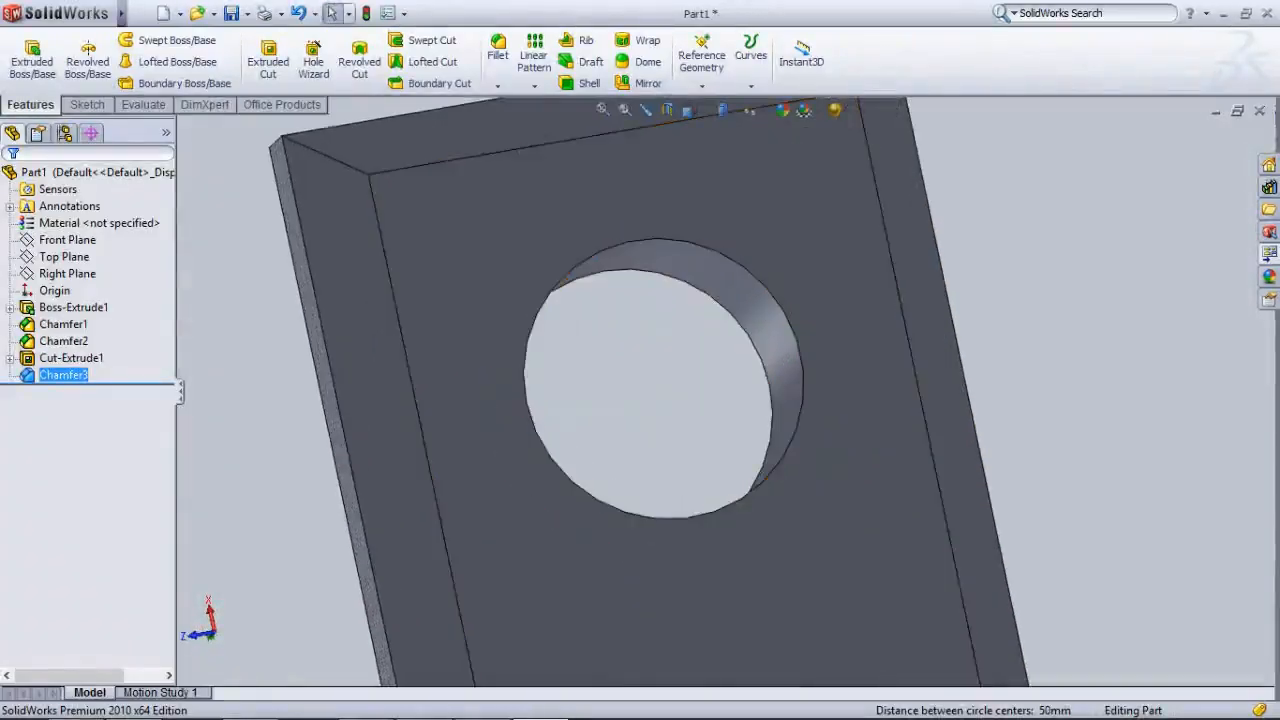
middle_drag(738, 362, 646, 378)
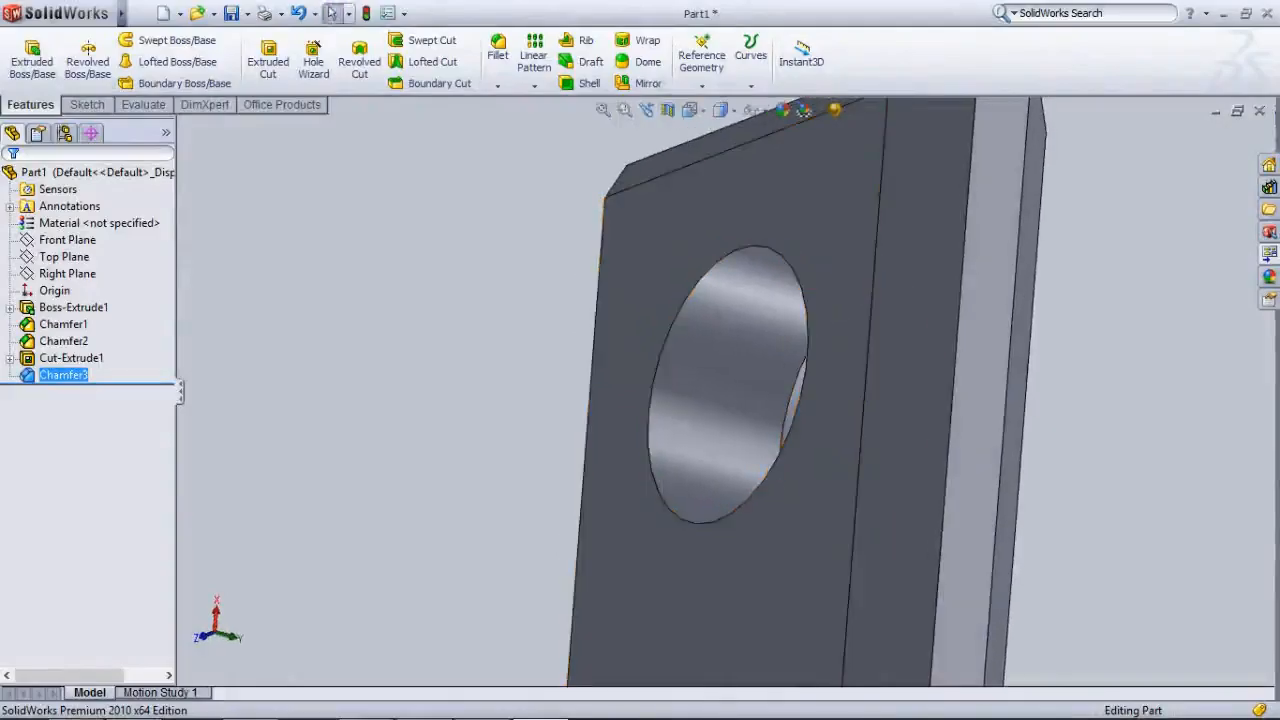
Chamfer the underside edges of the three holes with a 0.5 mm distance at 45 degrees, direction flipped
click(498, 86)
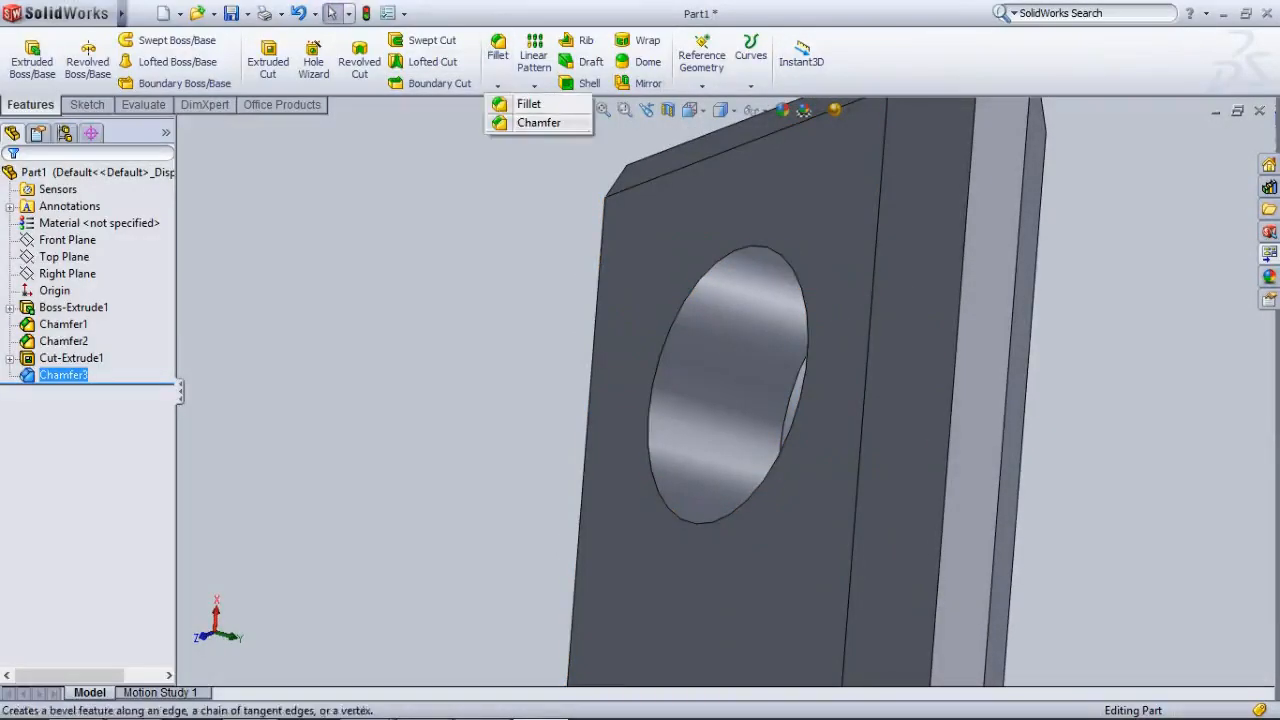
click(512, 124)
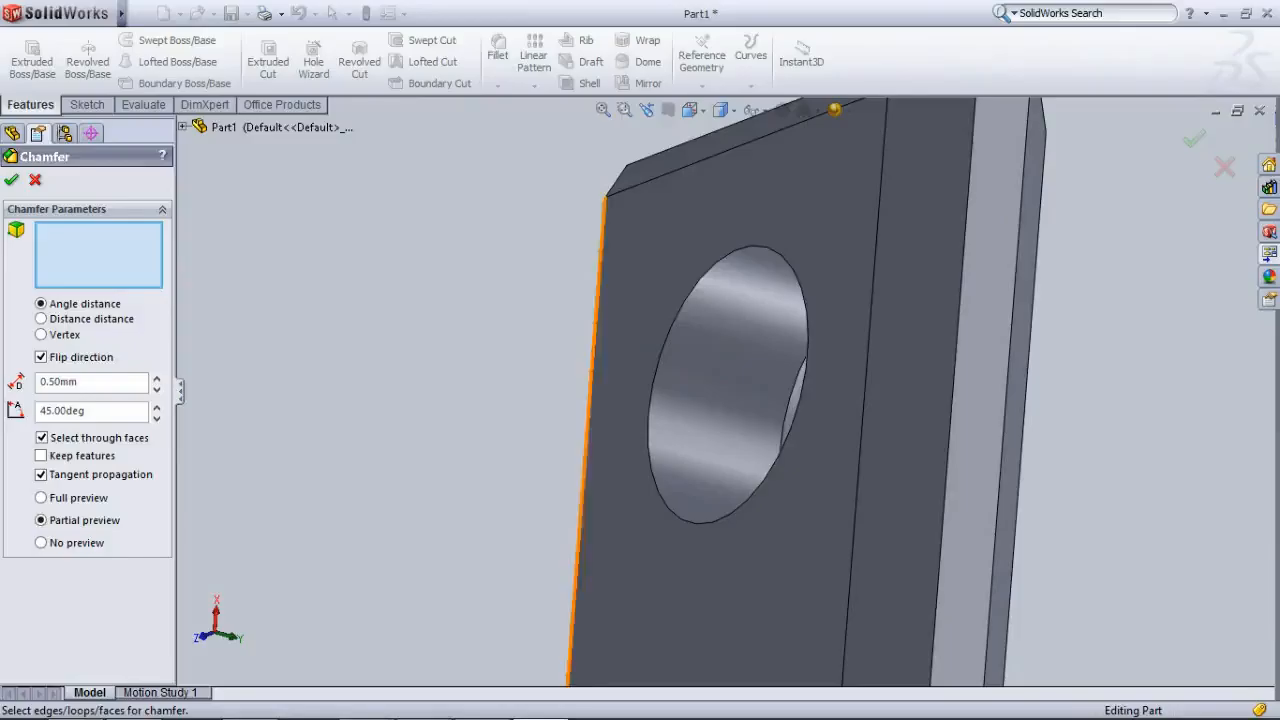
click(651, 445)
scroll(725, 390, up, 5)
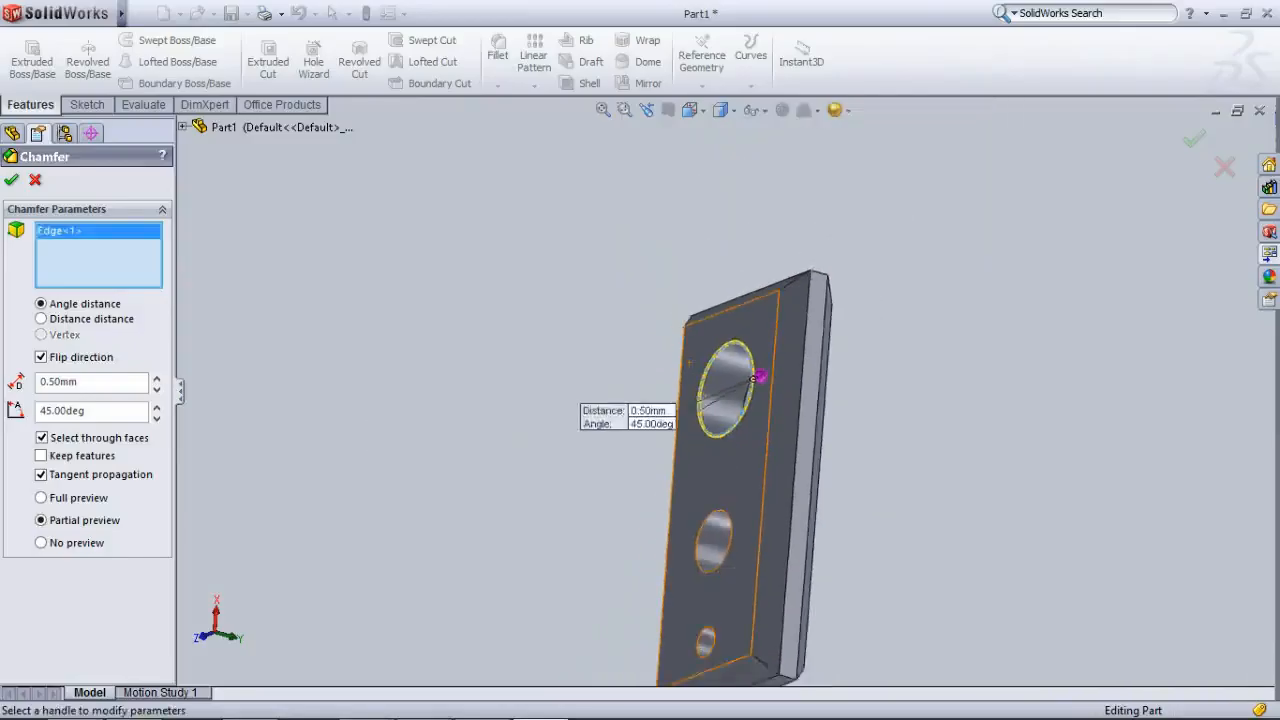
scroll(700, 610, down, 5)
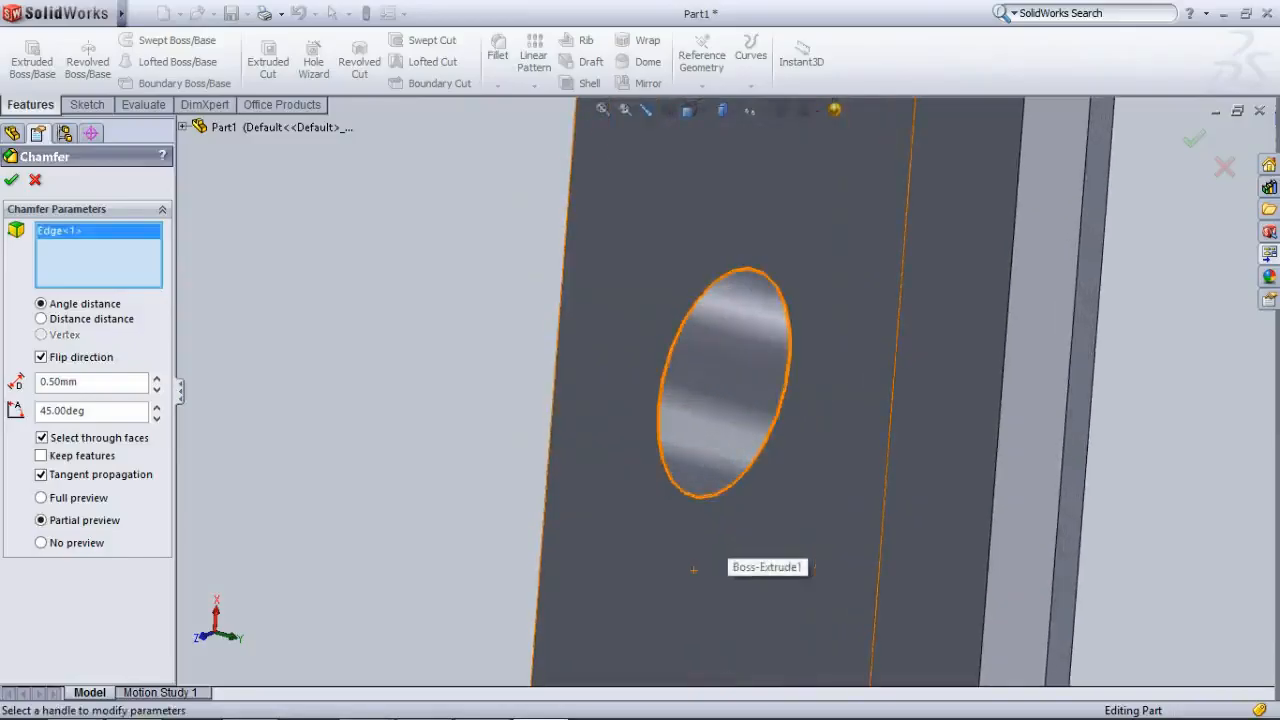
click(661, 408)
scroll(682, 398, up, 5)
scroll(700, 558, down, 5)
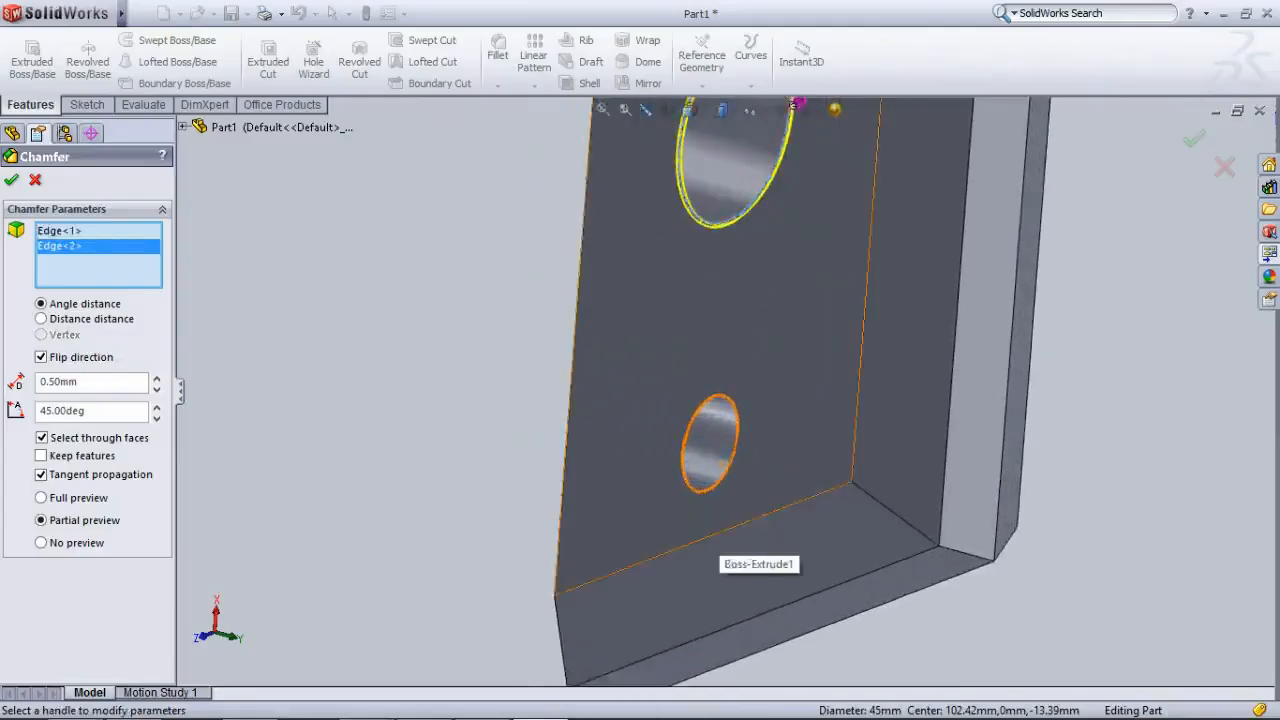
click(741, 432)
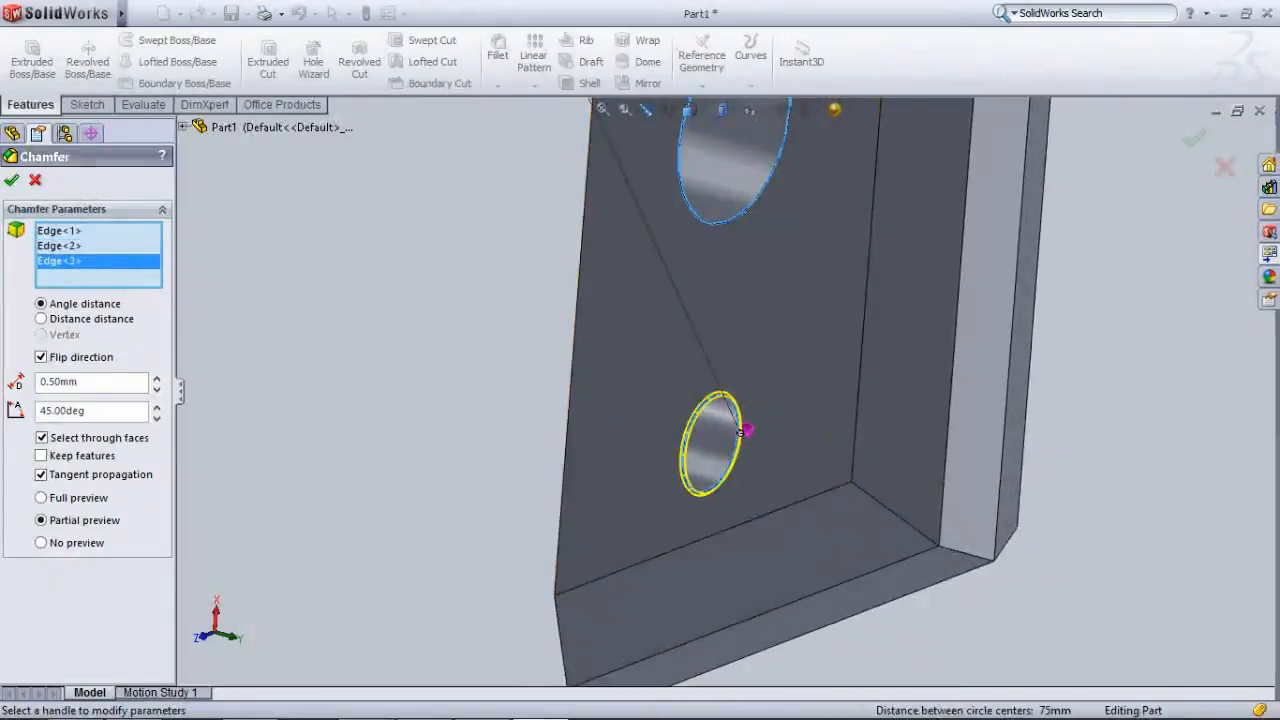
key(Return)
Inspect the hole chamfers up close on the underside and view the whole block
middle_drag(741, 432, 885, 435)
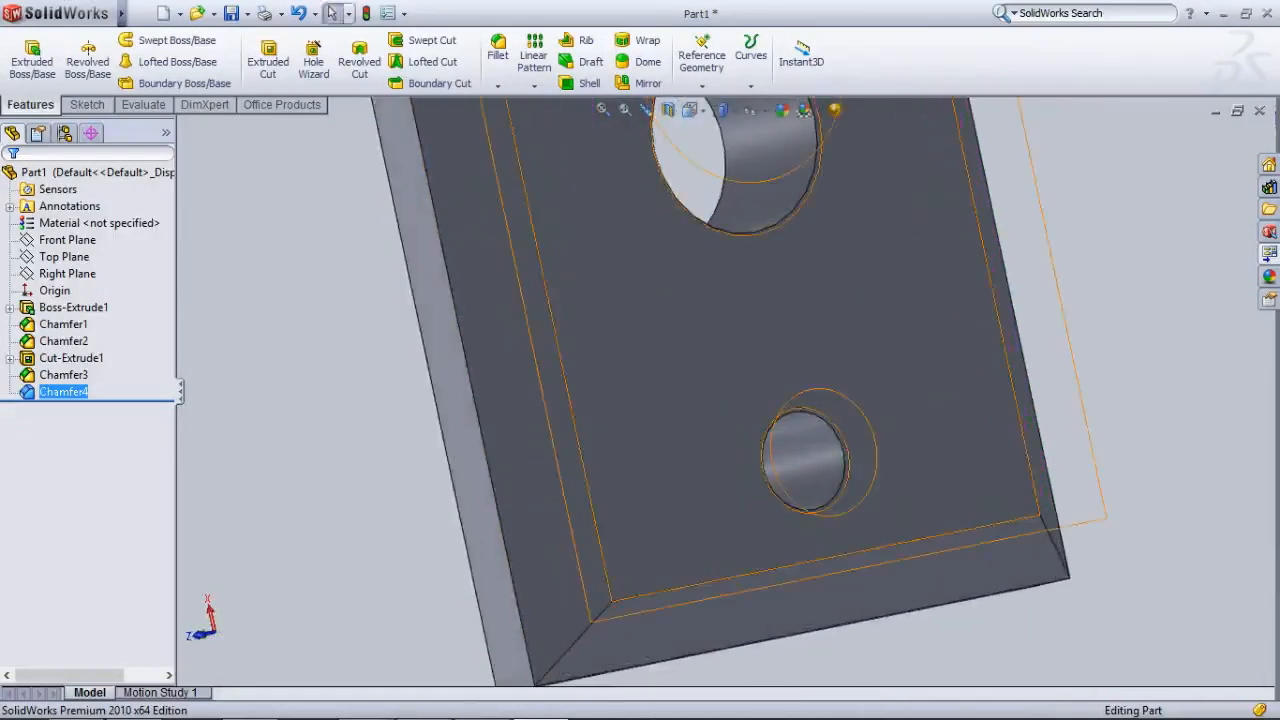
scroll(845, 495, down, 8)
middle_drag(895, 490, 845, 495)
scroll(845, 495, up, 5)
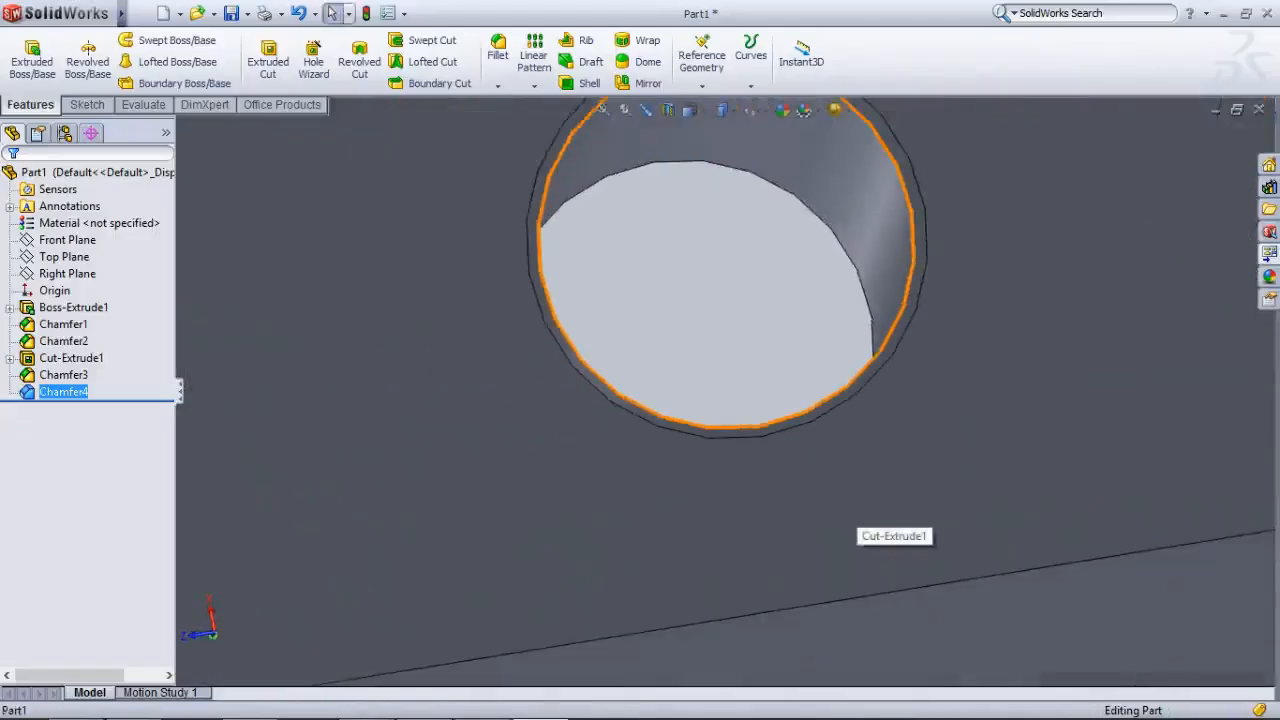
scroll(858, 528, up, 8)
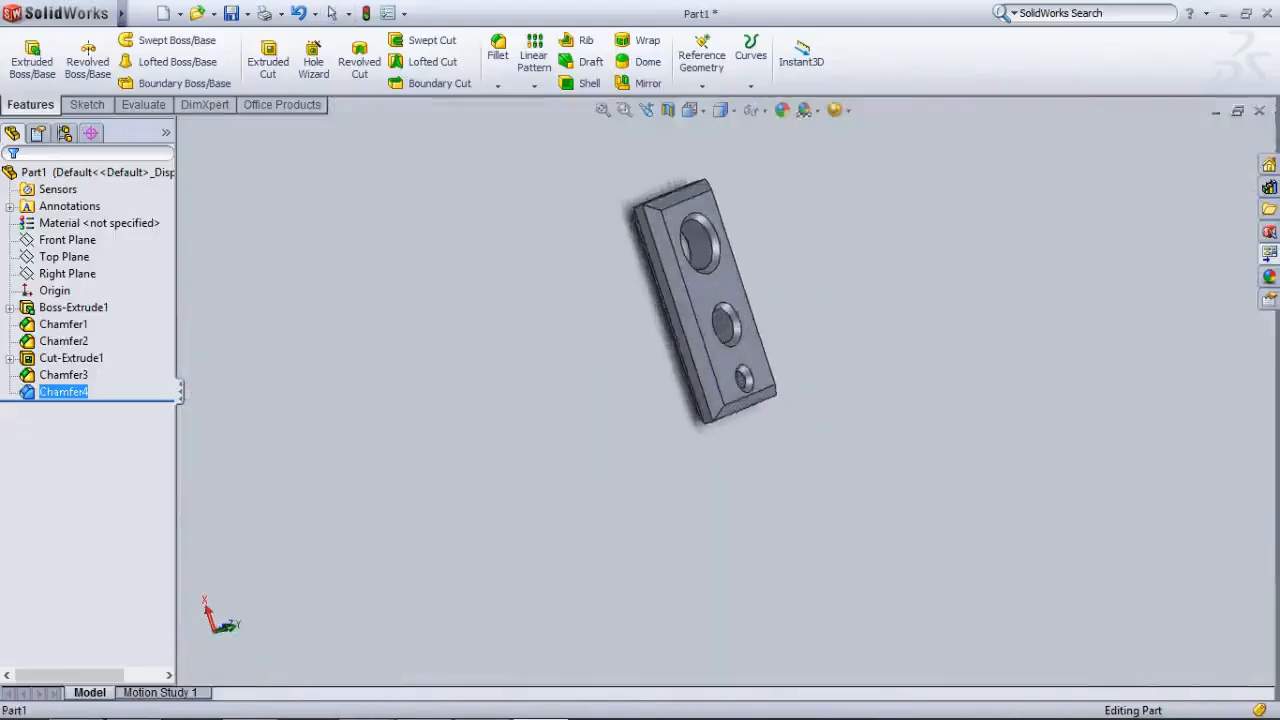
Examine the block's underside and the small chamfer around the largest hole up close
middle_drag(858, 500, 735, 290)
scroll(735, 290, up, 3)
scroll(735, 290, down, 4)
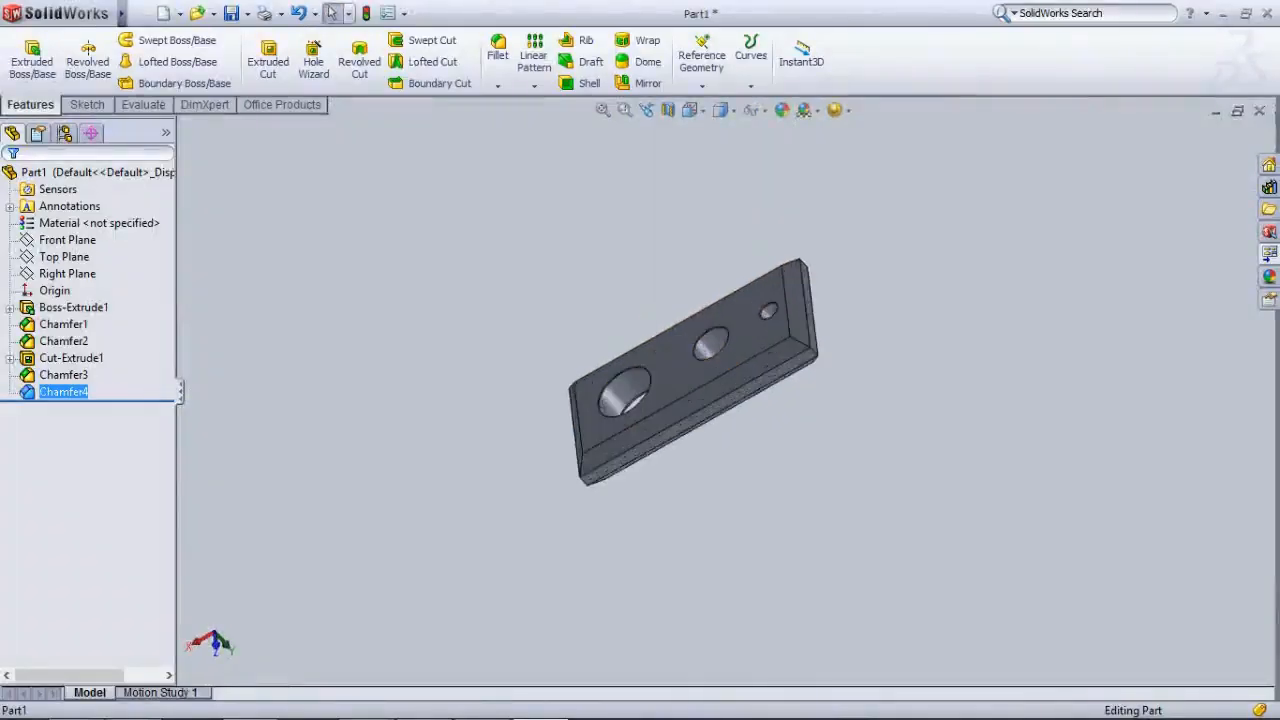
scroll(727, 270, down, 5)
middle_drag(590, 600, 555, 590)
scroll(560, 580, up, 3)
middle_drag(640, 400, 1002, 268)
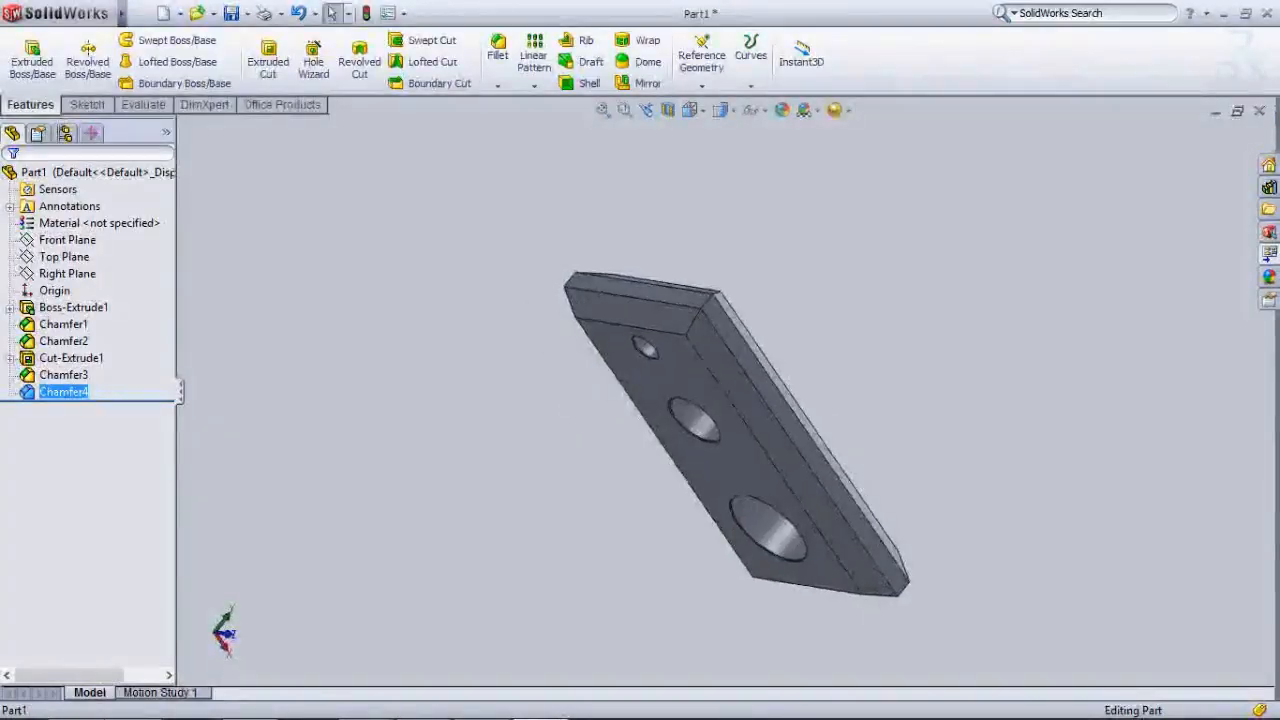
middle_drag(770, 640, 820, 558)
scroll(820, 558, down, 8)
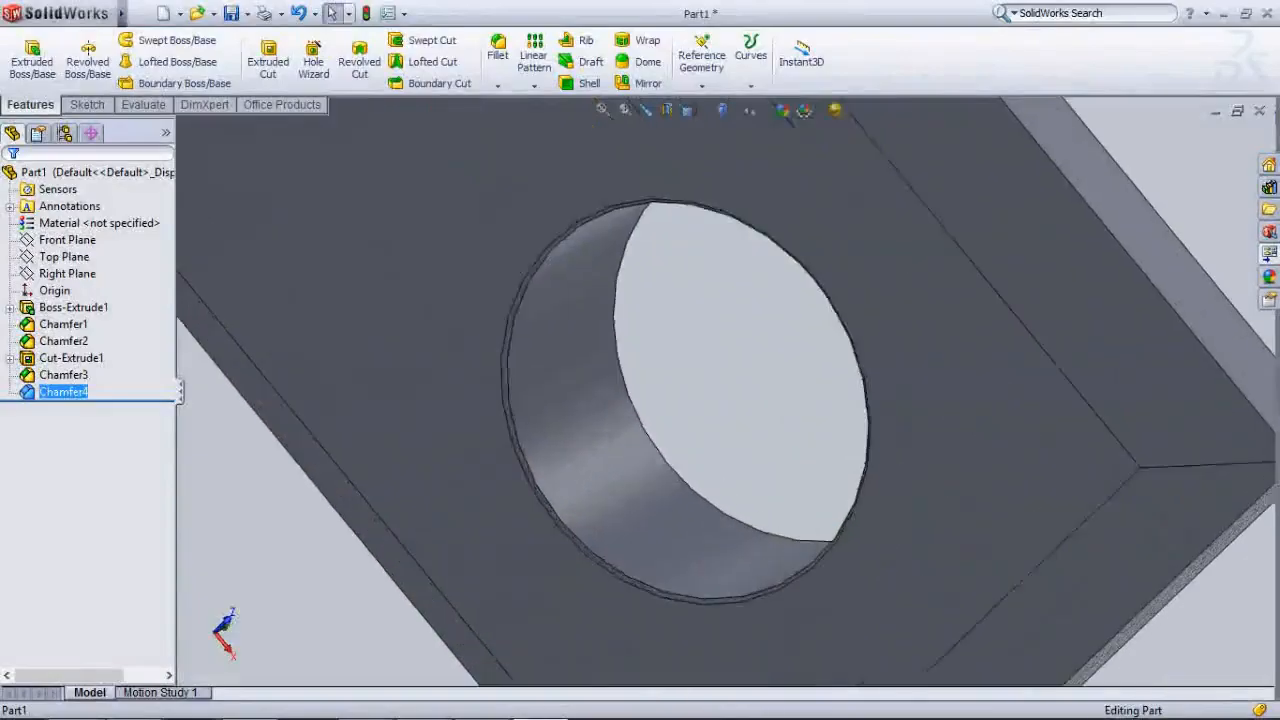
scroll(500, 440, down, 6)
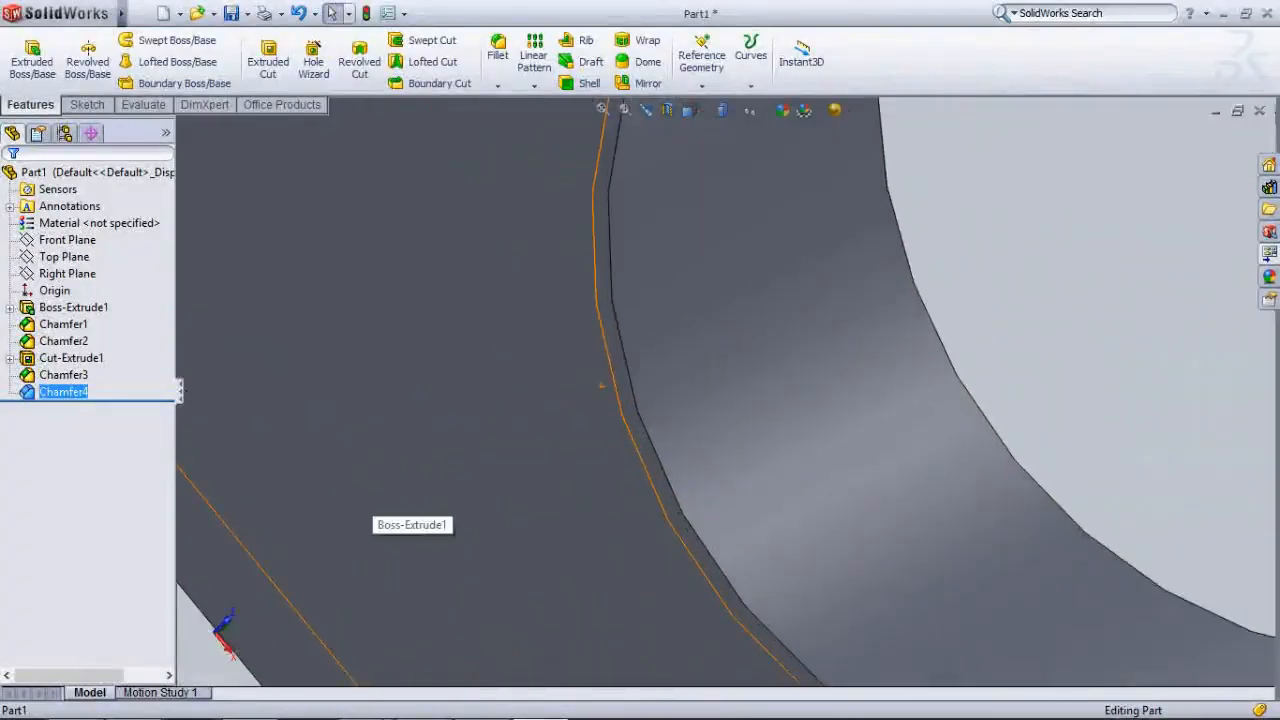
scroll(878, 300, down, 3)
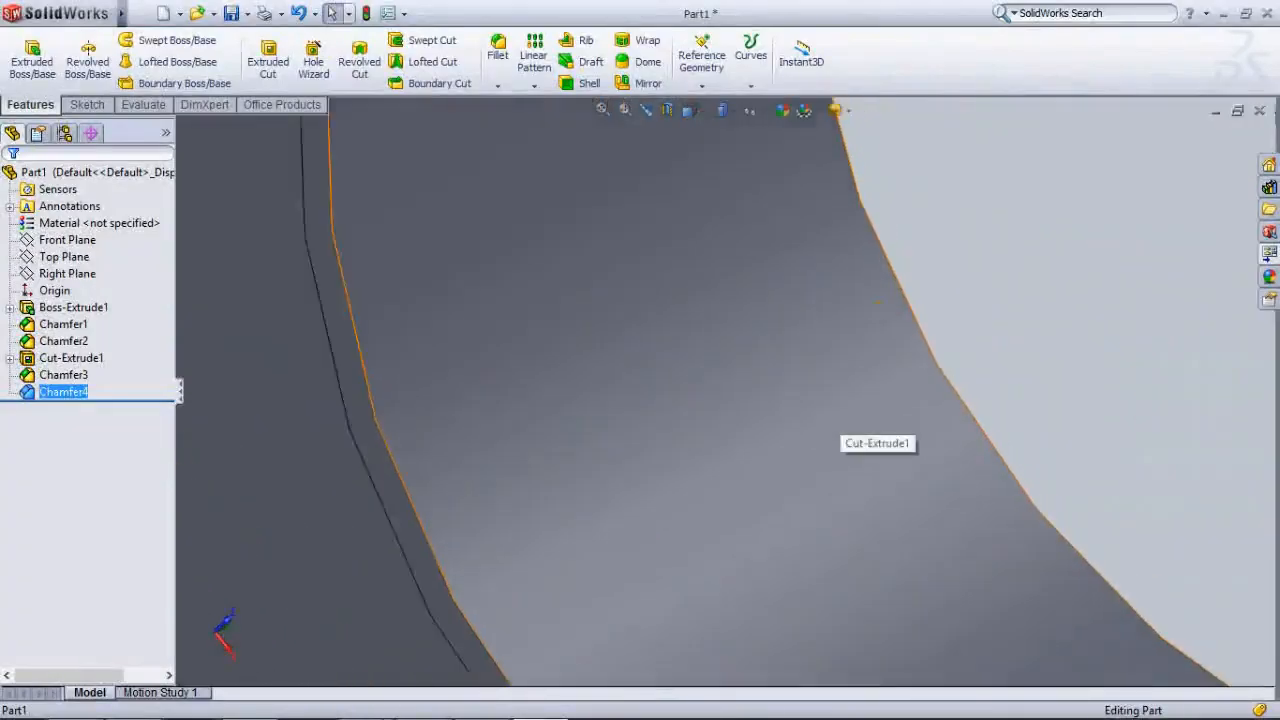
scroll(878, 430, up, 5)
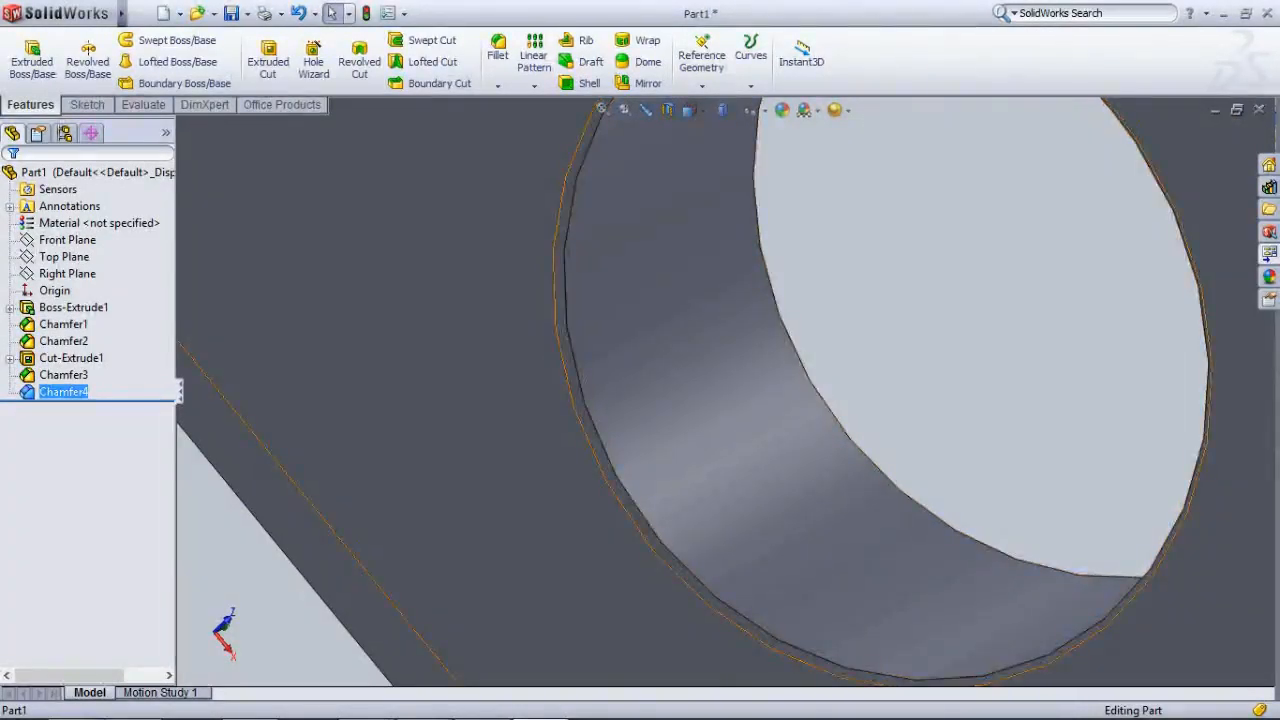
scroll(592, 546, down, 1)
scroll(630, 488, down, 5)
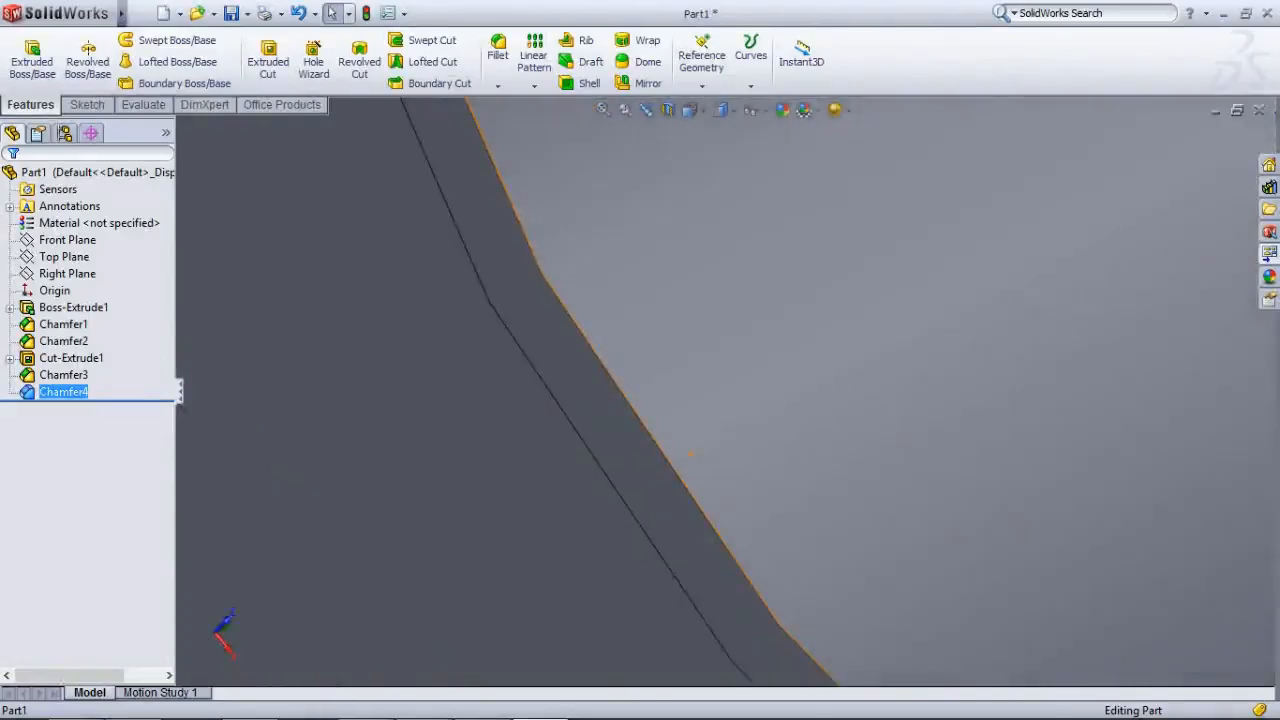
scroll(630, 488, up, 6)
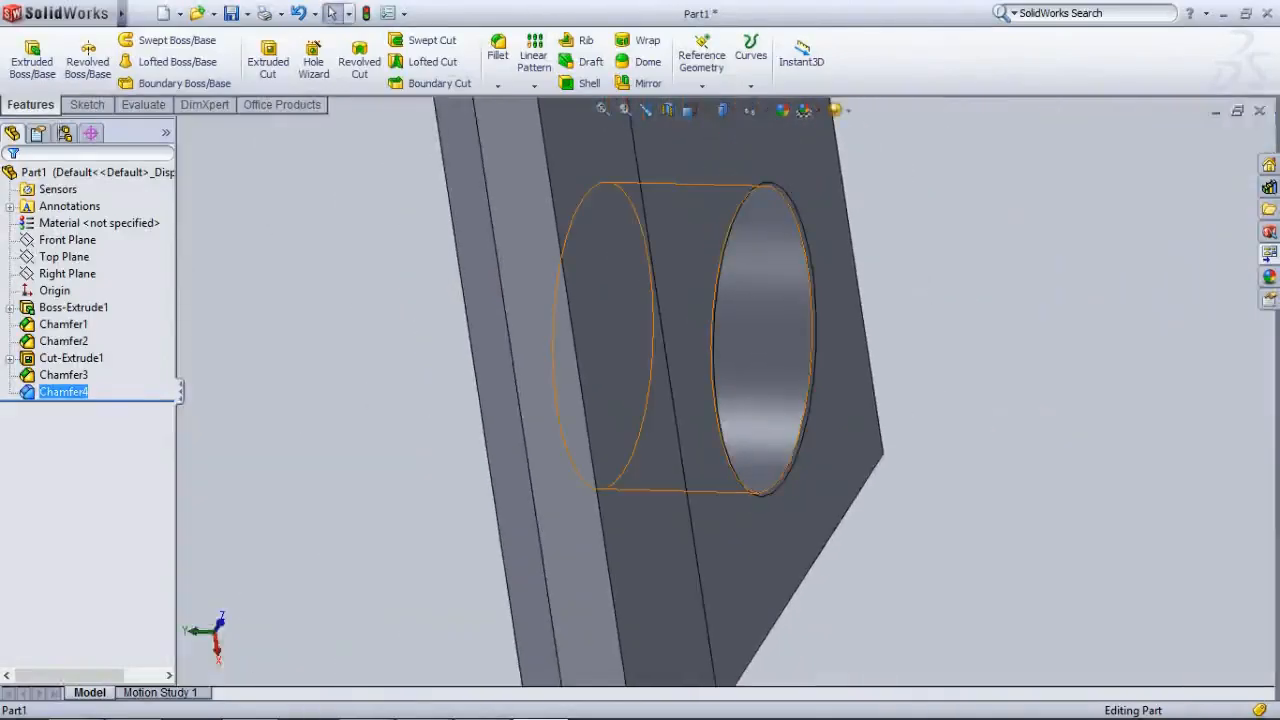
middle_drag(789, 422, 520, 400)
scroll(612, 476, down, 4)
scroll(612, 476, up, 10)
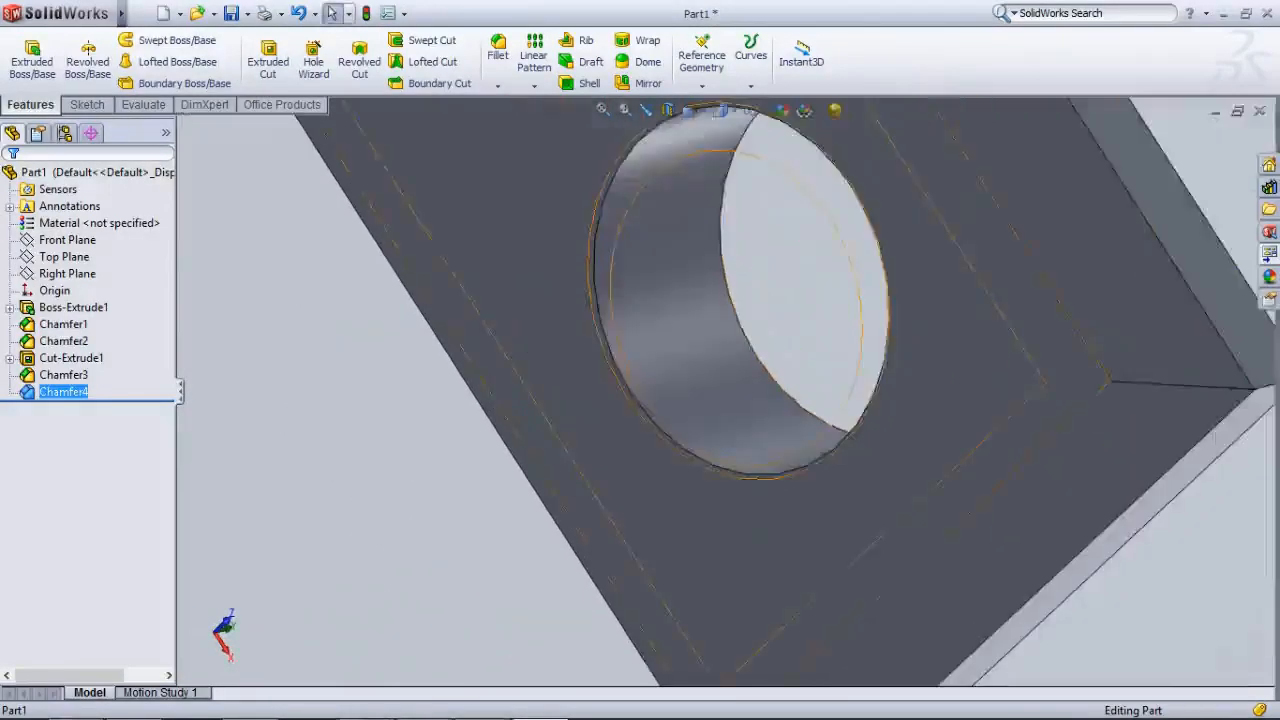
Examine the underside chamfers of the middle and smallest holes up close
scroll(725, 384, up, 3)
middle_drag(600, 292, 668, 274)
scroll(668, 273, down, 3)
scroll(665, 300, down, 8)
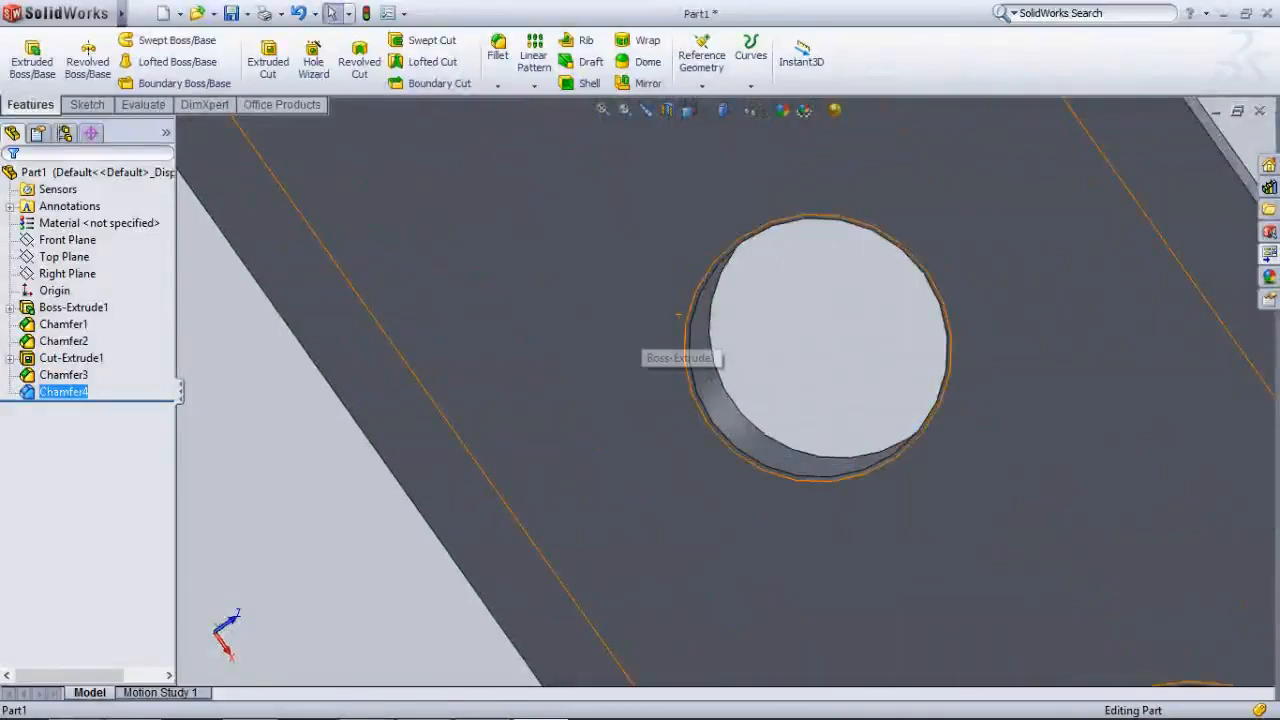
scroll(698, 376, down, 2)
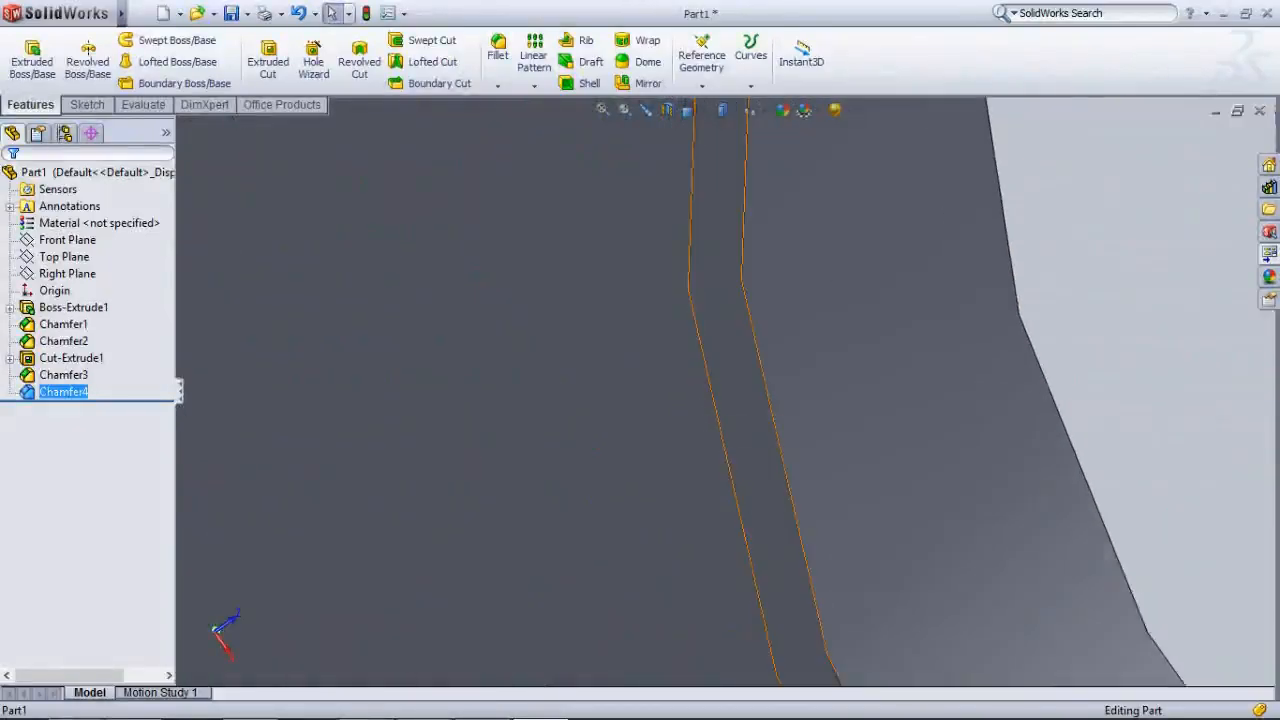
scroll(737, 415, up, 10)
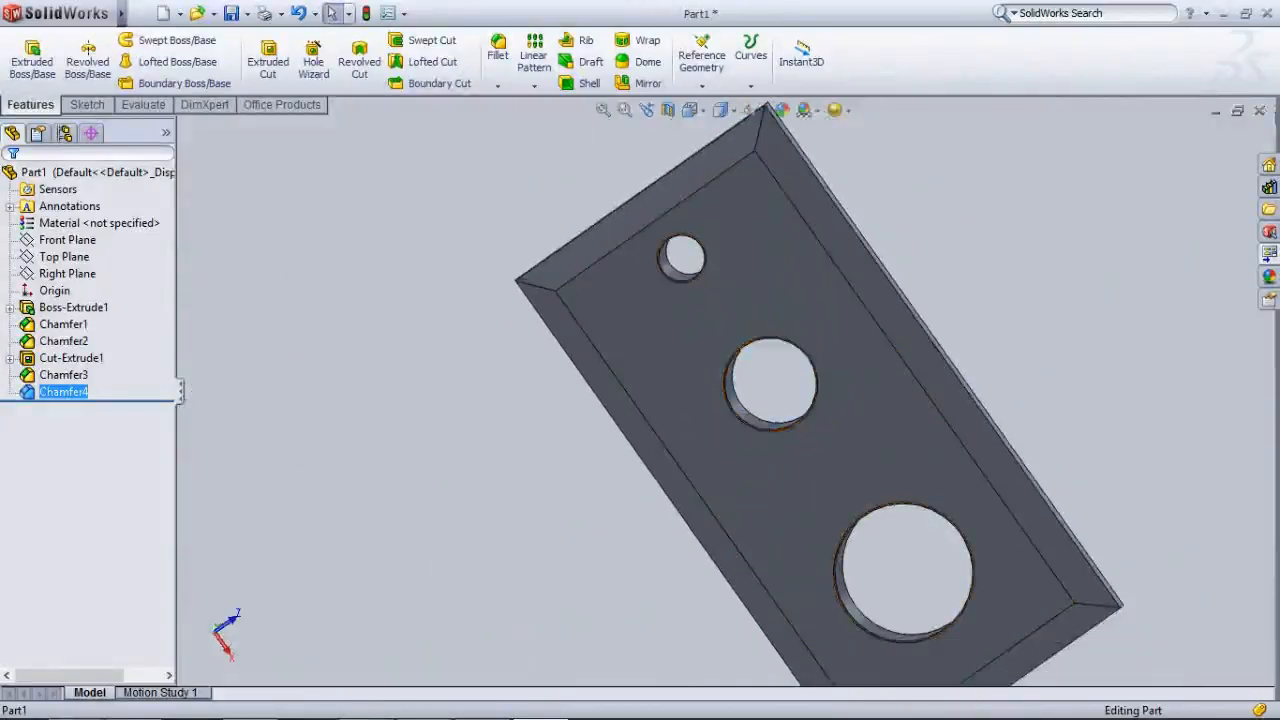
scroll(740, 400, down, 6)
scroll(740, 400, up, 2)
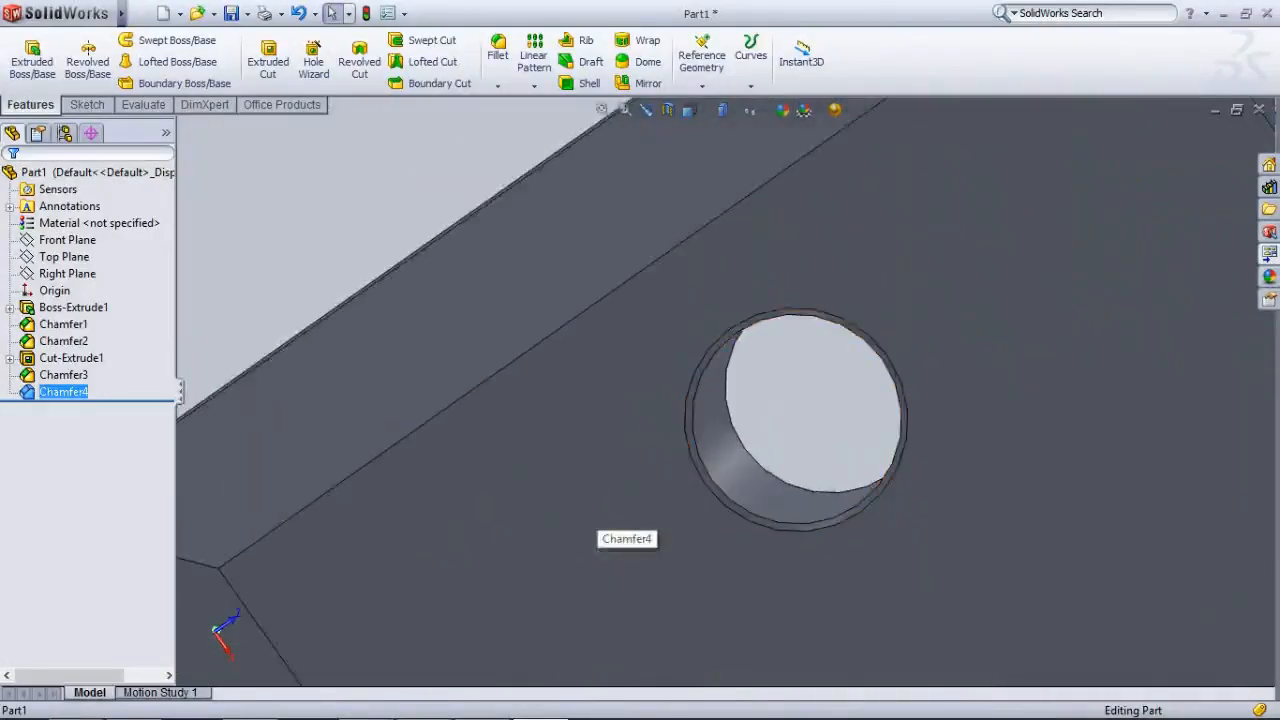
scroll(715, 489, up, 1)
Inspect the top-side chamfers of the three holes and the block's outer edges from several angles
middle_drag(715, 489, 900, 494)
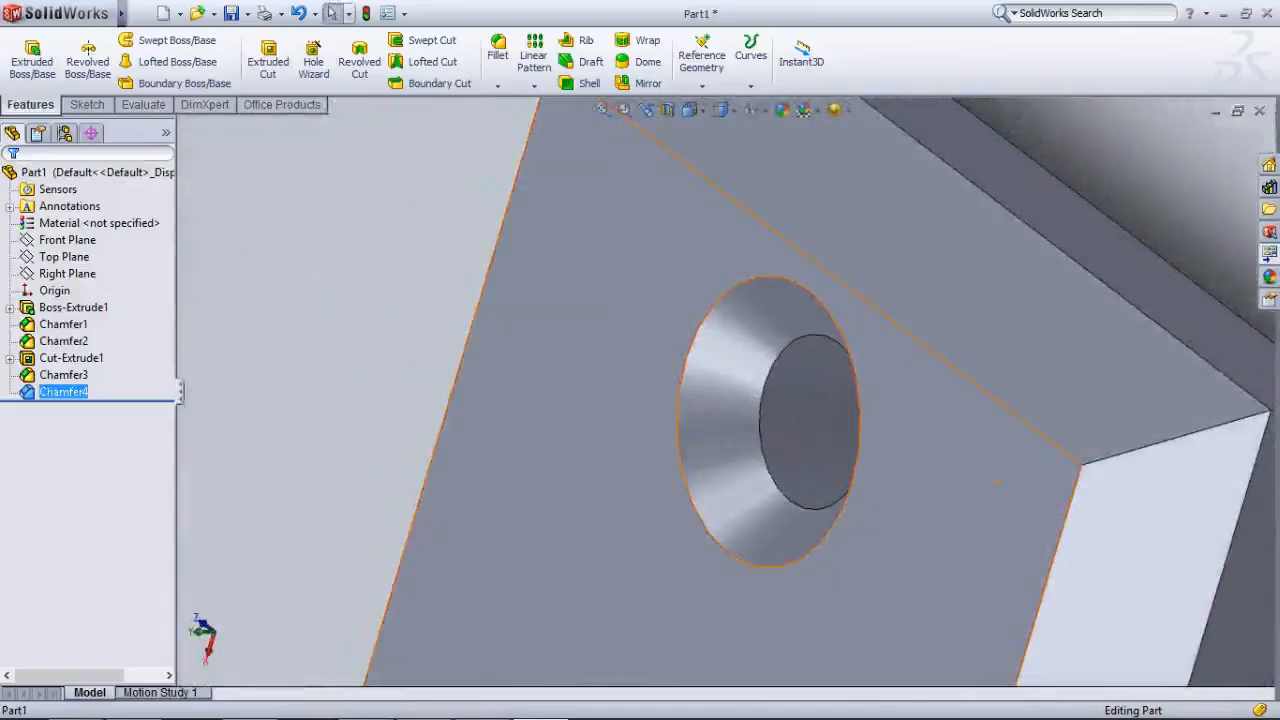
scroll(953, 512, down, 3)
scroll(850, 455, up, 8)
scroll(690, 515, down, 4)
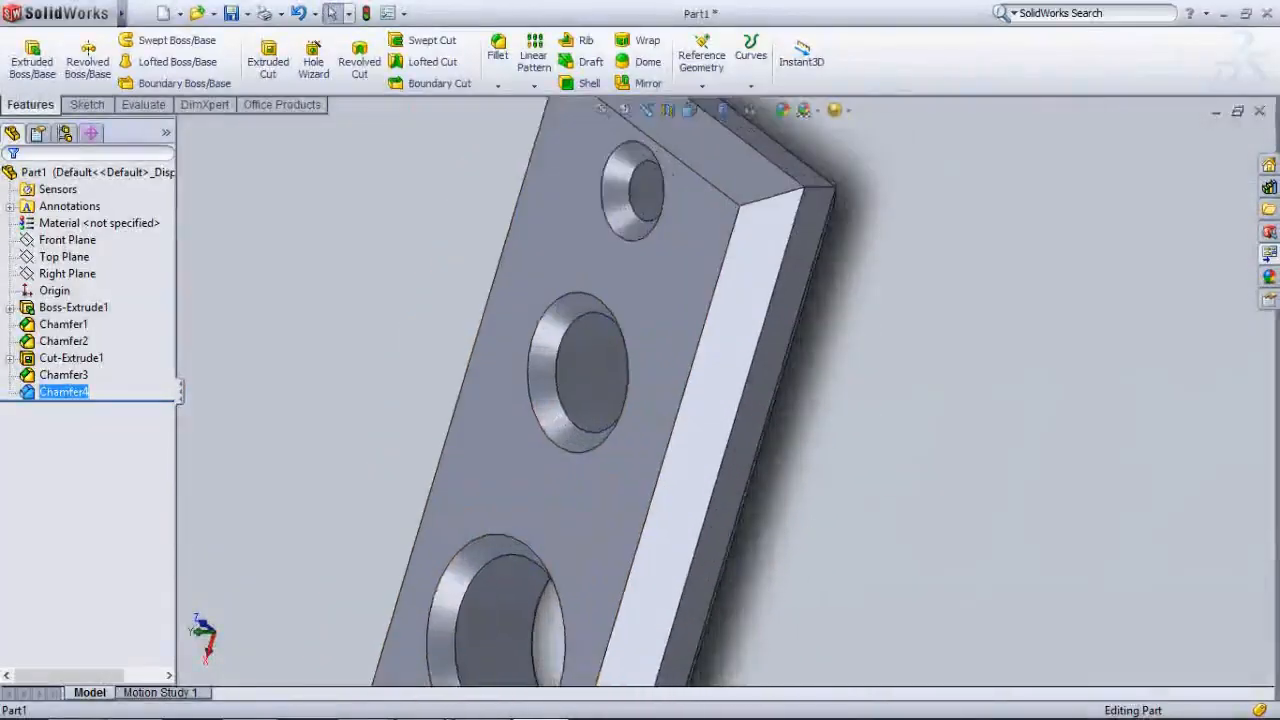
middle_drag(610, 500, 730, 475)
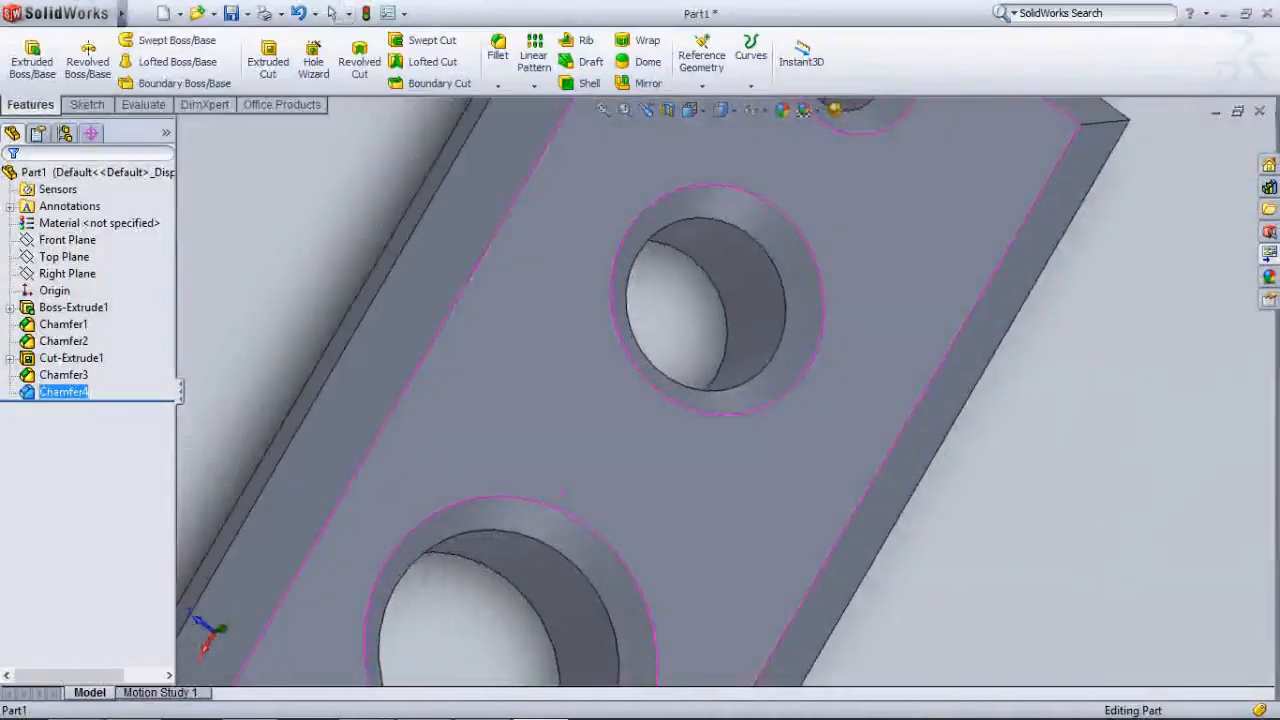
scroll(675, 470, down, 3)
scroll(675, 475, up, 7)
scroll(666, 425, down, 3)
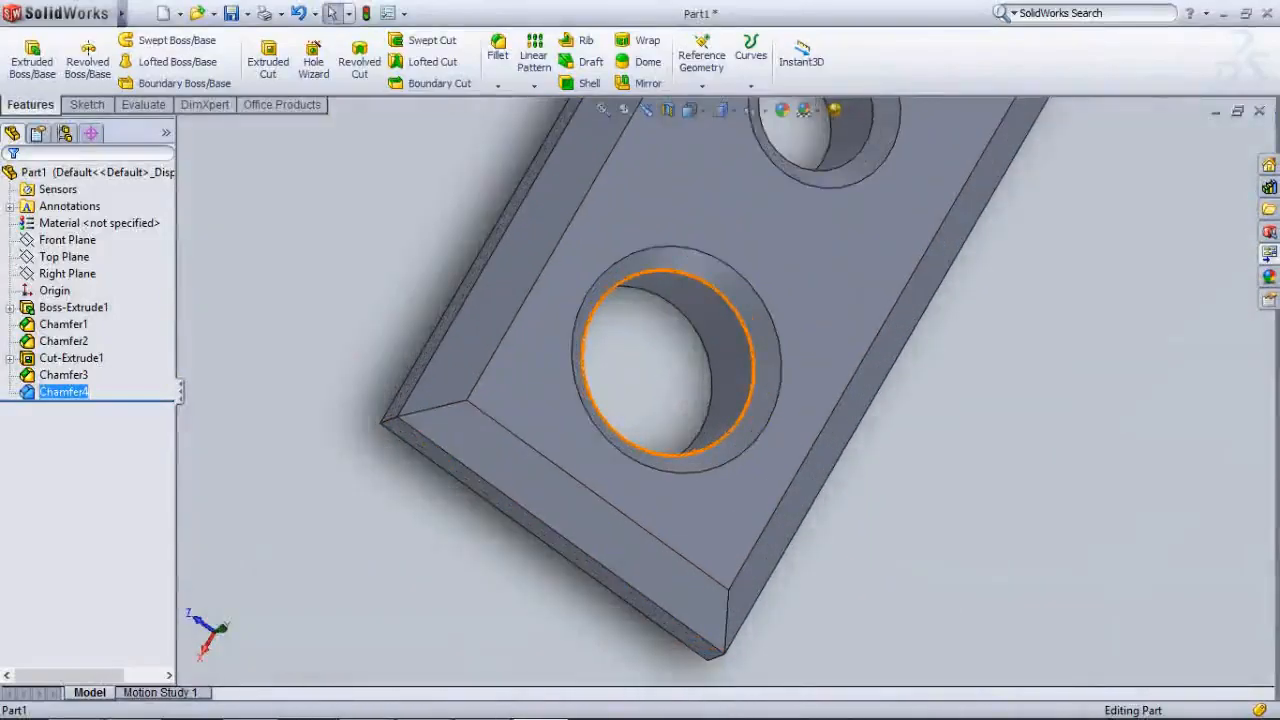
middle_drag(680, 430, 670, 390)
scroll(715, 390, up, 7)
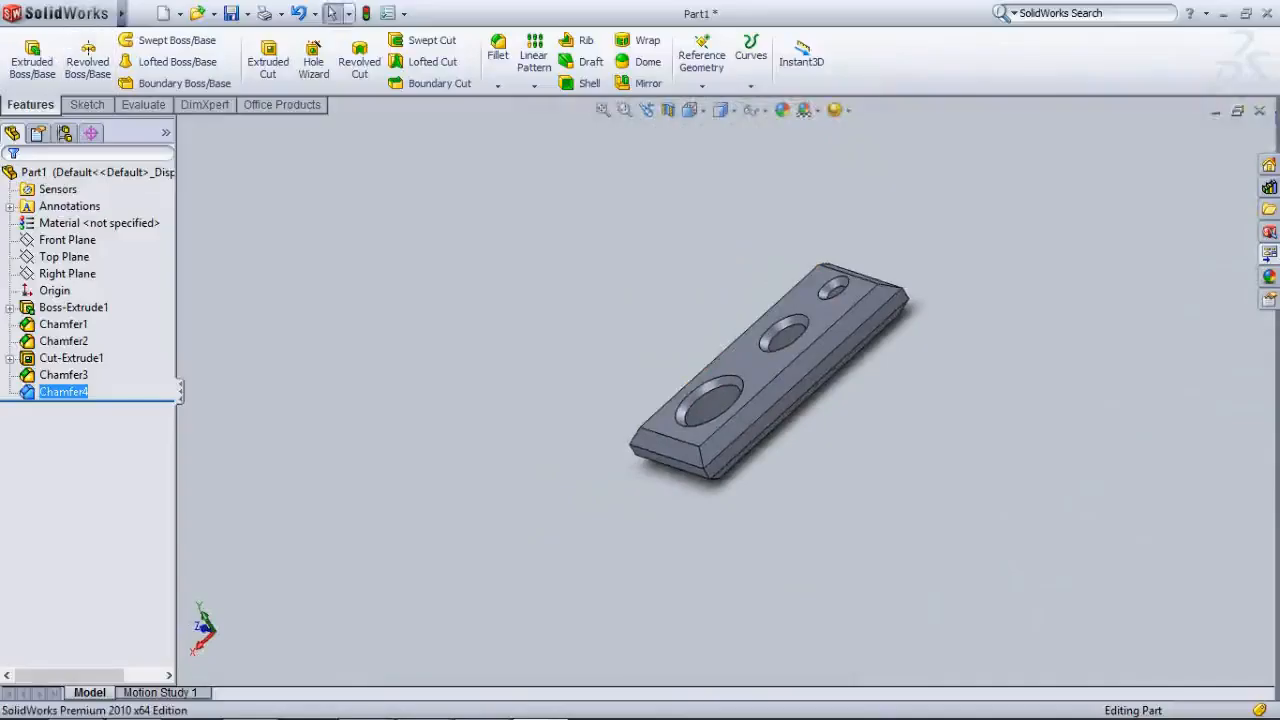
scroll(750, 375, up, 2)
scroll(800, 345, down, 6)
middle_drag(800, 345, 788, 305)
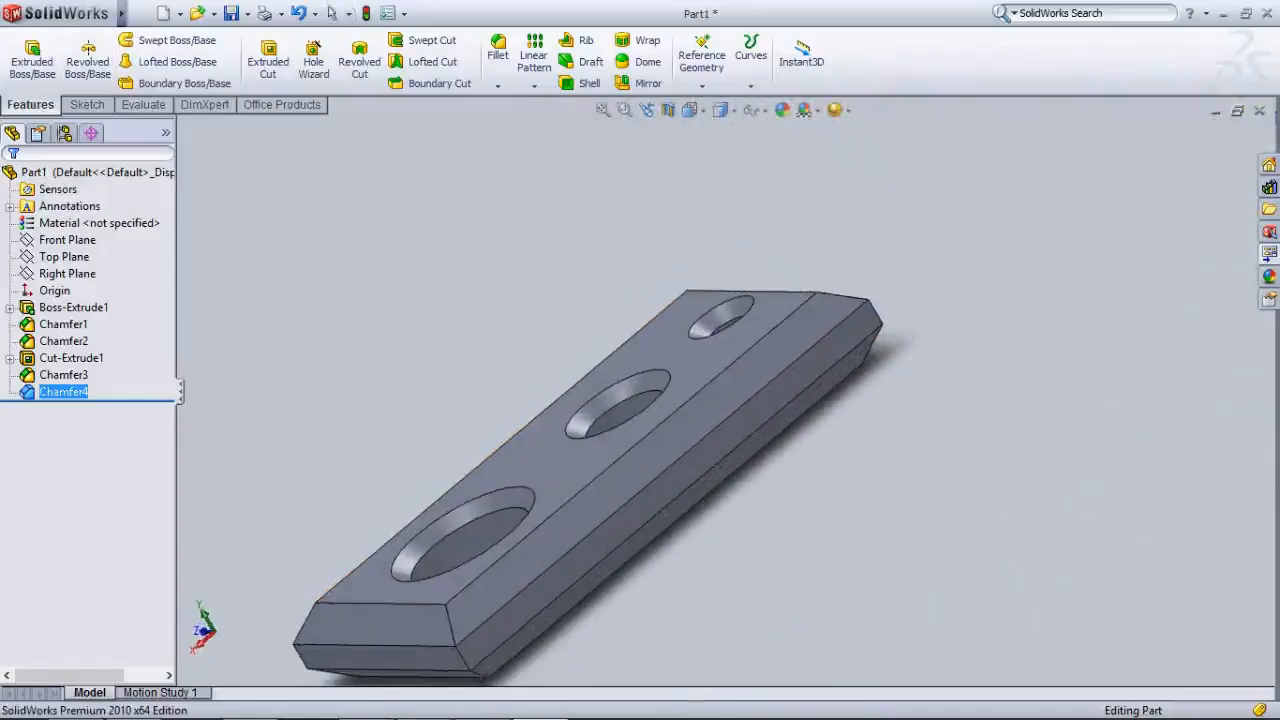
middle_drag(580, 390, 655, 435)
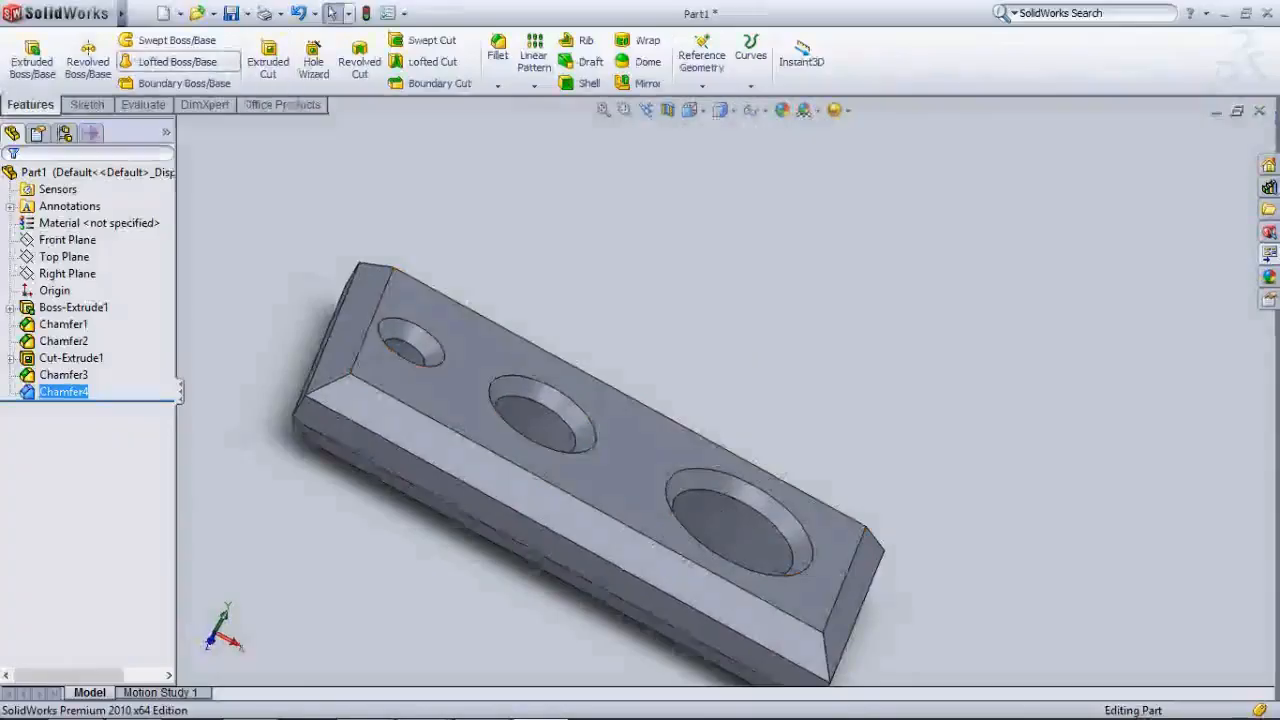
Save the part as "Base flat fixture" in the Solid Workks 2005 folder
click(232, 13)
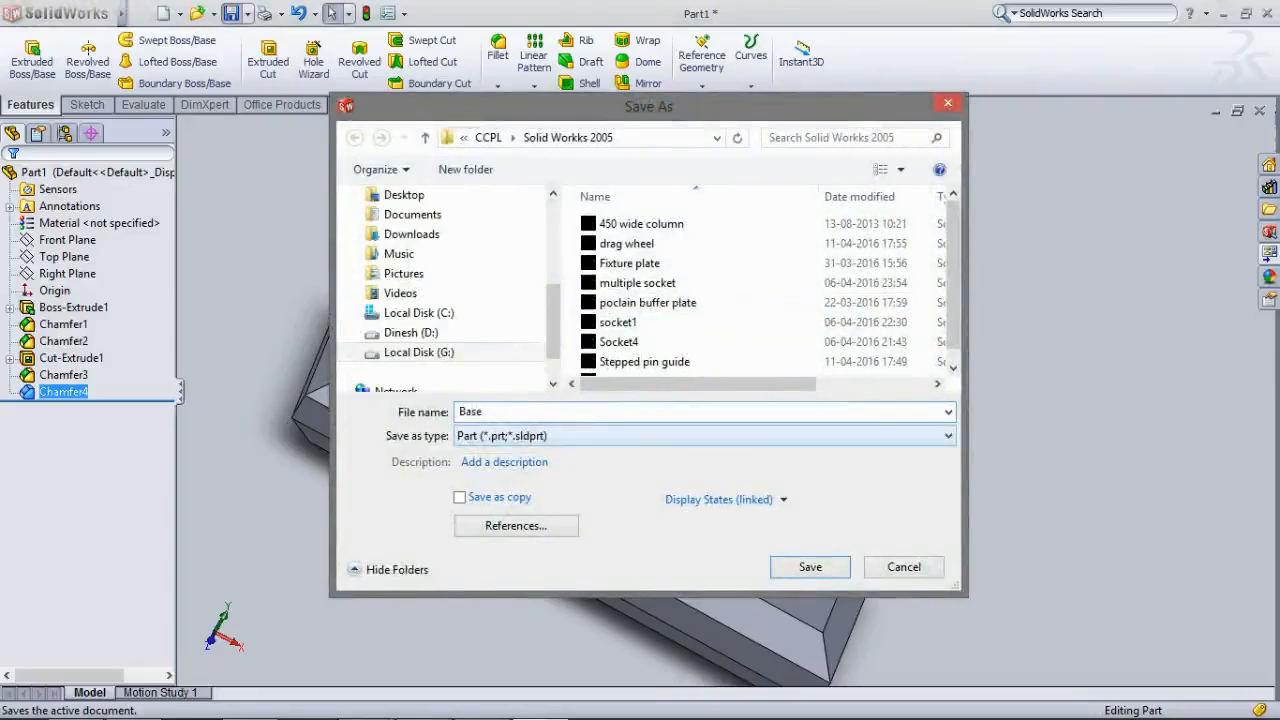
key(Return)
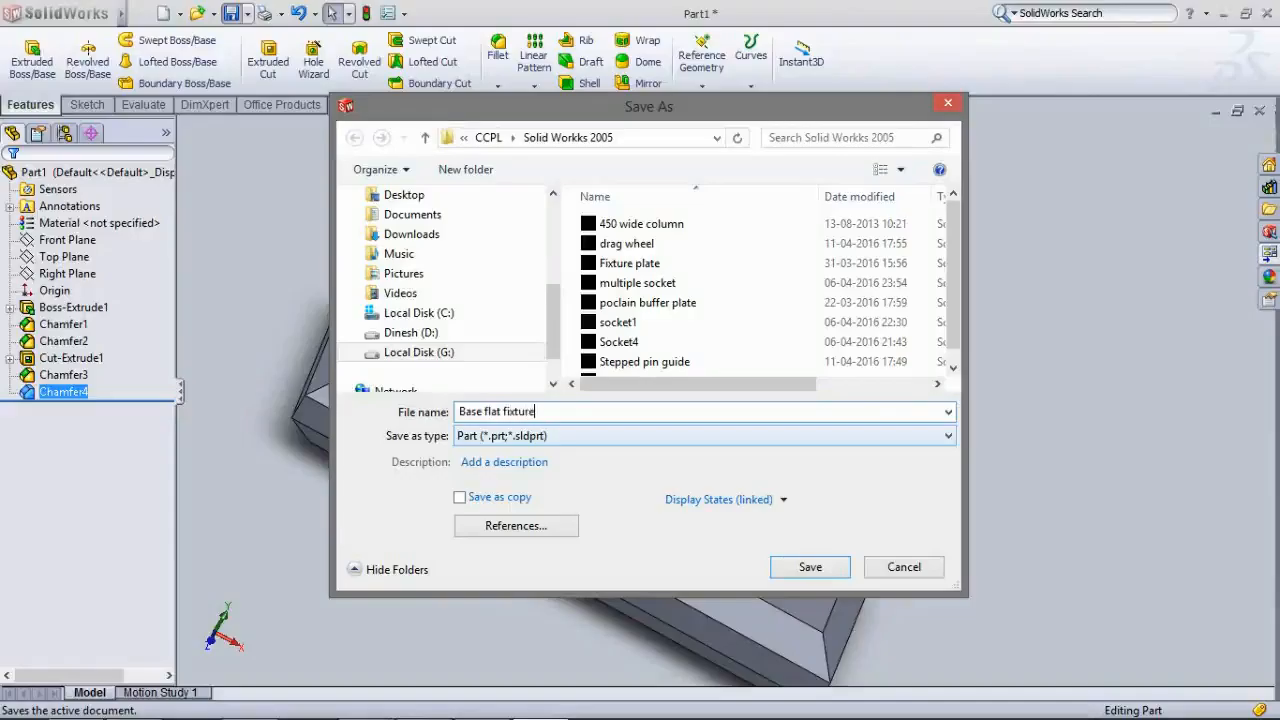
key(Return)
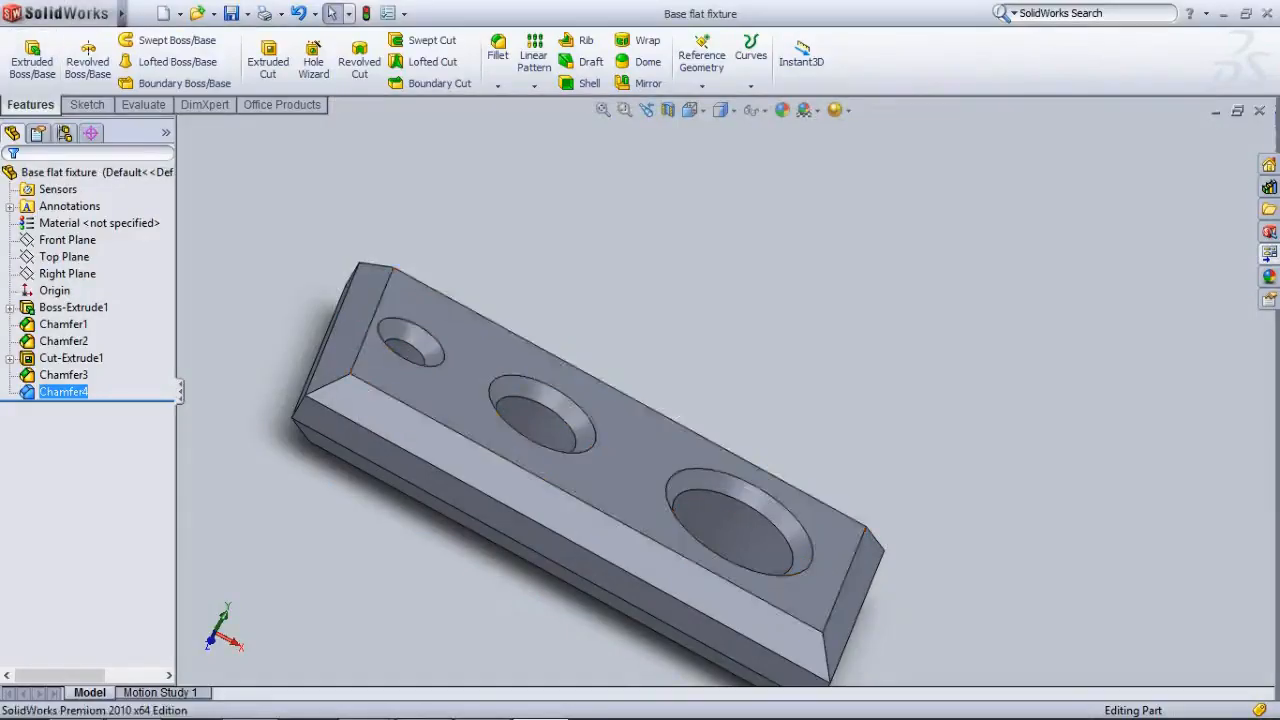
Create a drawing from the part with the Drawing template and a standard A3 (ISO) sheet
mouse_move(530, 500)
middle_down()
mouse_move(610, 545)
mouse_move(525, 535)
mouse_move(610, 490)
mouse_move(500, 480)
mouse_move(490, 575)
mouse_move(585, 560)
mouse_move(515, 545)
mouse_move(820, 520)
mouse_move(540, 530)
mouse_move(550, 526)
middle_up()
scroll(525, 555, up, 2)
click(179, 13)
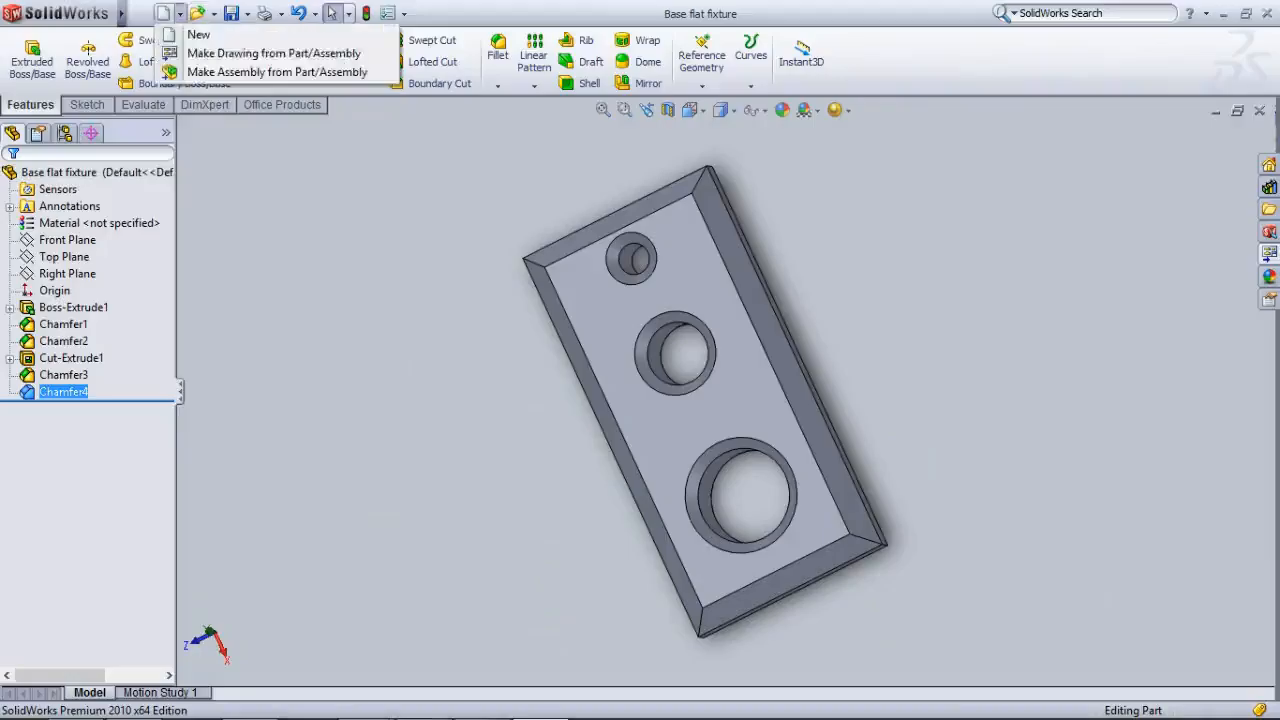
click(250, 53)
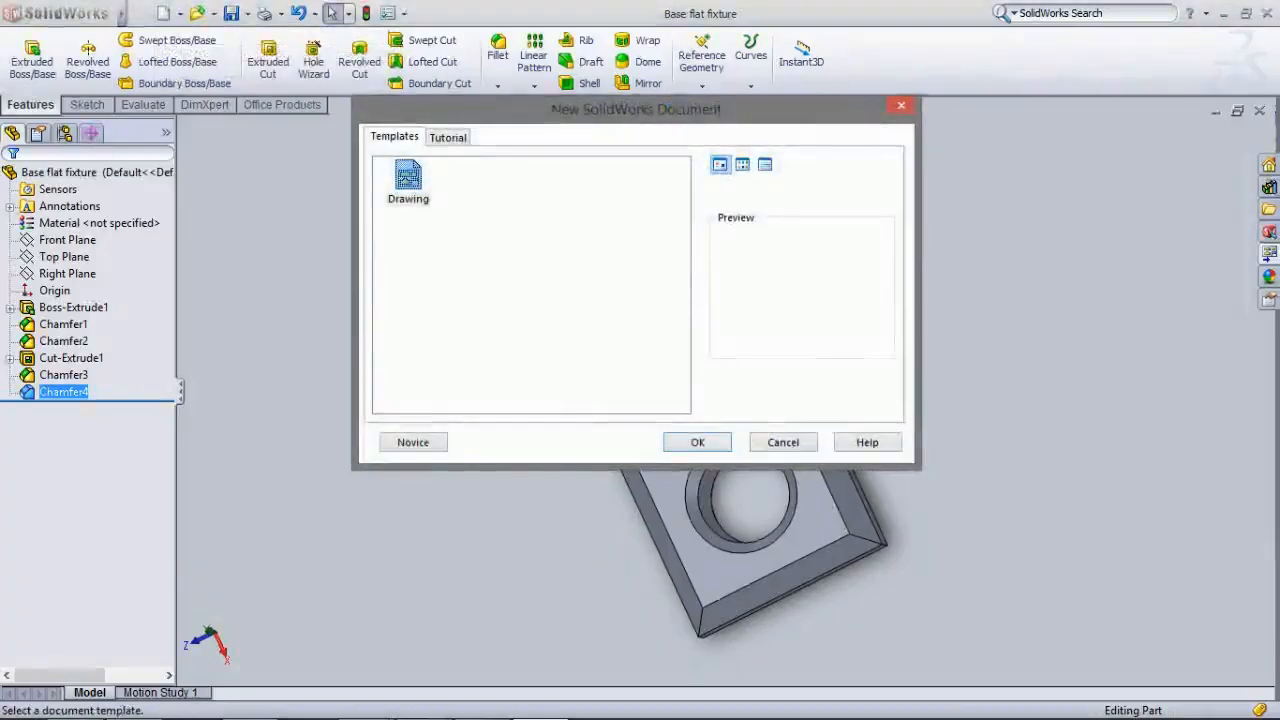
click(698, 442)
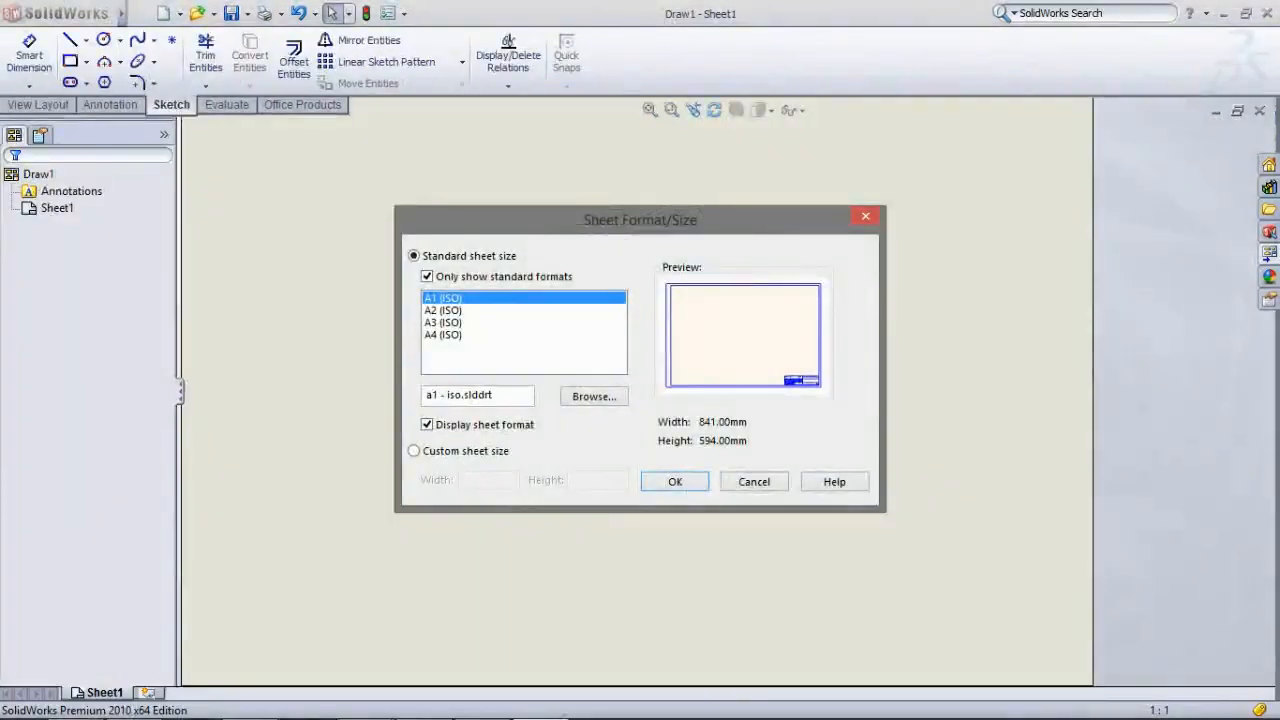
click(443, 323)
click(675, 482)
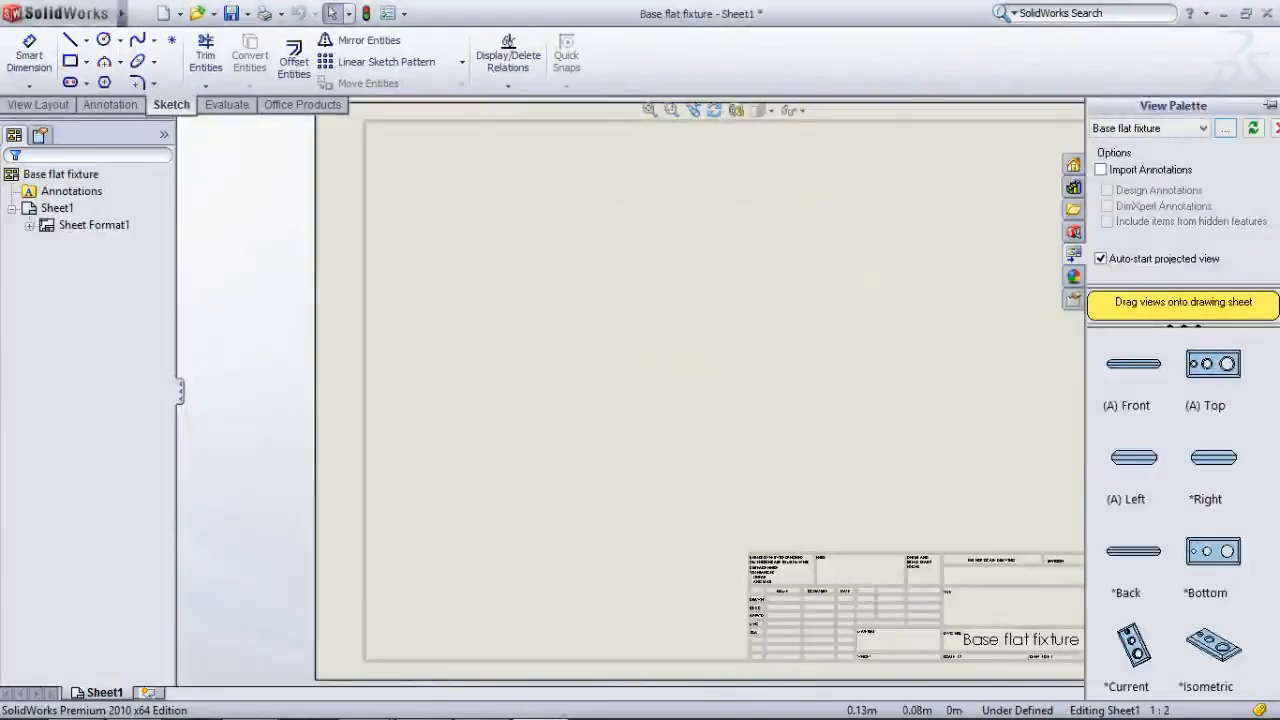
Examine the drawing sheet's title block, including the drawing number, sheet size, scale, tolerance and signature fields
scroll(953, 562, down, 5)
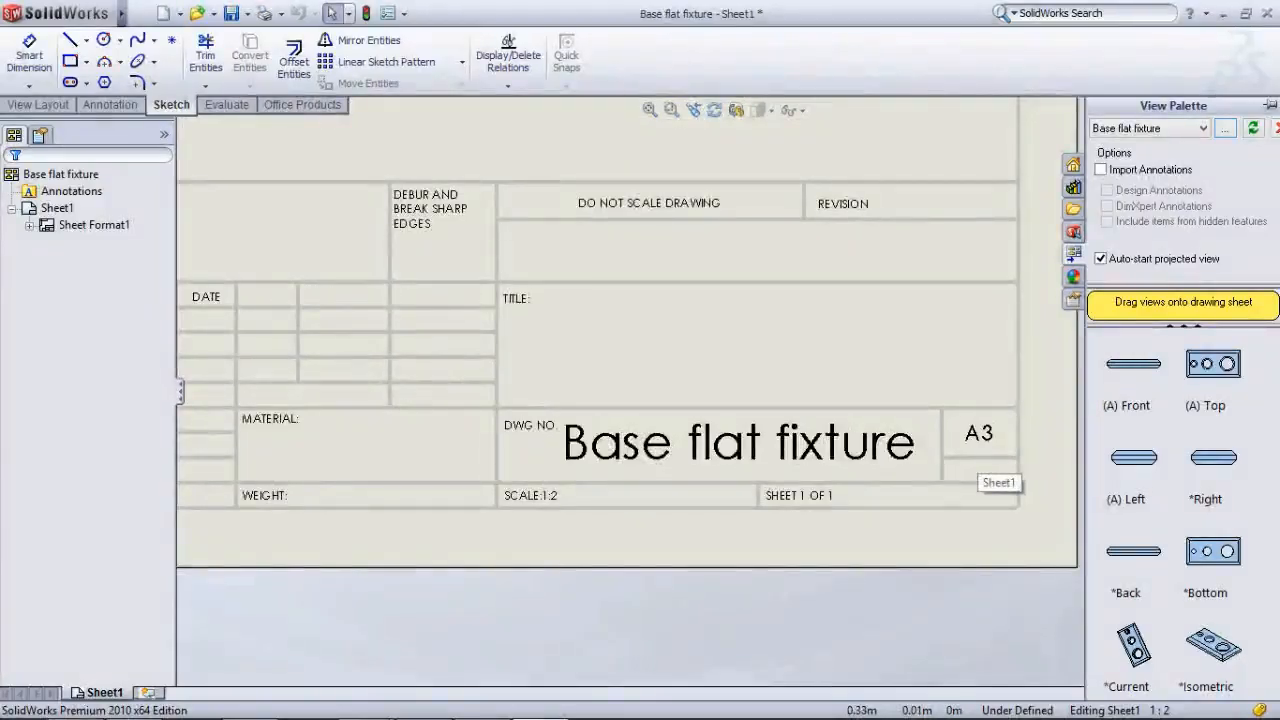
scroll(960, 456, up, 5)
scroll(425, 432, down, 6)
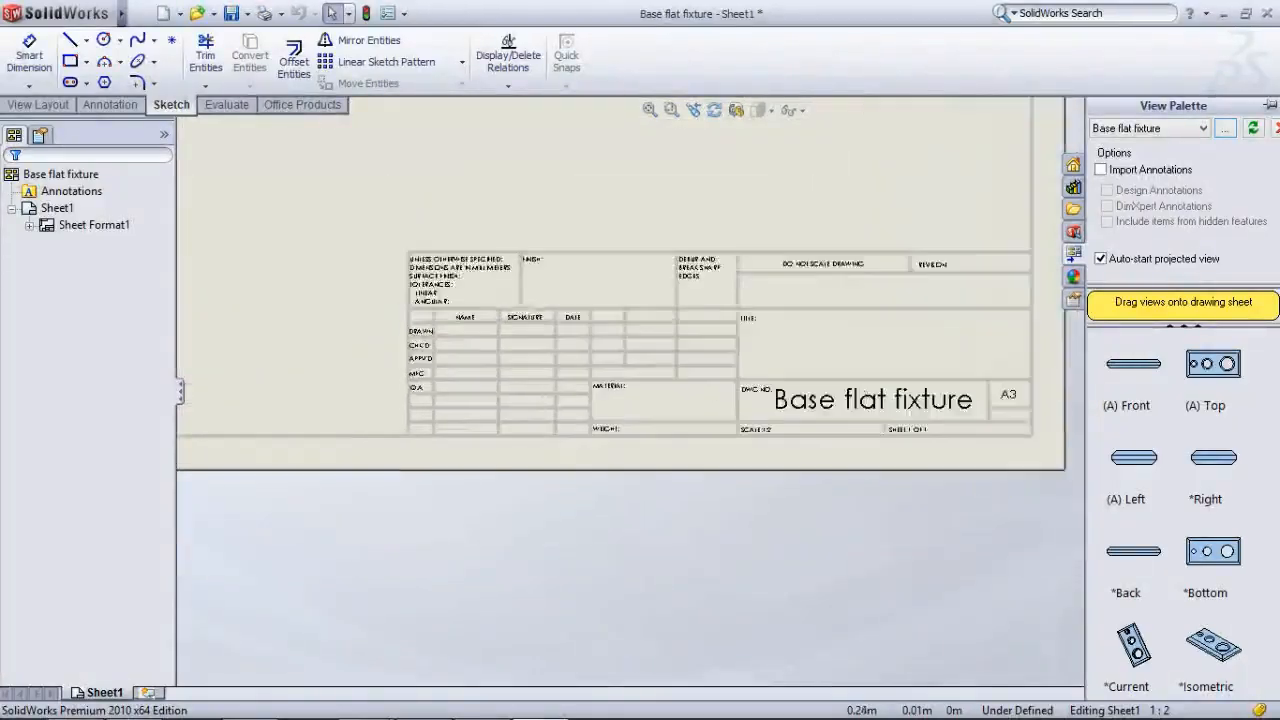
scroll(680, 455, up, 3)
scroll(680, 455, down, 5)
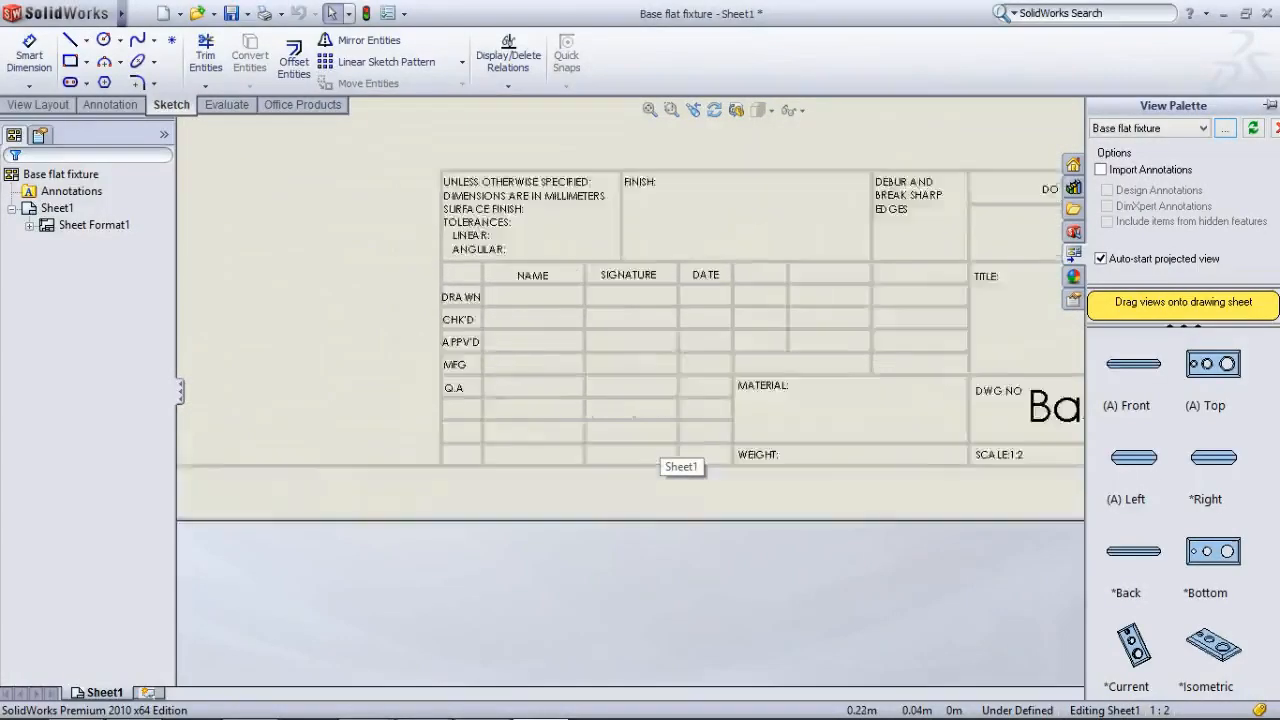
scroll(680, 455, up, 3)
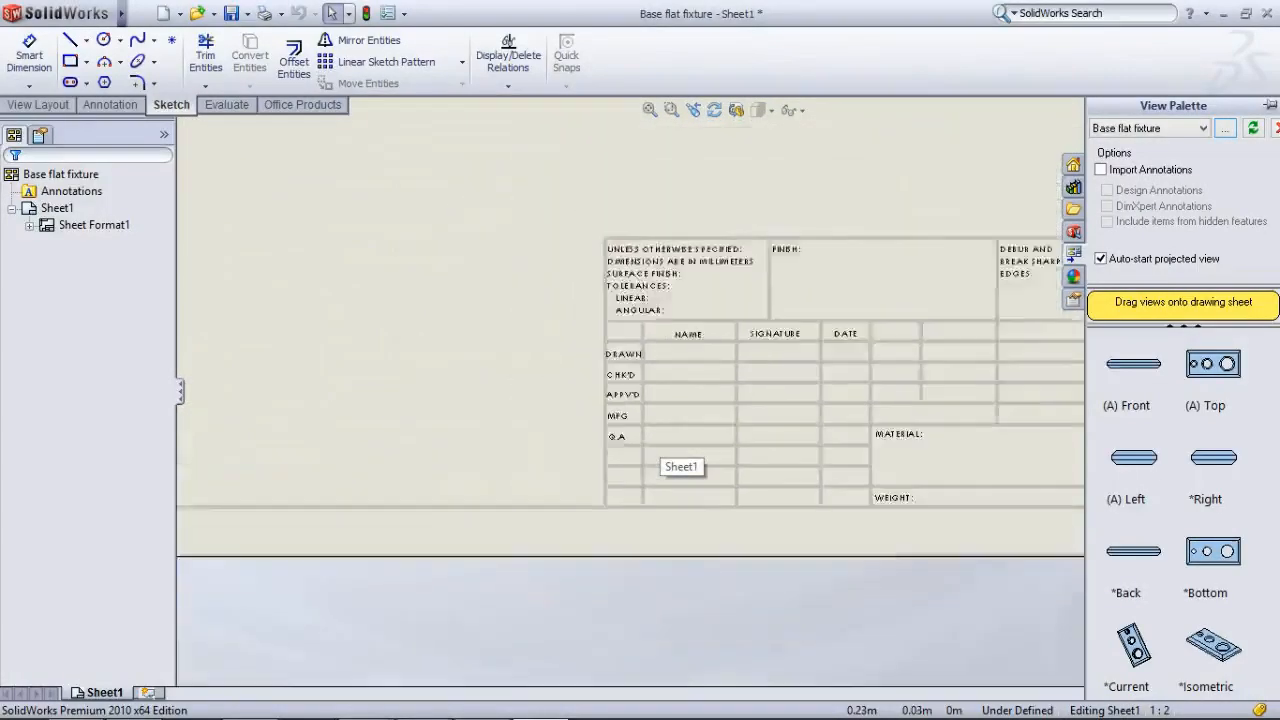
scroll(680, 455, down, 2)
scroll(670, 450, down, 2)
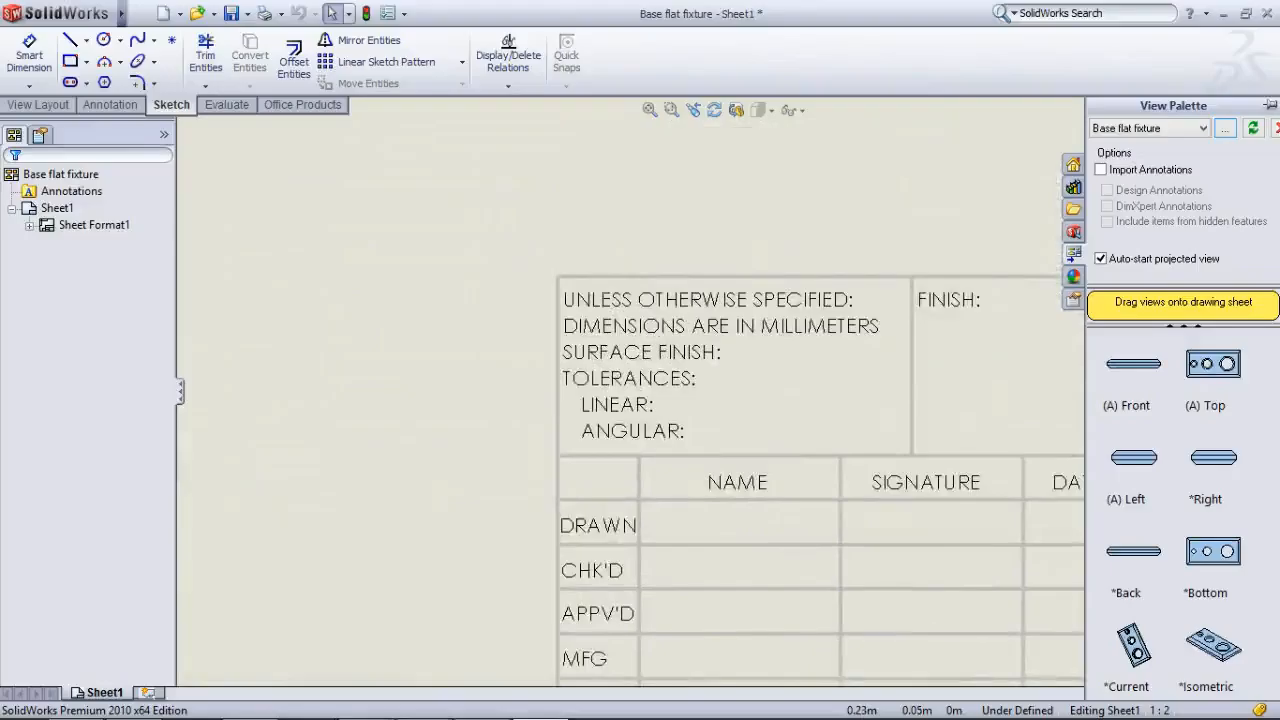
scroll(650, 380, up, 3)
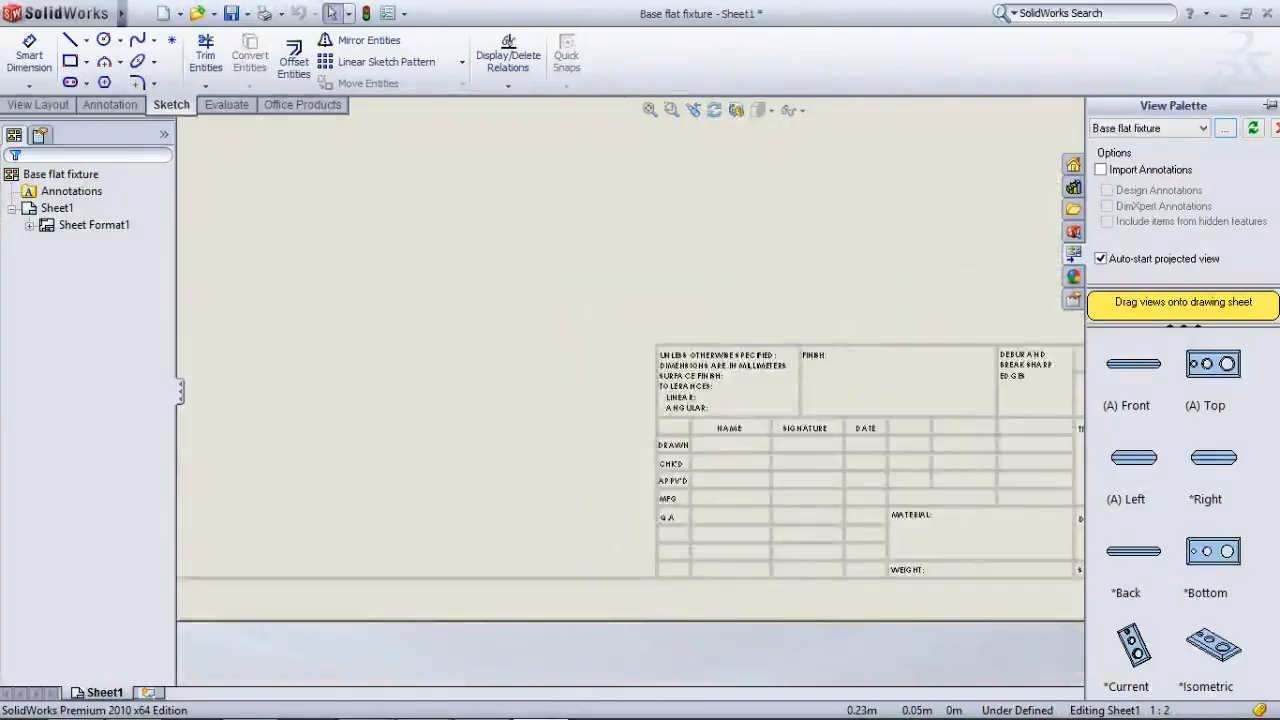
scroll(650, 380, down, 2)
scroll(723, 393, up, 3)
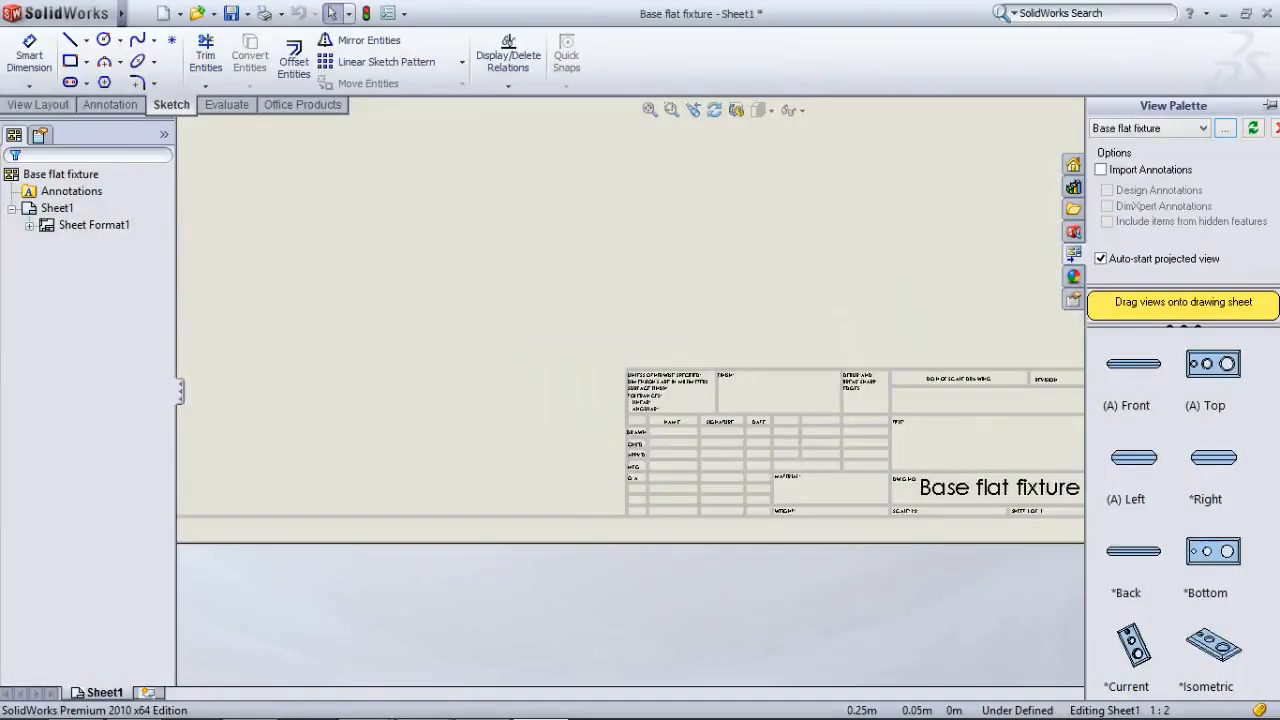
scroll(723, 389, up, 3)
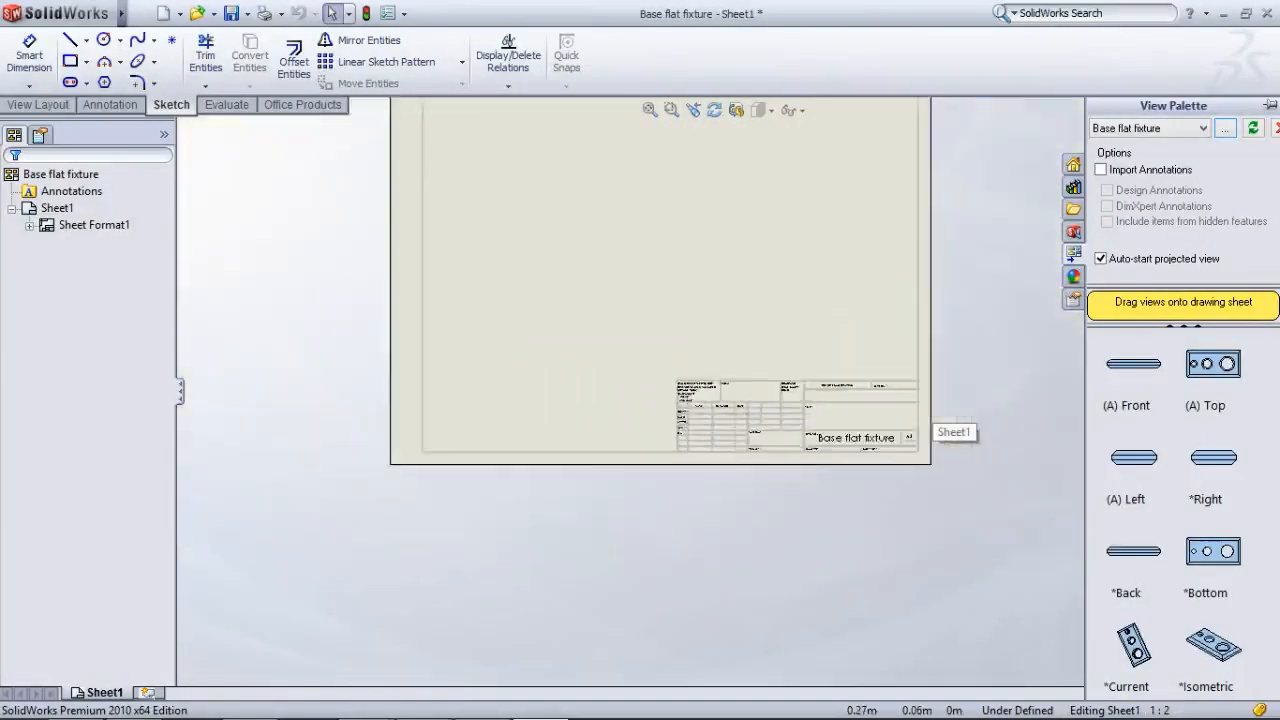
Place the part's top view on the upper sheet area, with projected views below it, to its left and diagonally at lower left
scroll(928, 416, down, 4)
scroll(928, 416, up, 7)
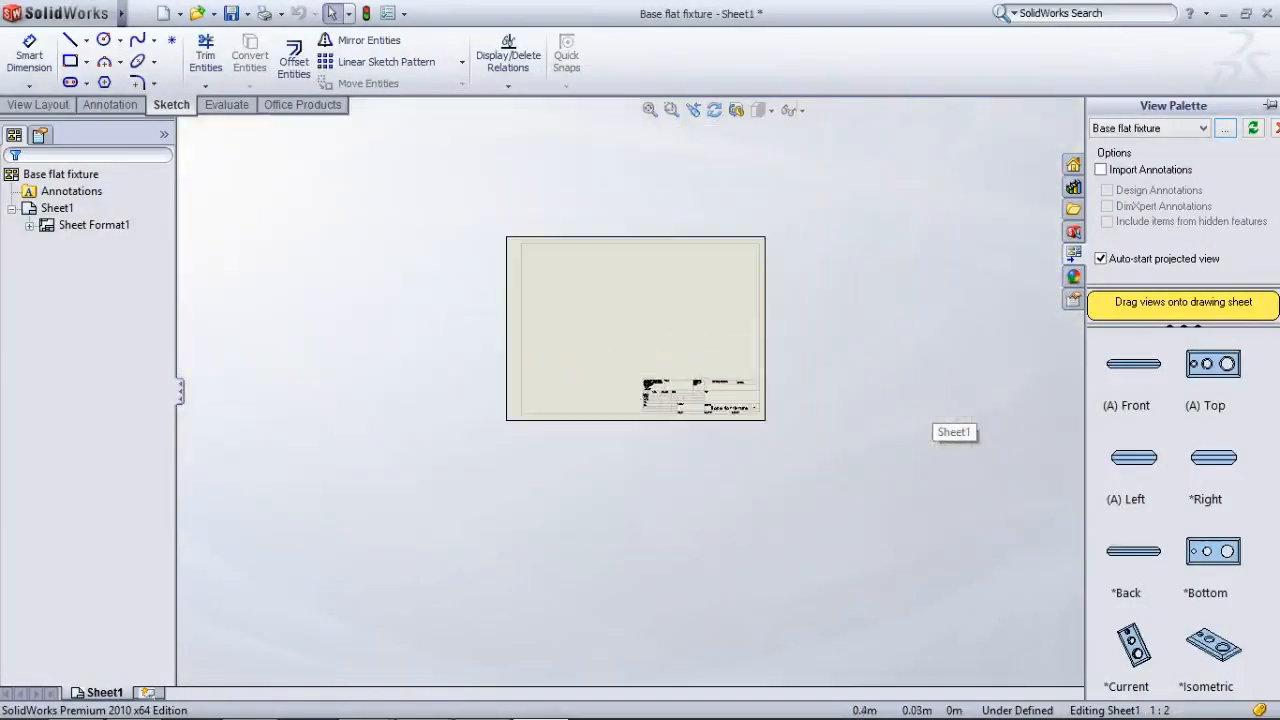
scroll(700, 248, down, 2)
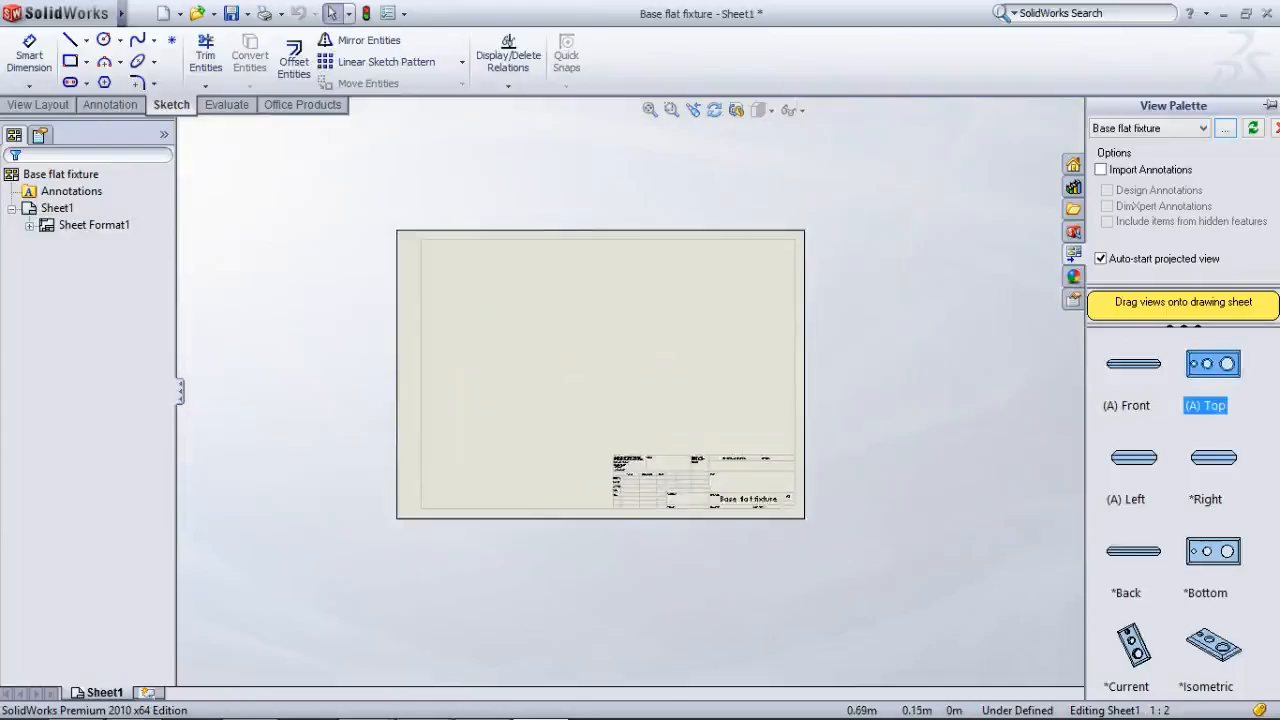
drag(1213, 363, 589, 318)
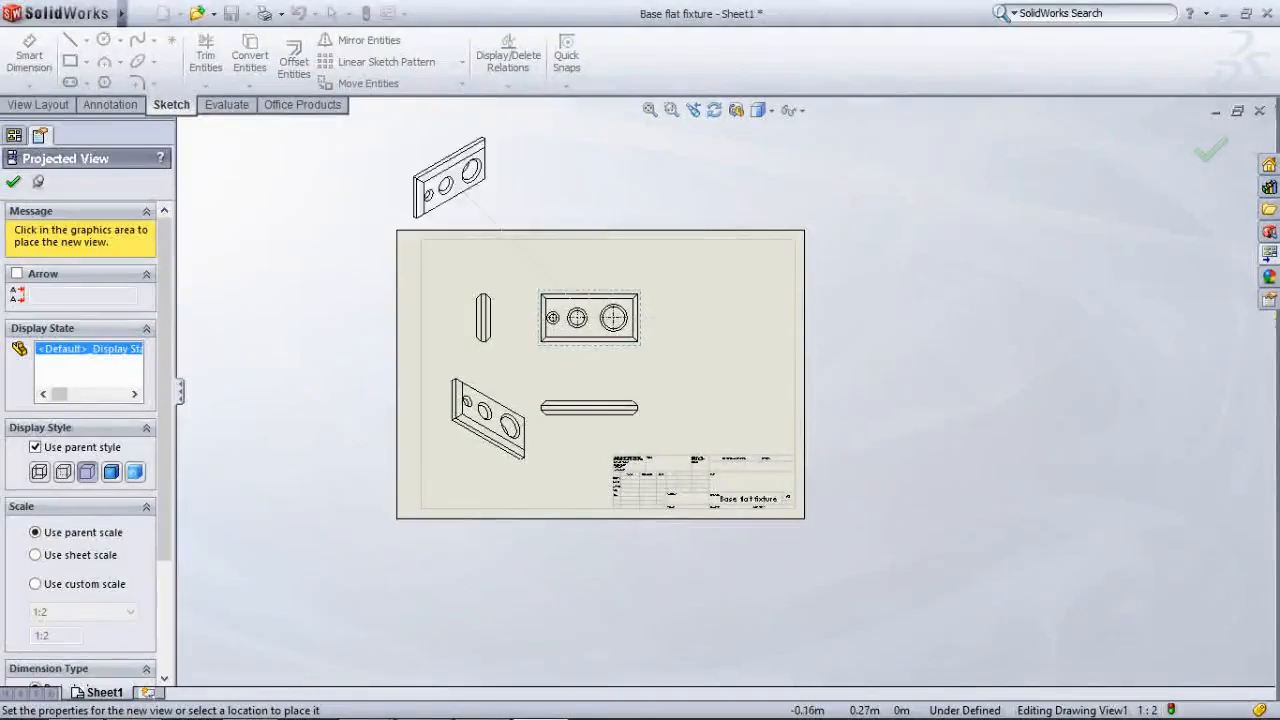
click(13, 182)
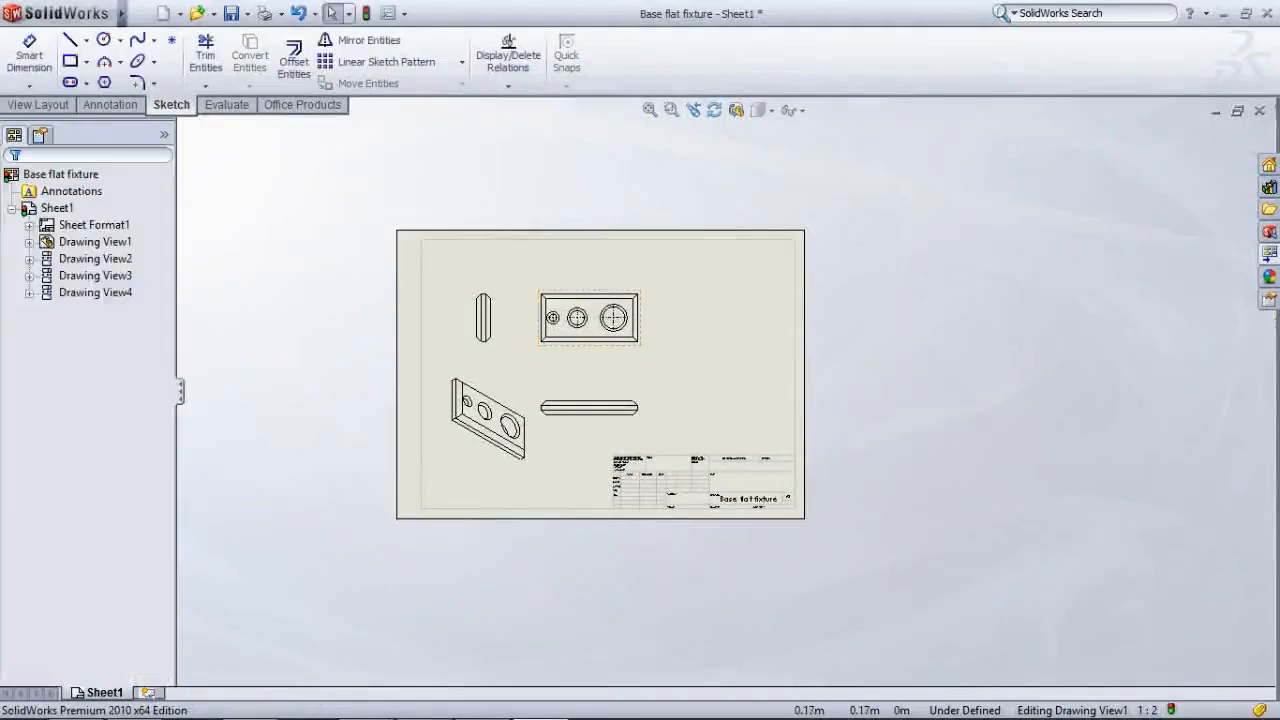
Examine the four placed drawing views and their layout on the sheet, including the holes and chamfer lines in the top view
scroll(580, 320, down, 7)
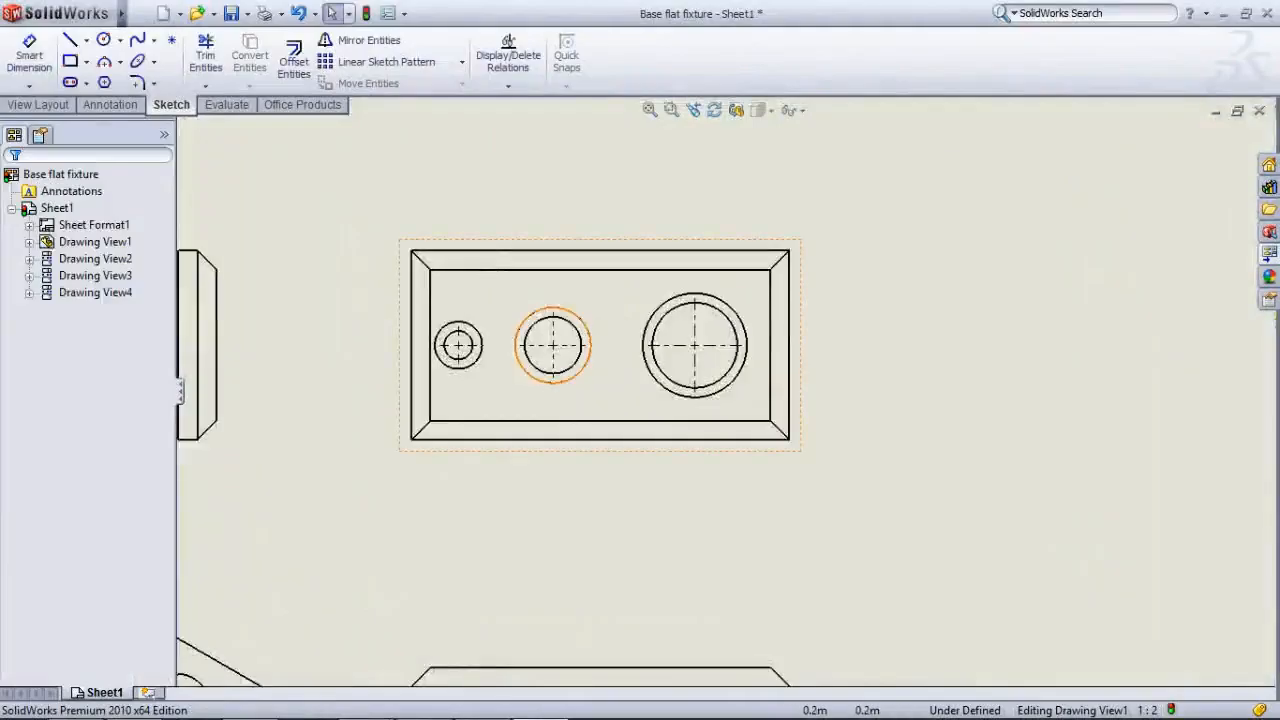
scroll(580, 320, up, 6)
scroll(687, 504, down, 2)
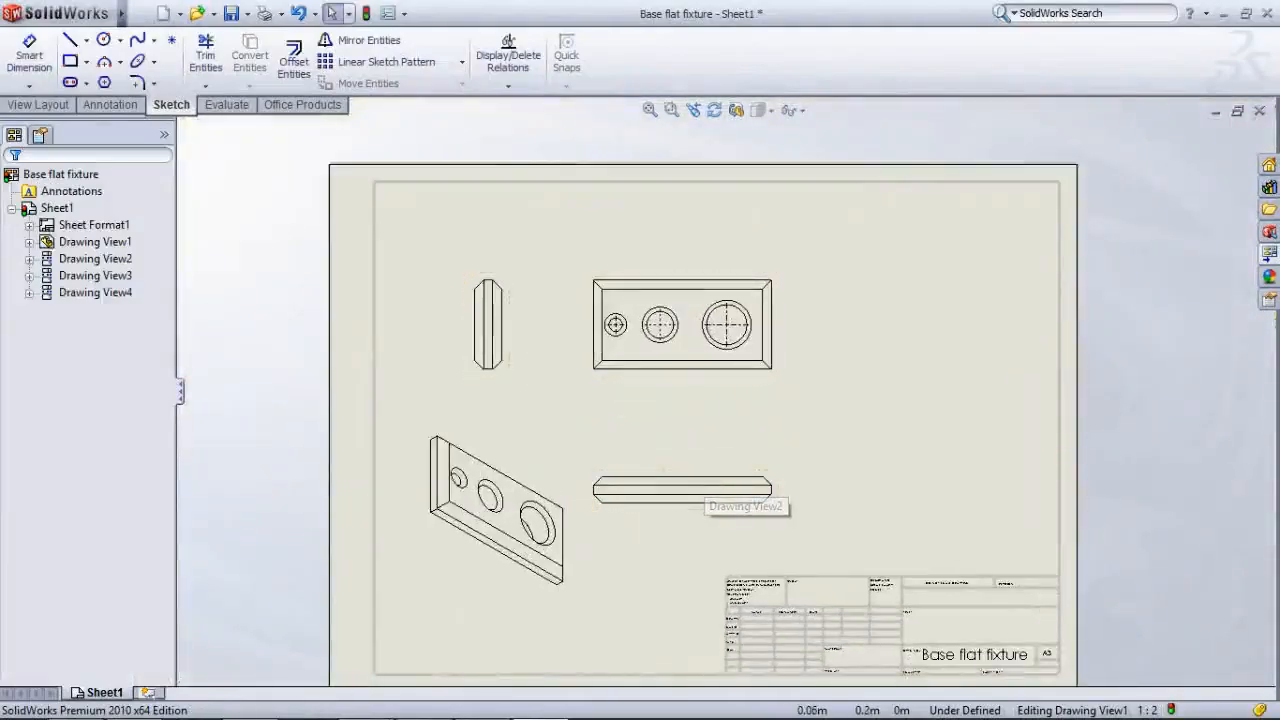
scroll(585, 415, down, 3)
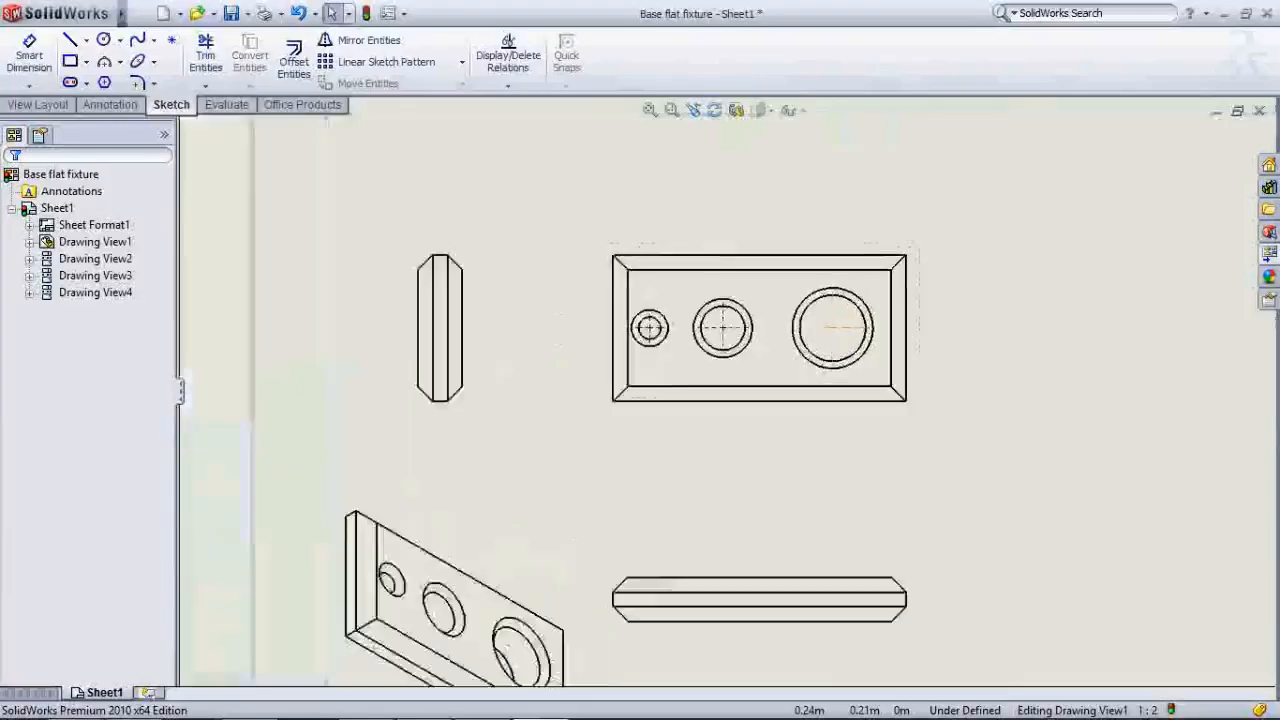
scroll(668, 412, up, 5)
scroll(668, 412, up, 3)
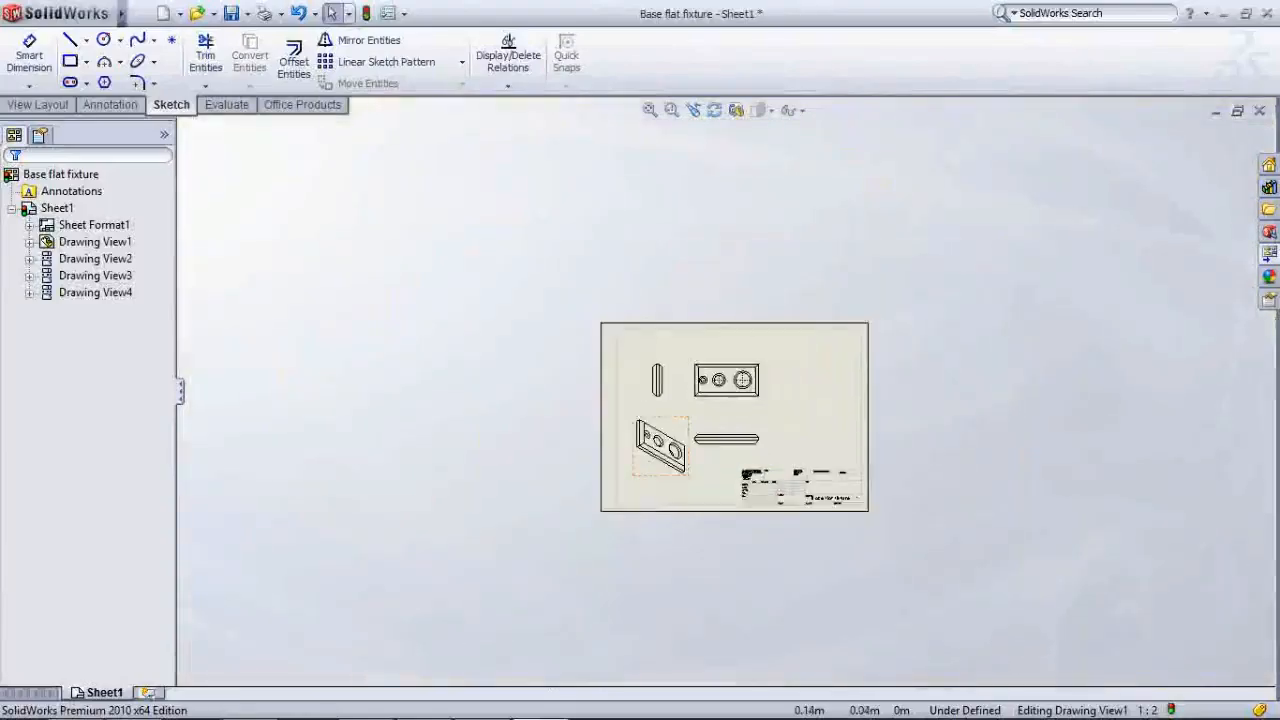
scroll(735, 395, down, 2)
scroll(740, 408, up, 1)
scroll(542, 387, down, 2)
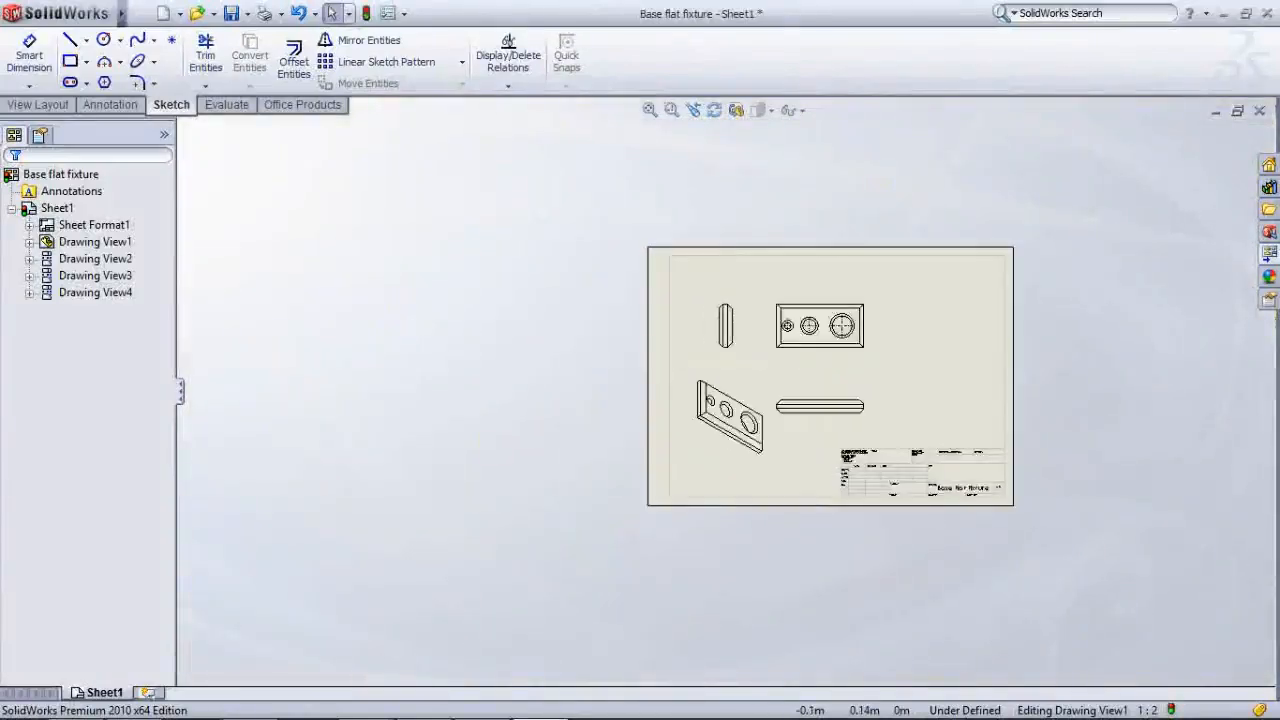
scroll(542, 387, up, 8)
click(1268, 253)
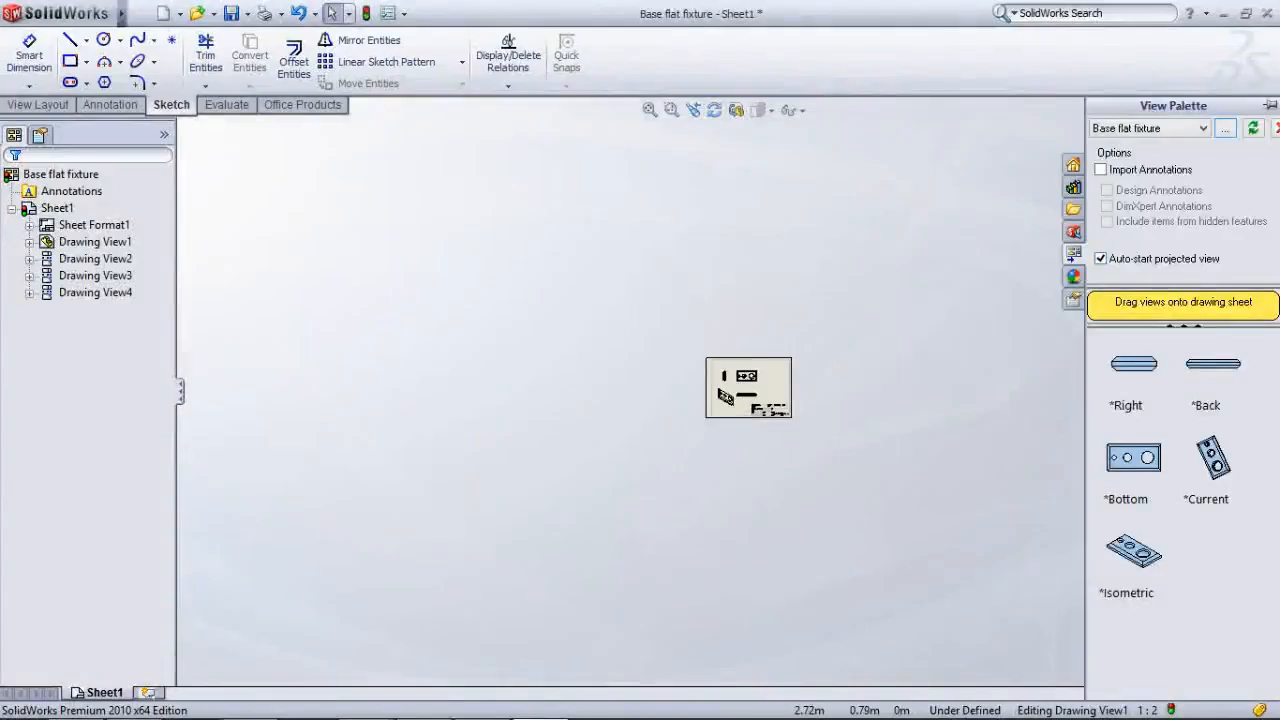
click(1203, 128)
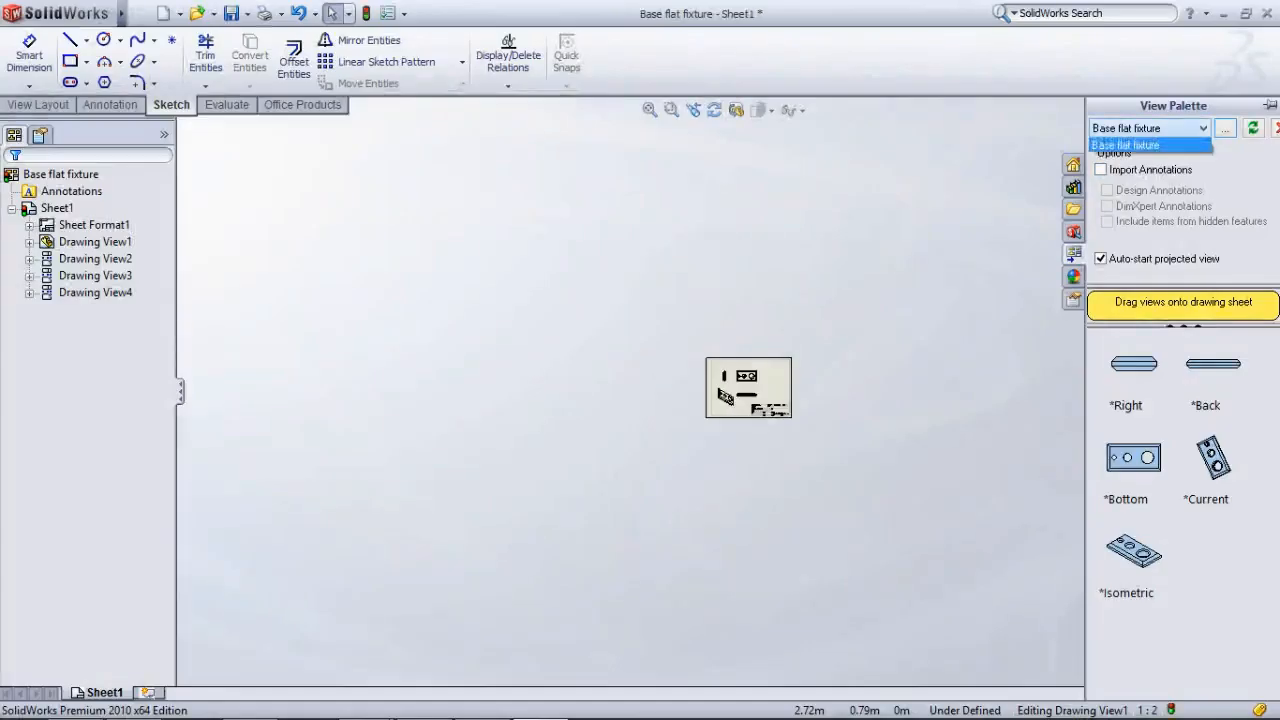
click(1203, 128)
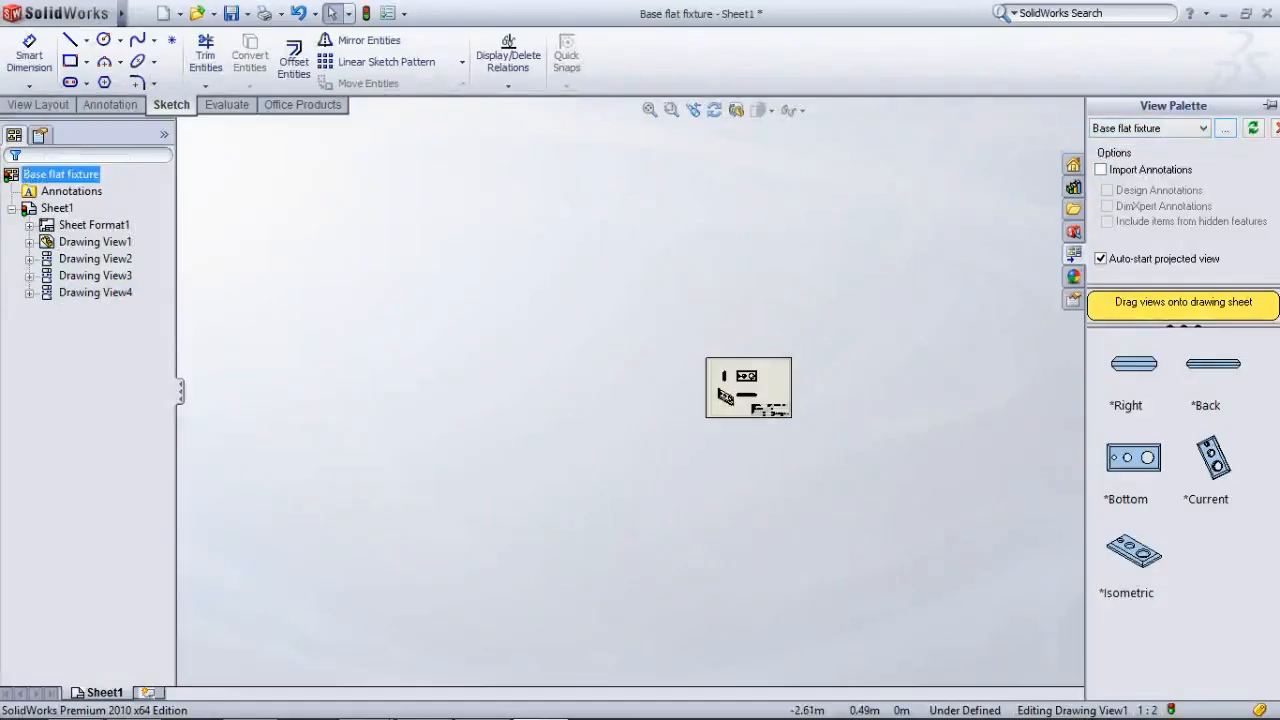
Expand the top view's Base flat fixture feature tree and highlight Chamfer4, Chamfer3 and Chamfer1 to inspect their edges in the view
click(61, 174)
click(95, 259)
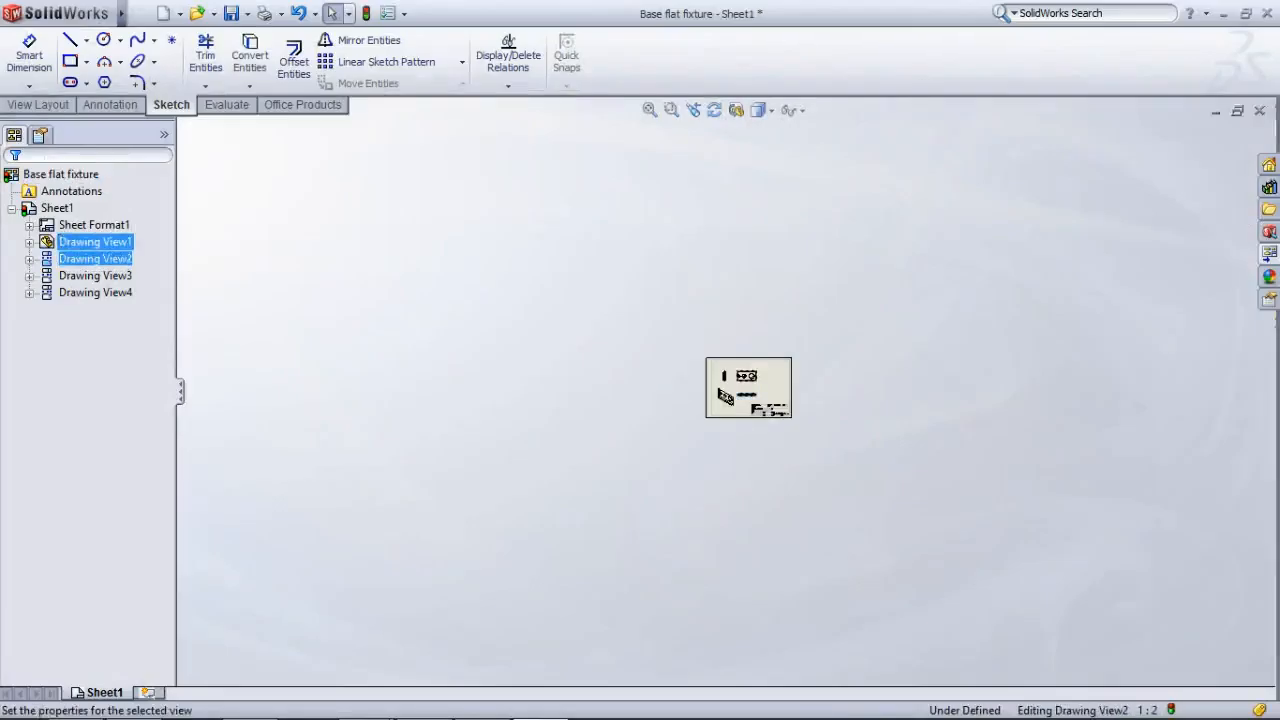
click(95, 242)
click(30, 242)
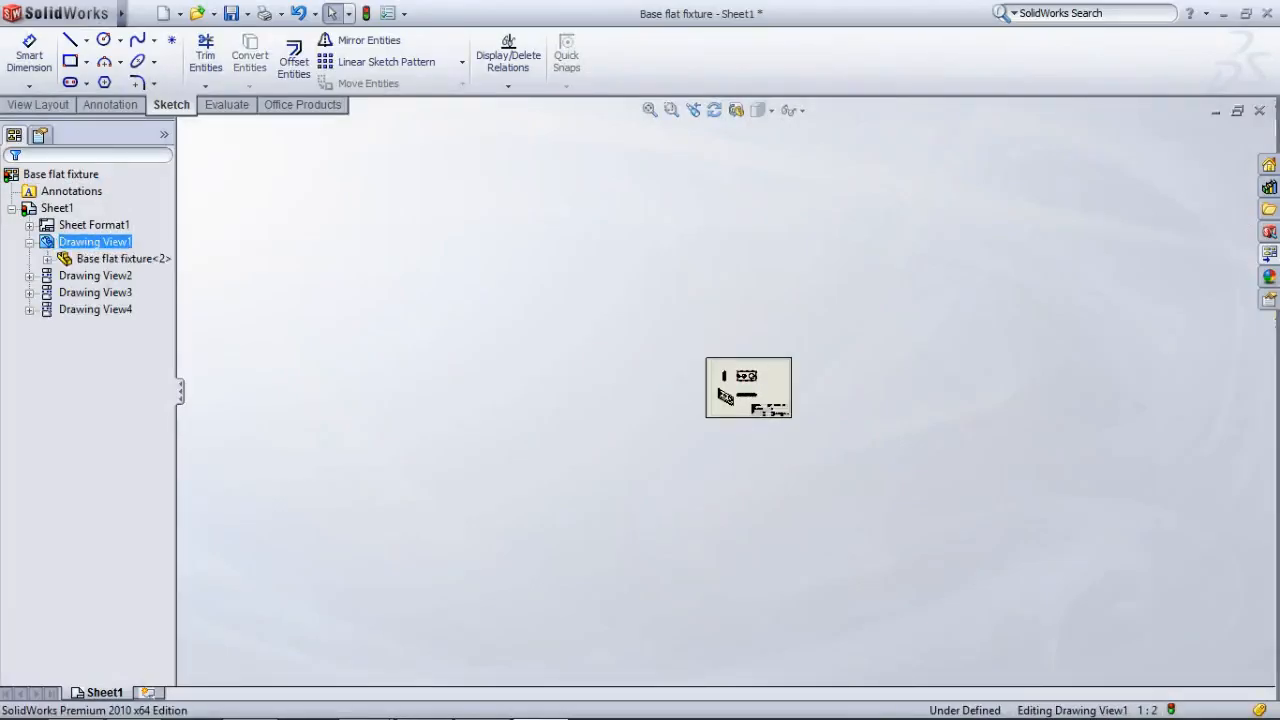
click(123, 259)
click(47, 259)
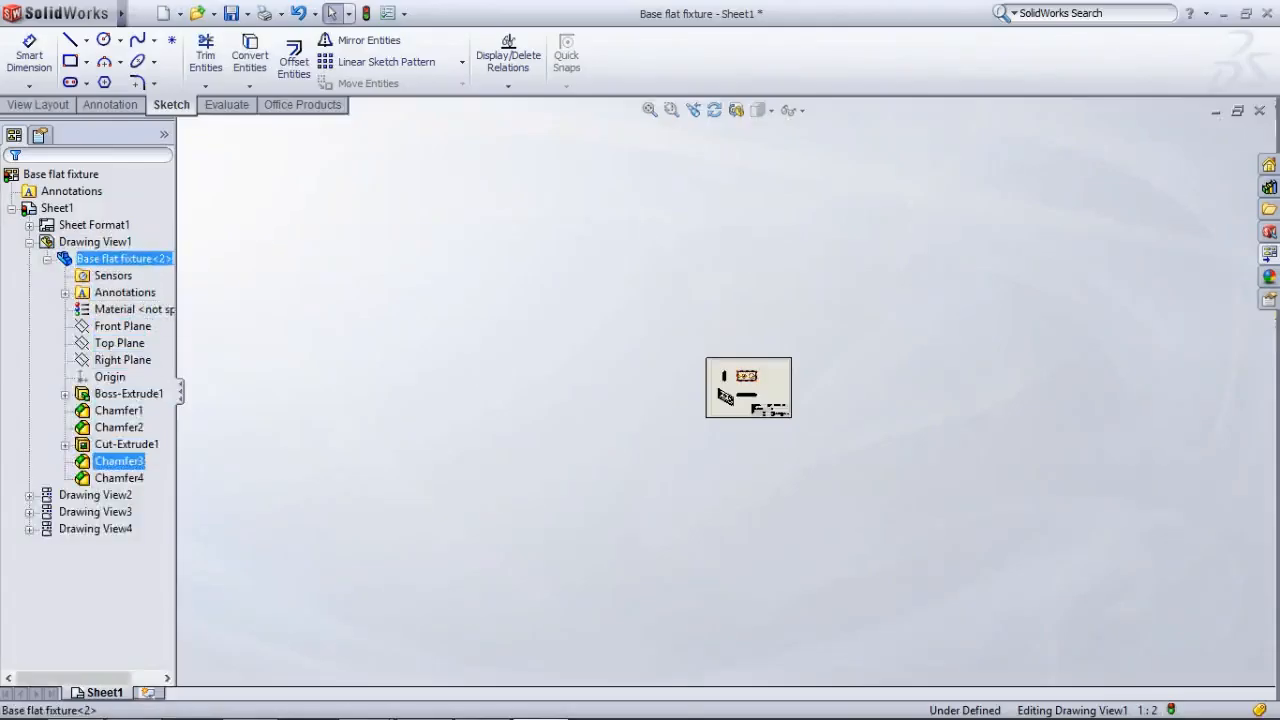
click(119, 478)
scroll(677, 406, down, 2)
scroll(786, 370, down, 12)
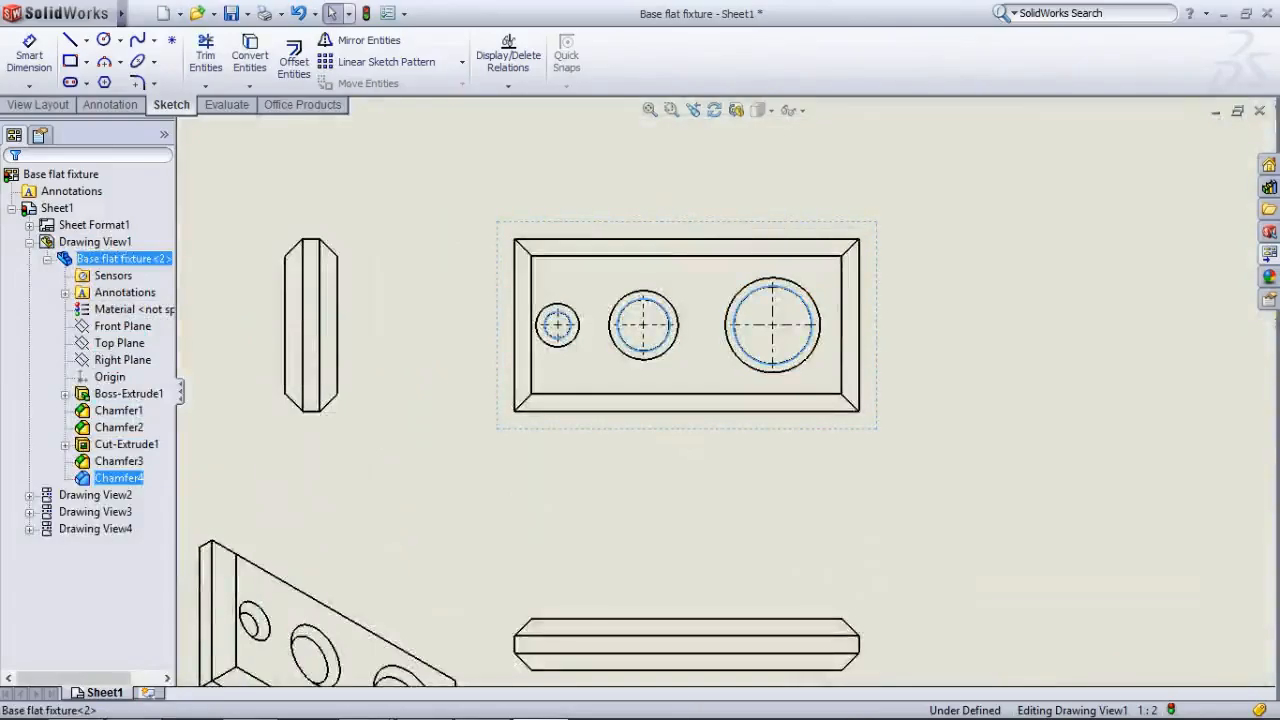
click(119, 461)
click(119, 411)
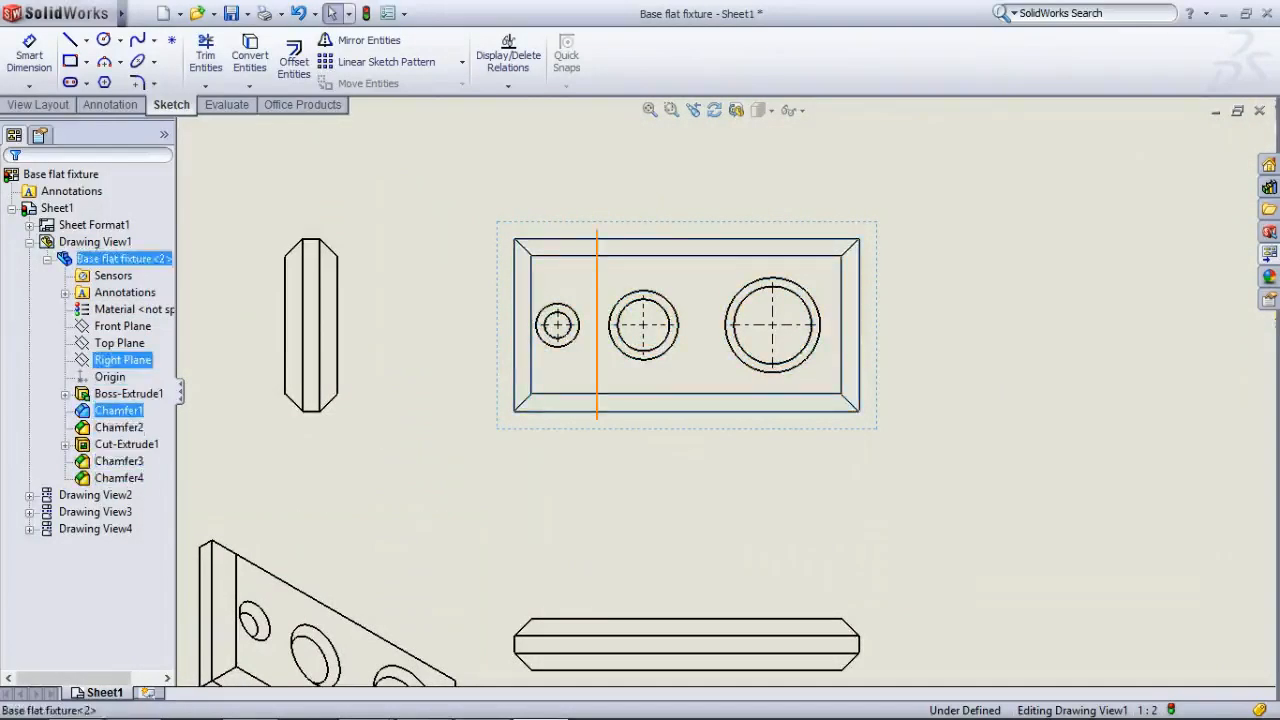